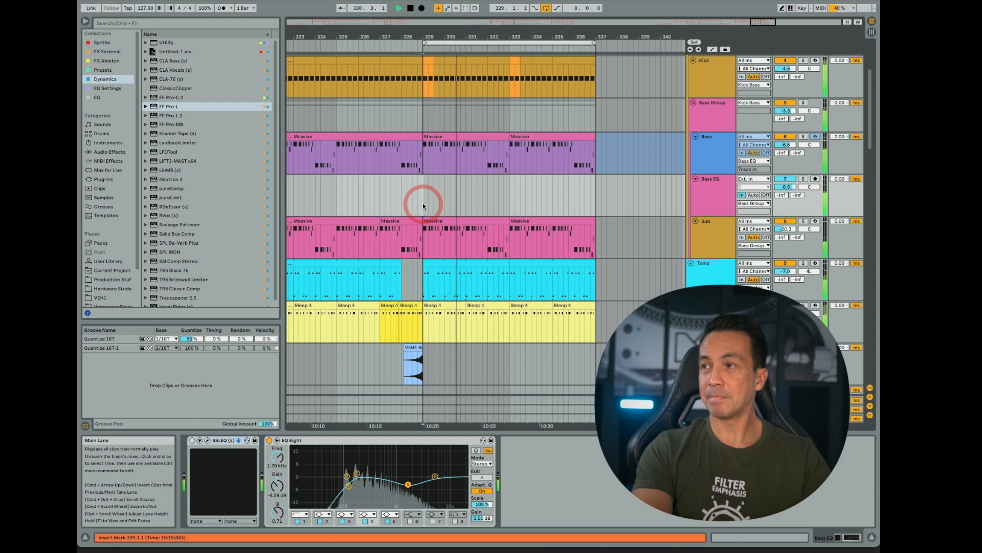
# - Add an Auto Filter to the Bleep track and lower its low-pass filter frequency to 1.04 kHz
pyautogui.scroll(-3, 457, 208)
pyautogui.scroll(-1, 457, 212)
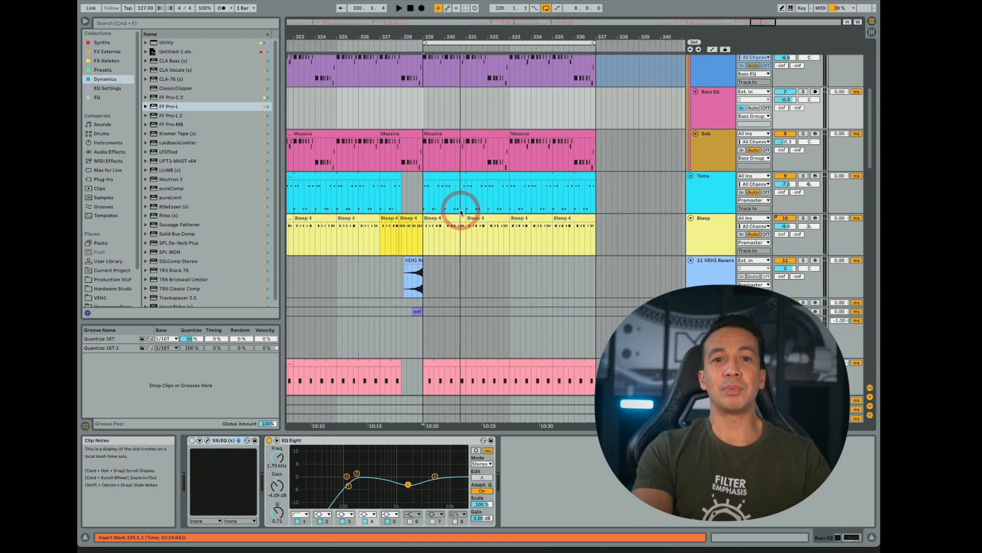
pyautogui.click(105, 69)
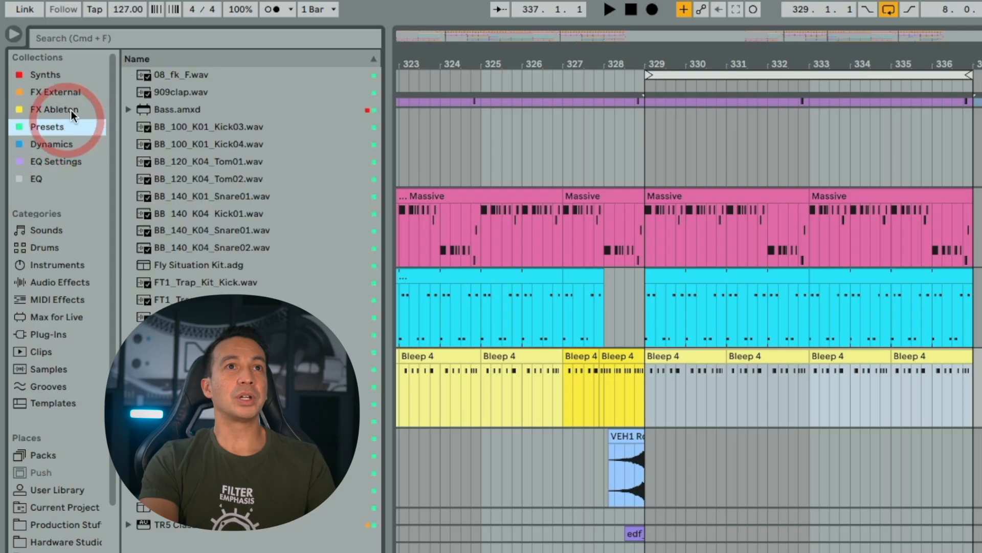
pyautogui.click(107, 60)
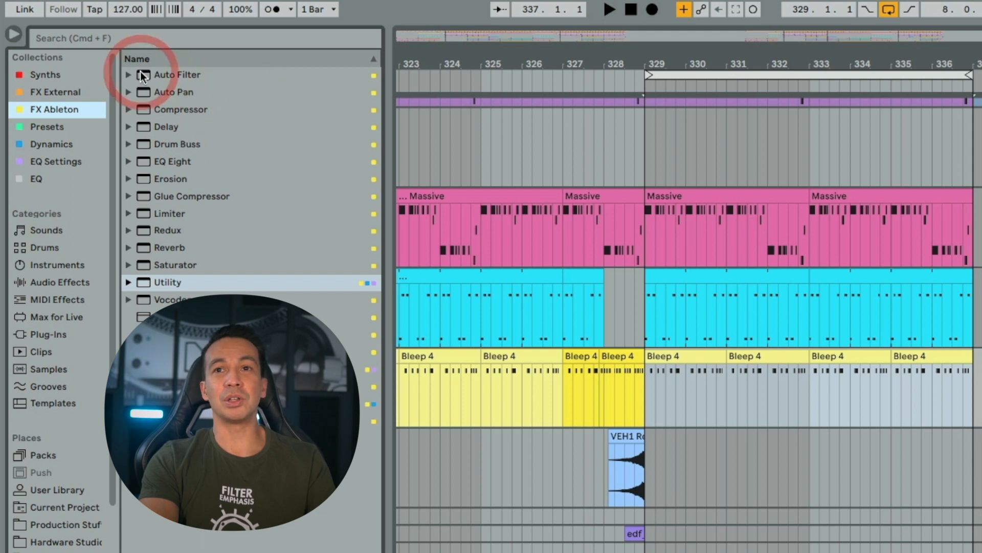
pyautogui.click(142, 76)
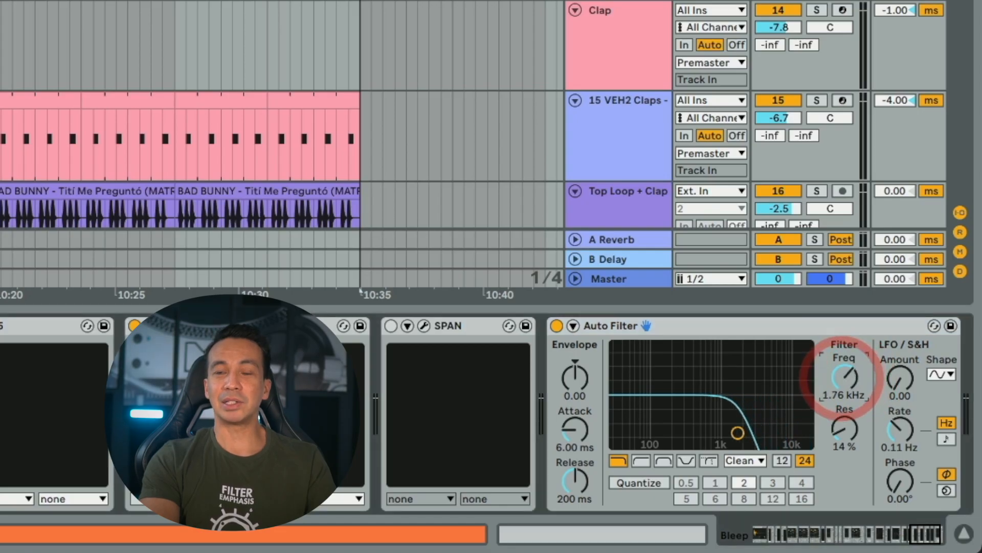
pyautogui.moveTo(842, 376); pyautogui.dragTo(842, 394)
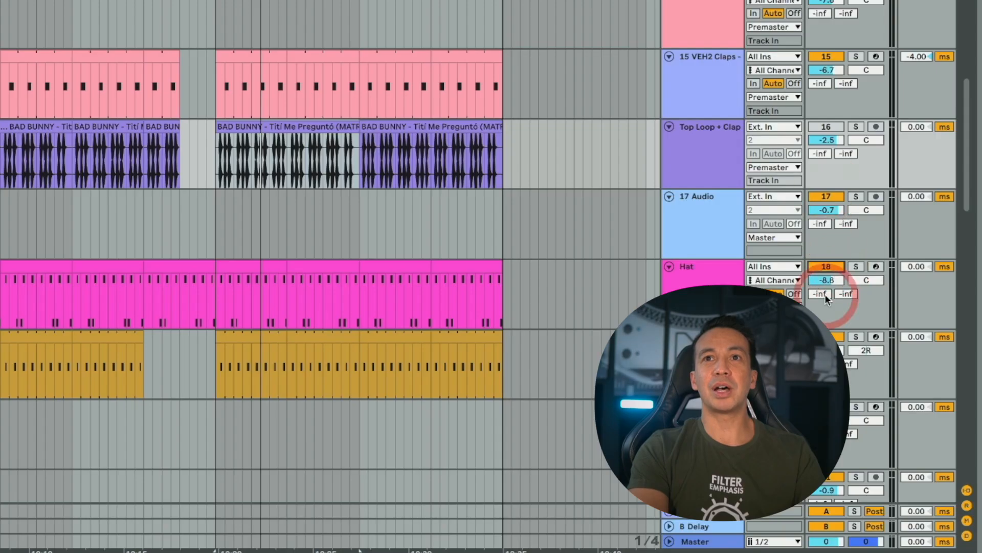
# - Mute the Hat track and bring the Bleep track's device chain back into view
pyautogui.click(829, 267)
pyautogui.click(174, 124)
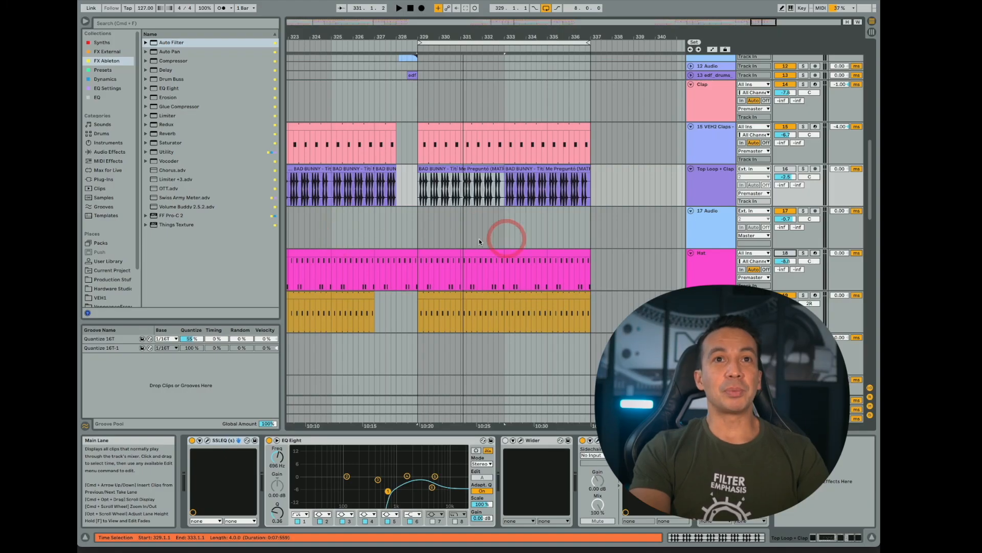
pyautogui.click(334, 235)
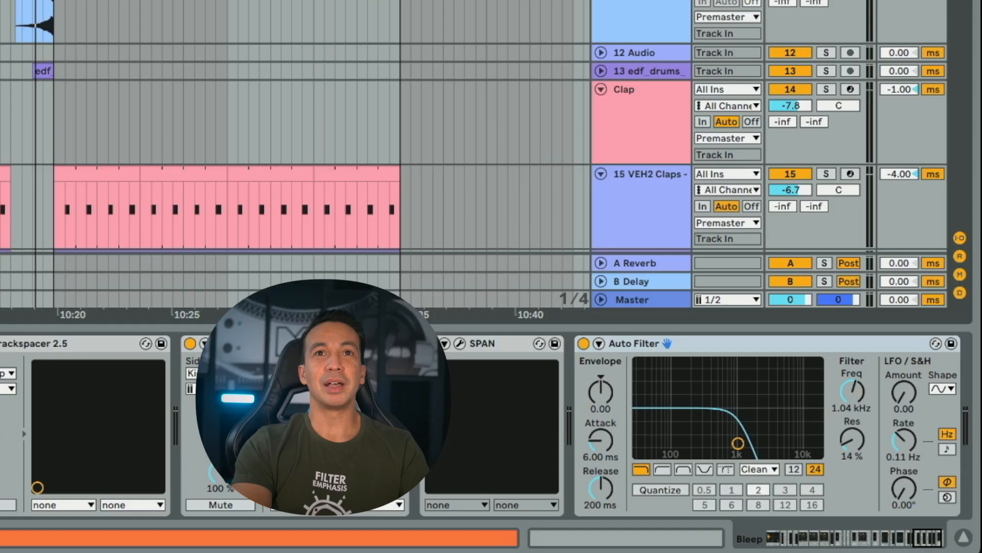
# - Switch the Bleep track's Auto Filter off and display the automation lane for its Device On parameter
pyautogui.click(584, 344)
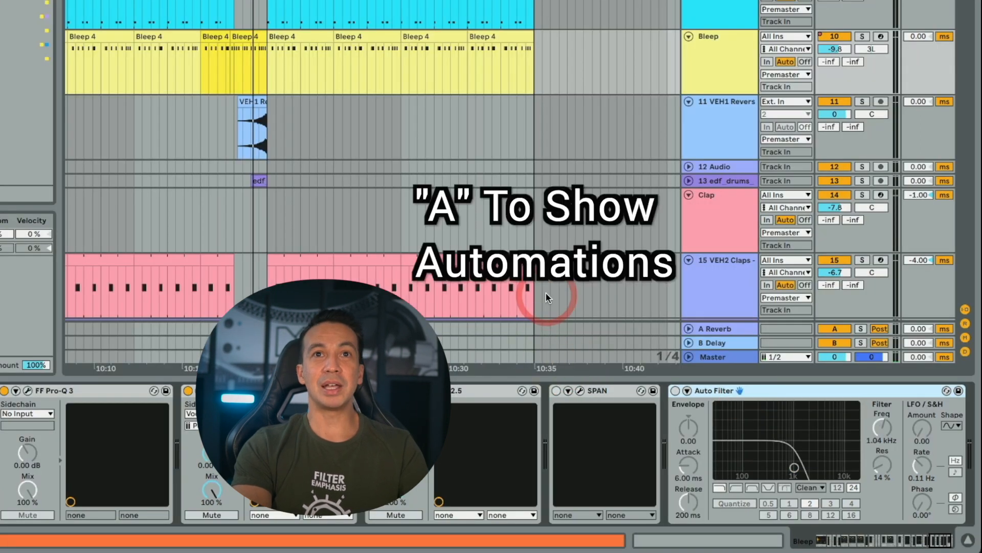
pyautogui.press('a')
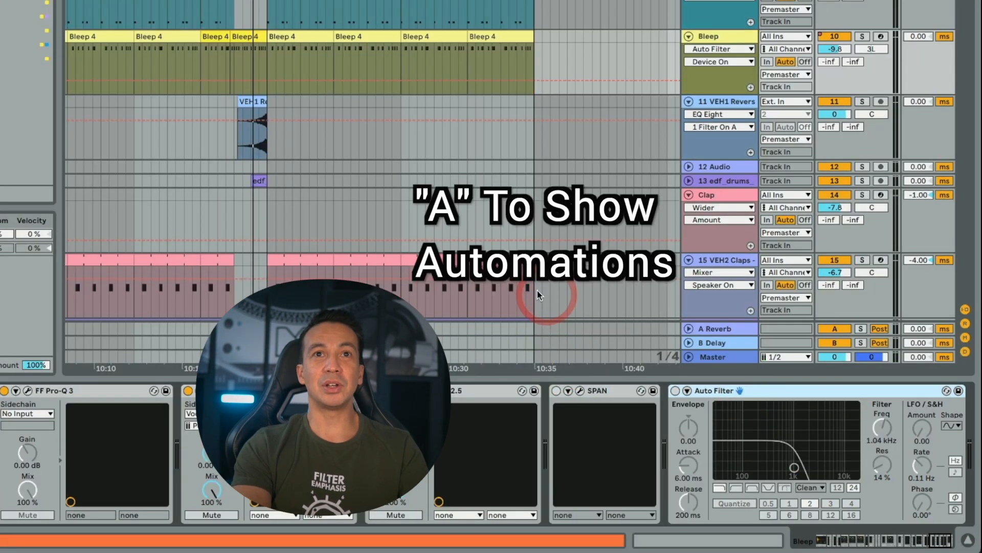
pyautogui.click(676, 390)
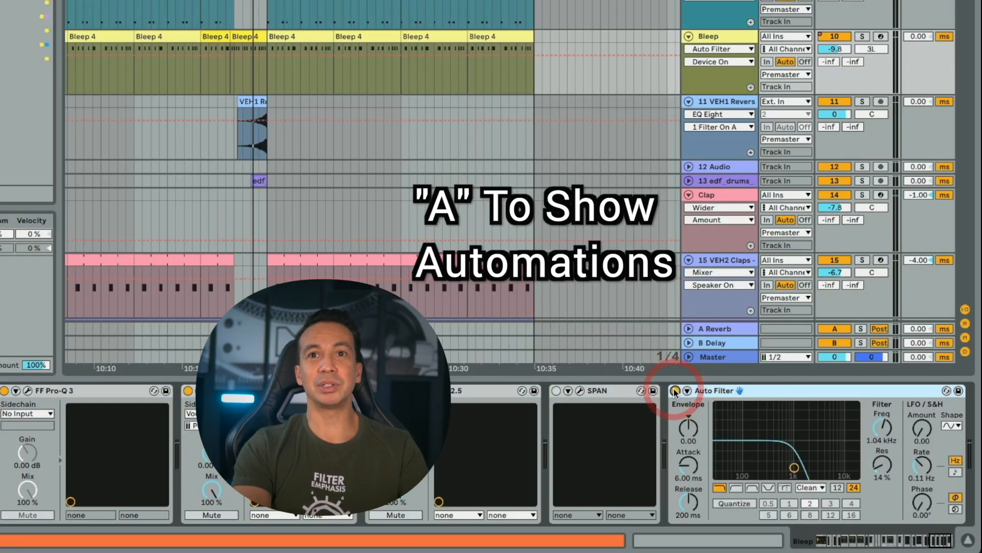
pyautogui.click(675, 390)
pyautogui.click(676, 390)
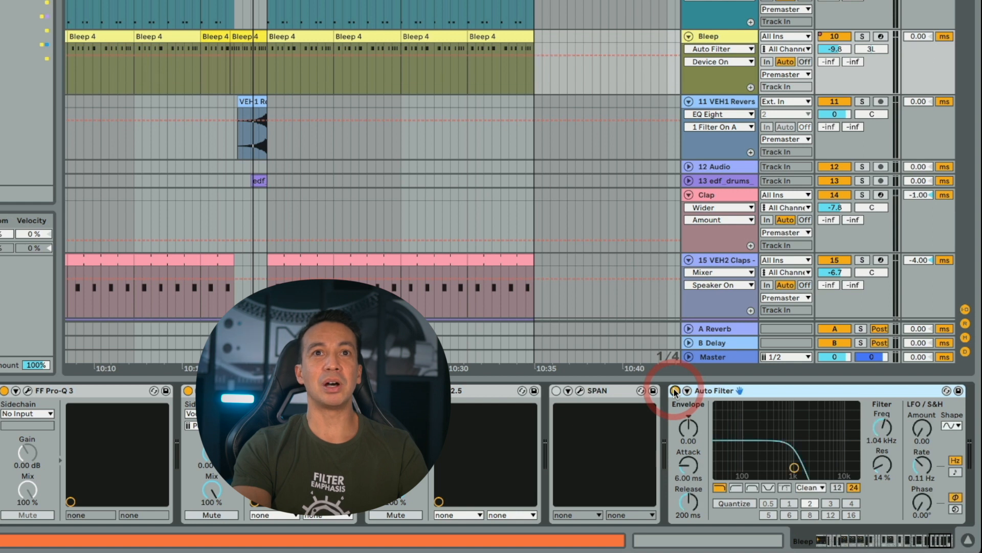
pyautogui.click(675, 390)
# - Draw the Auto Filter's Device On automation as on from bar 329 past the end of the Bleep clips, and play it back
pyautogui.click(292, 73)
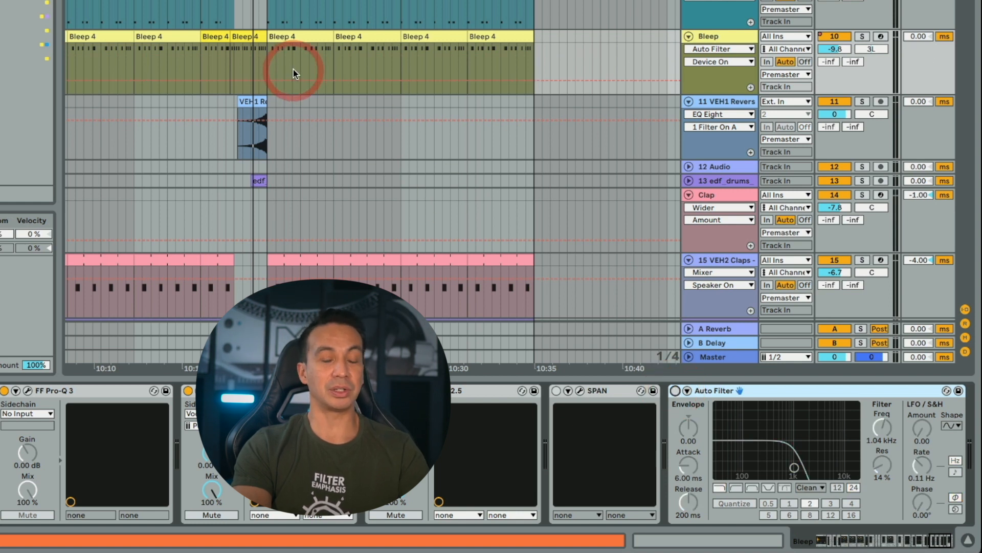
pyautogui.press('super+b')
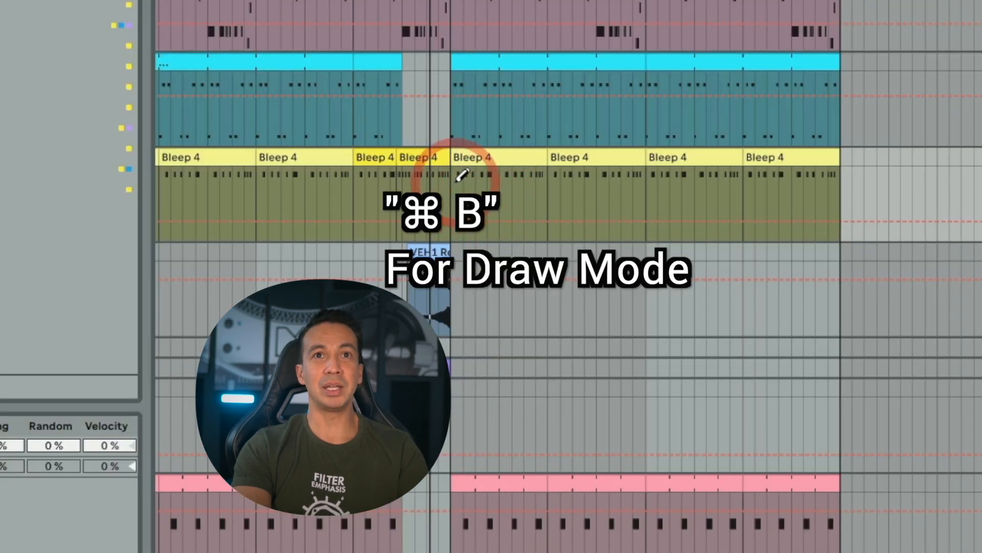
pyautogui.moveTo(462, 175)
pyautogui.mouseDown()
pyautogui.moveTo(634, 158)
pyautogui.moveTo(886, 158)
pyautogui.moveTo(776, 170)
pyautogui.mouseUp()
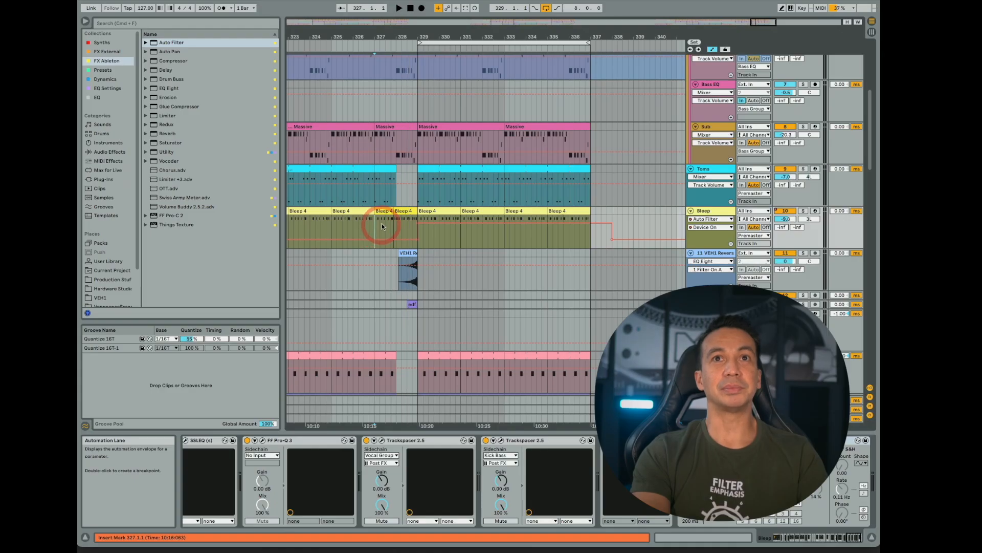
pyautogui.press('space')
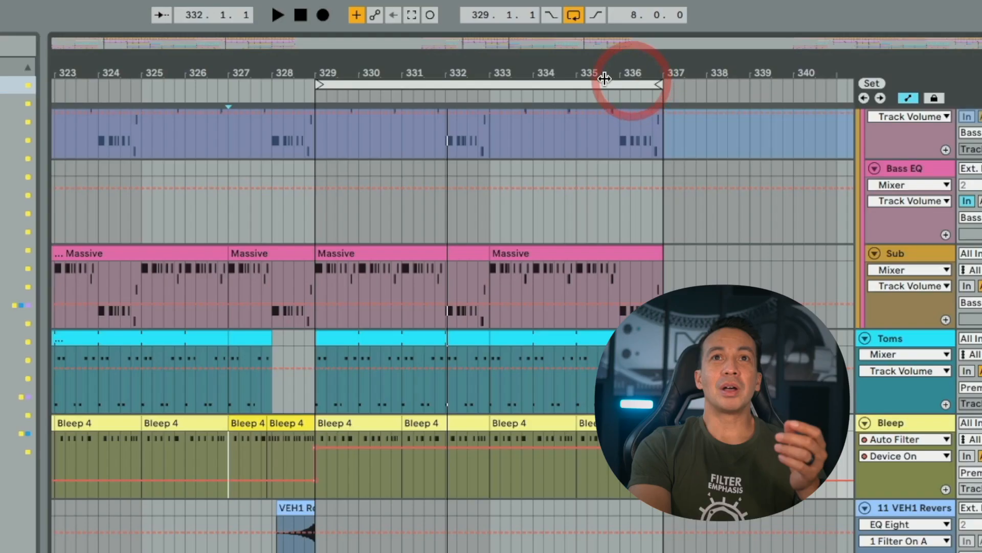
# - Duplicate the whole eight-bar loop section from bar 329 across all tracks, with the loop extended to 16 bars
pyautogui.click(538, 83)
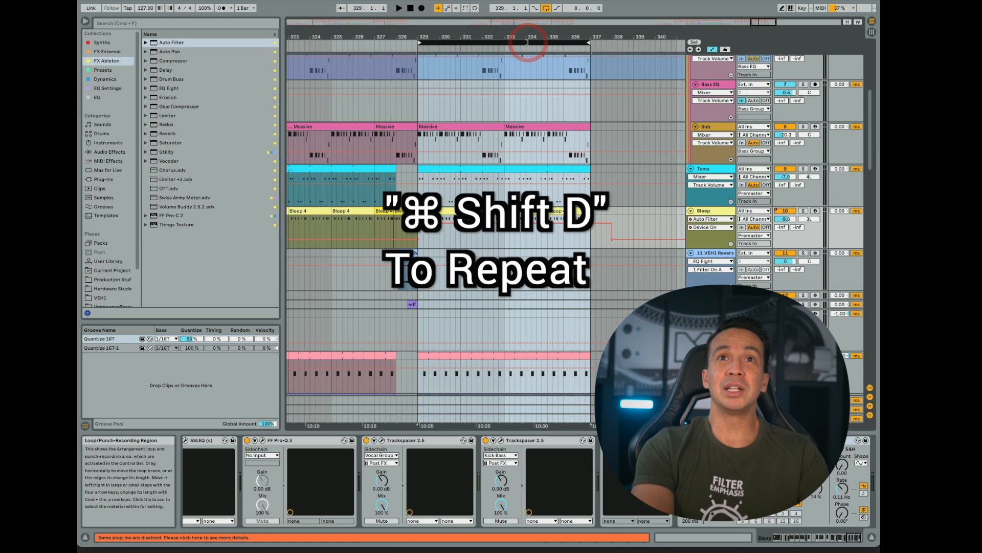
pyautogui.press('super+shift+d')
pyautogui.moveTo(453, 37); pyautogui.dragTo(457, 22)
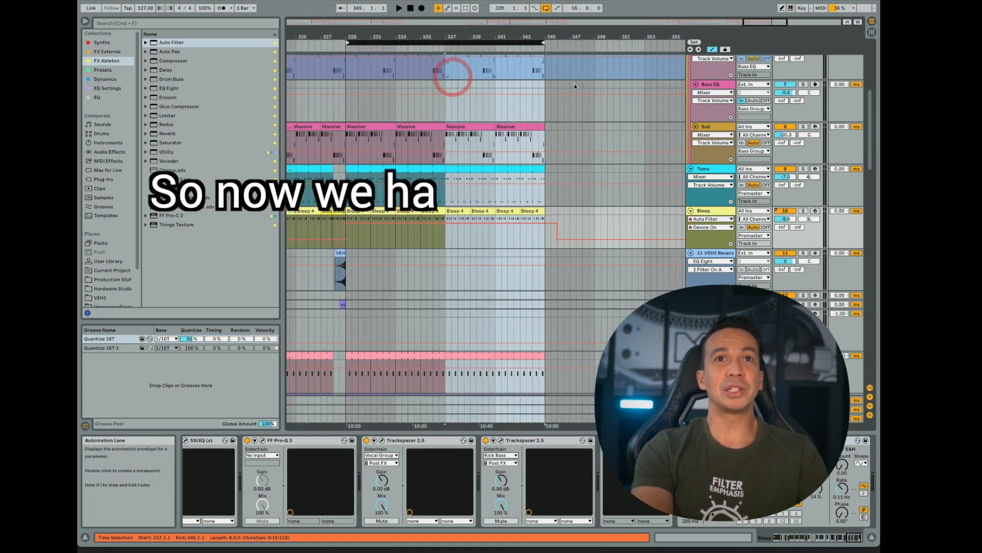
# - Hide the automation lanes and deactivate the Bleep 4 clips from bar 337 to bar 345
pyautogui.press('a')
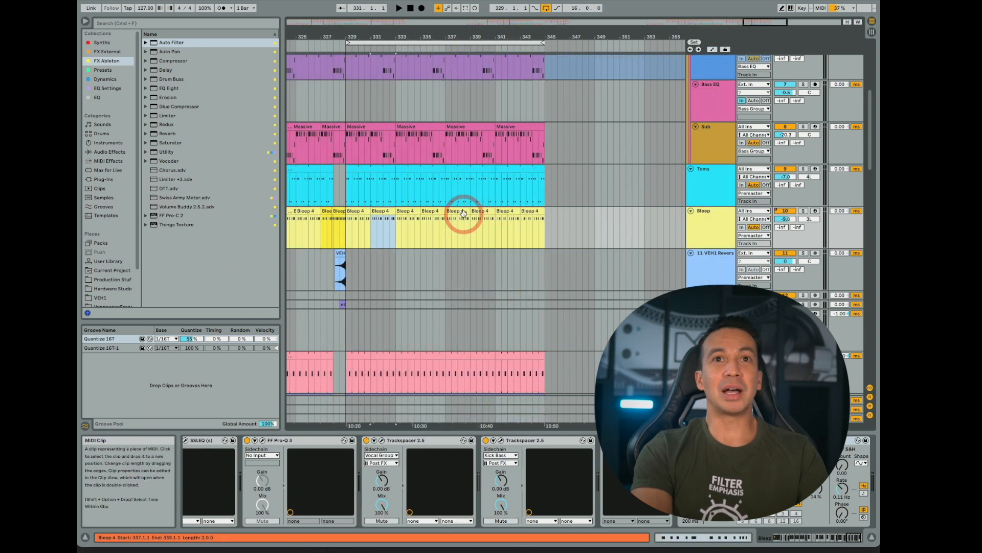
pyautogui.click(525, 212)
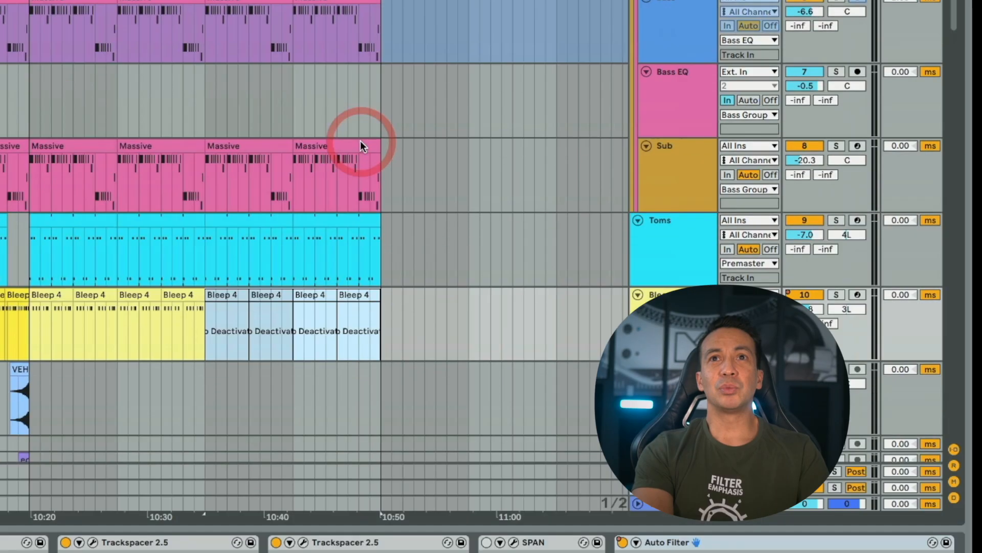
# - Add an EQ Eight to the end of the Bass Group track's device chain
pyautogui.scroll(3, 534, 212)
pyautogui.click(721, 214)
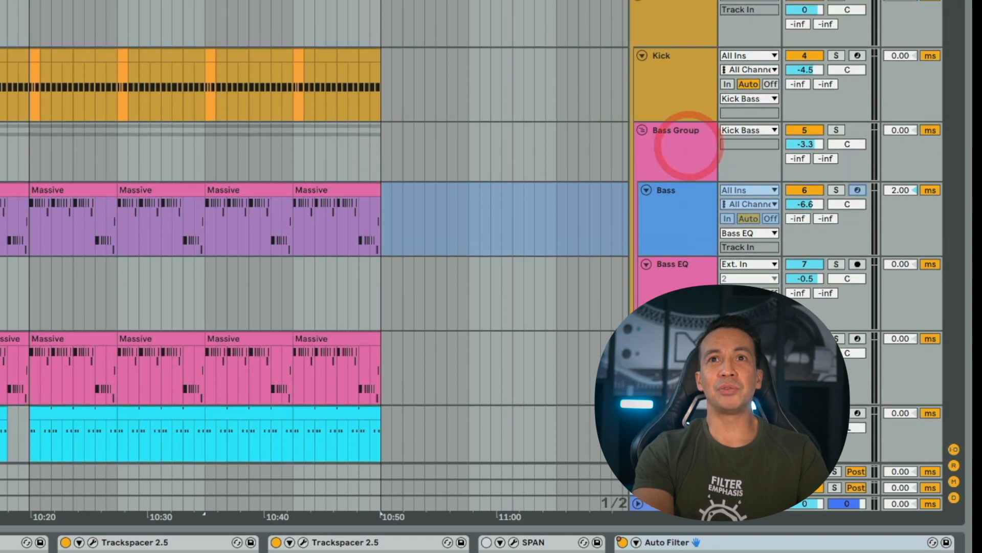
pyautogui.click(689, 144)
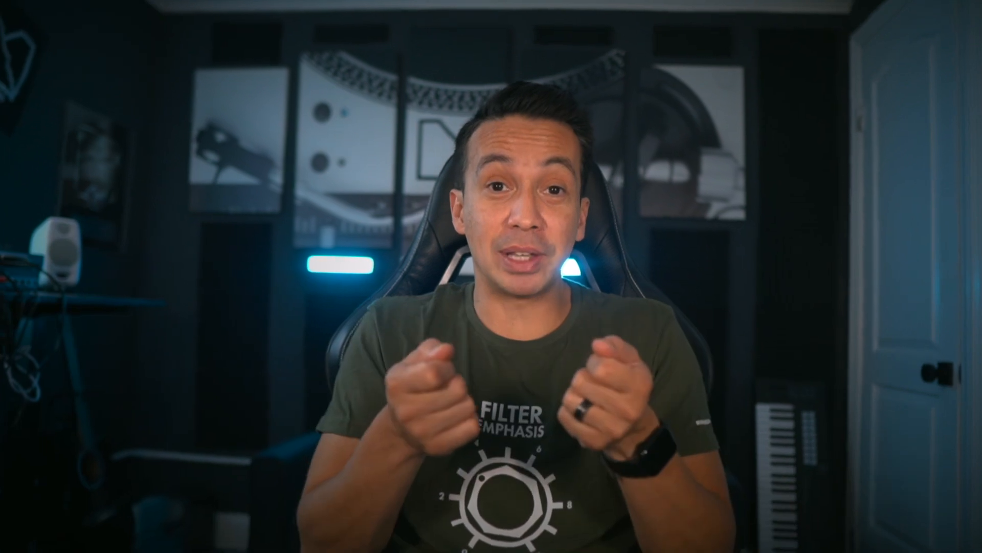
pyautogui.click(208, 174)
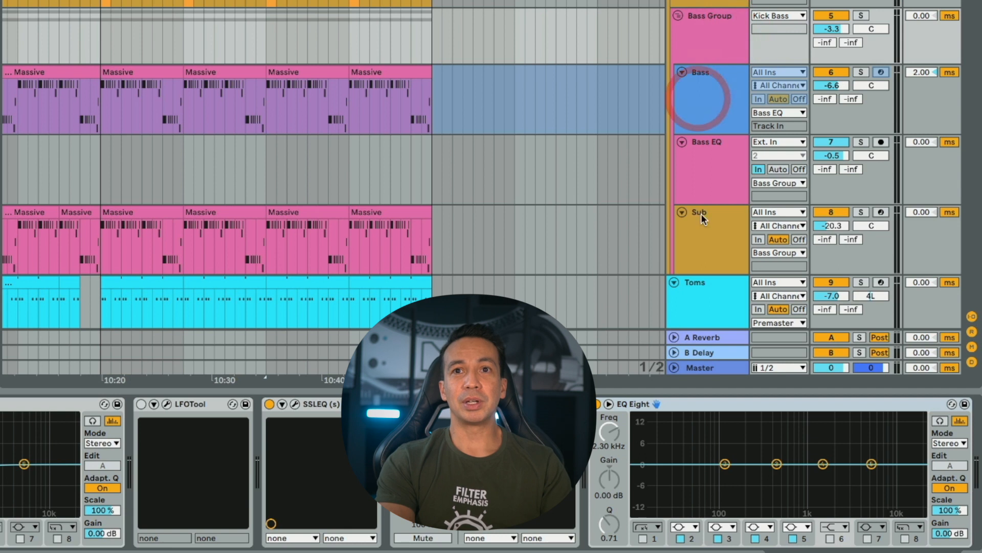
pyautogui.click(645, 539)
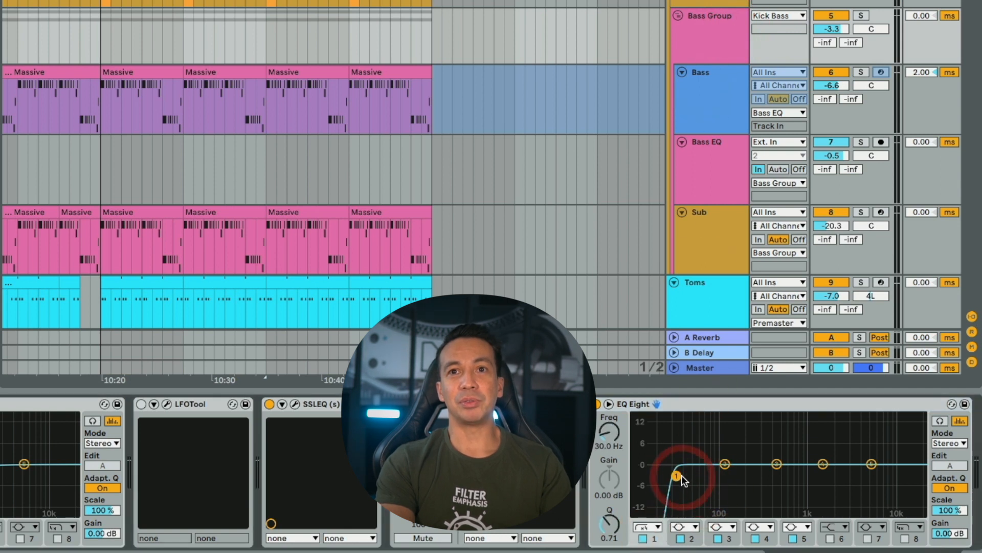
# - Raise the low-cut band 1 of the Bass Group's EQ Eight to about 180 Hz with a gentler slope while listening
pyautogui.moveTo(676, 476); pyautogui.dragTo(711, 488)
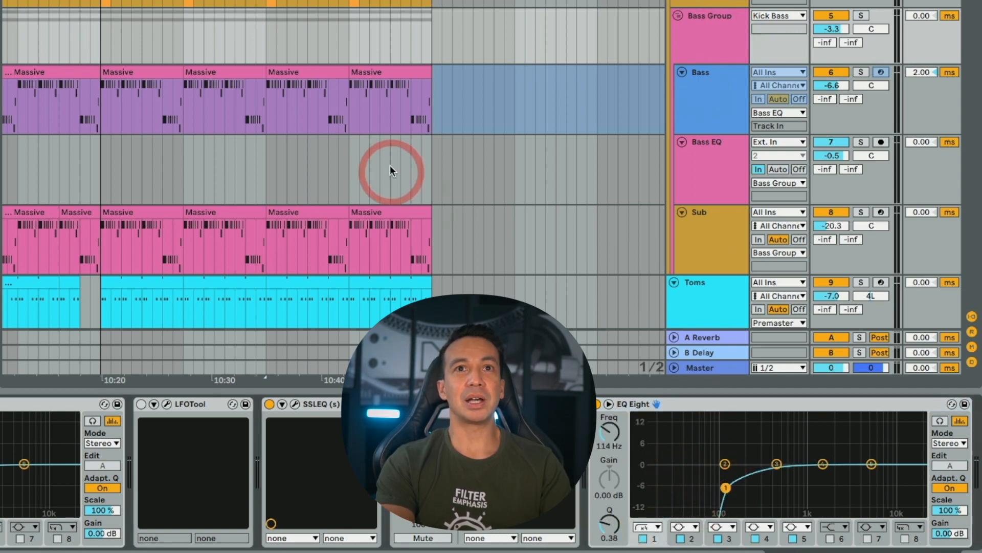
pyautogui.press('space')
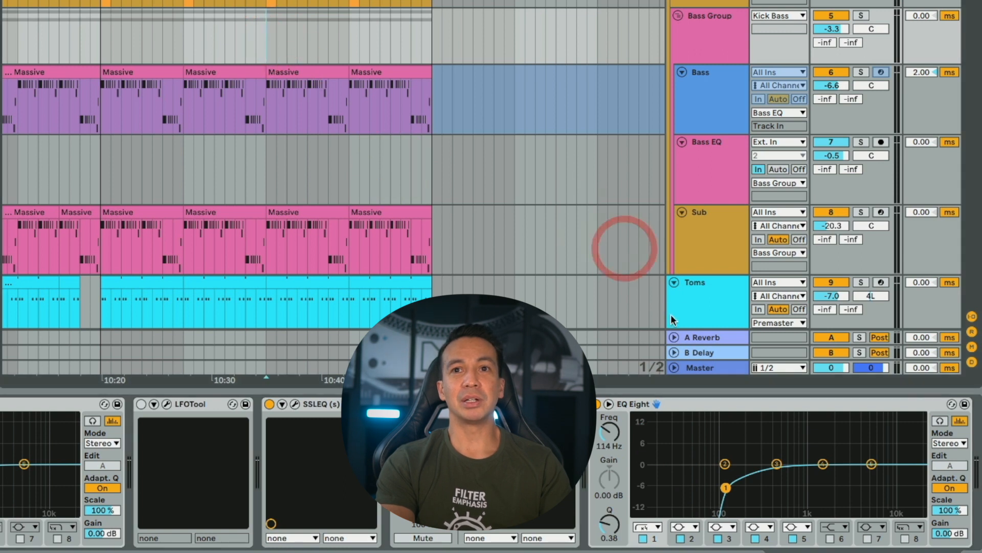
pyautogui.moveTo(726, 487); pyautogui.dragTo(743, 493)
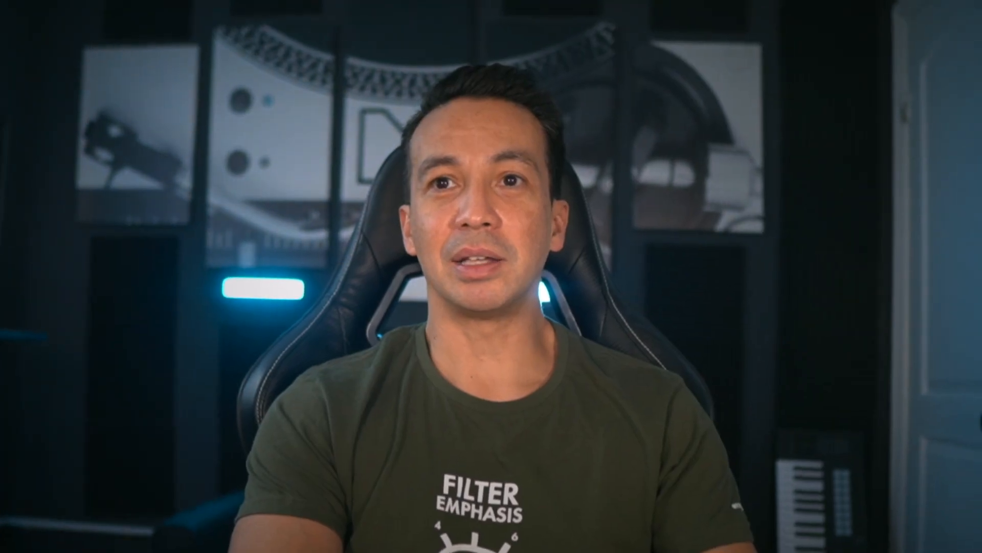
# - Enable band 8 of the EQ Eight as a high cut and lower it to 1.16 kHz with a Q of 0.29 during playback
pyautogui.click(905, 538)
pyautogui.click(916, 476)
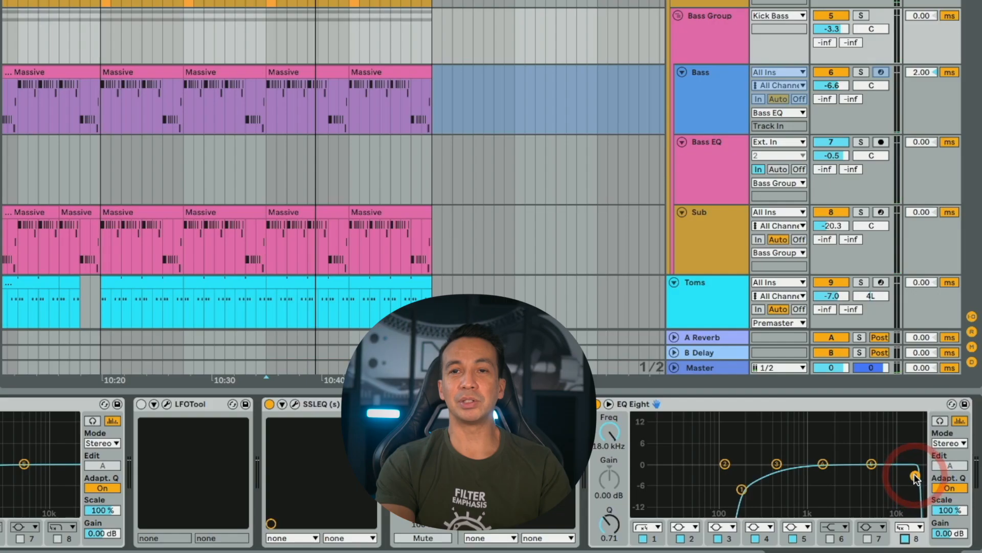
pyautogui.moveTo(916, 476); pyautogui.dragTo(867, 480)
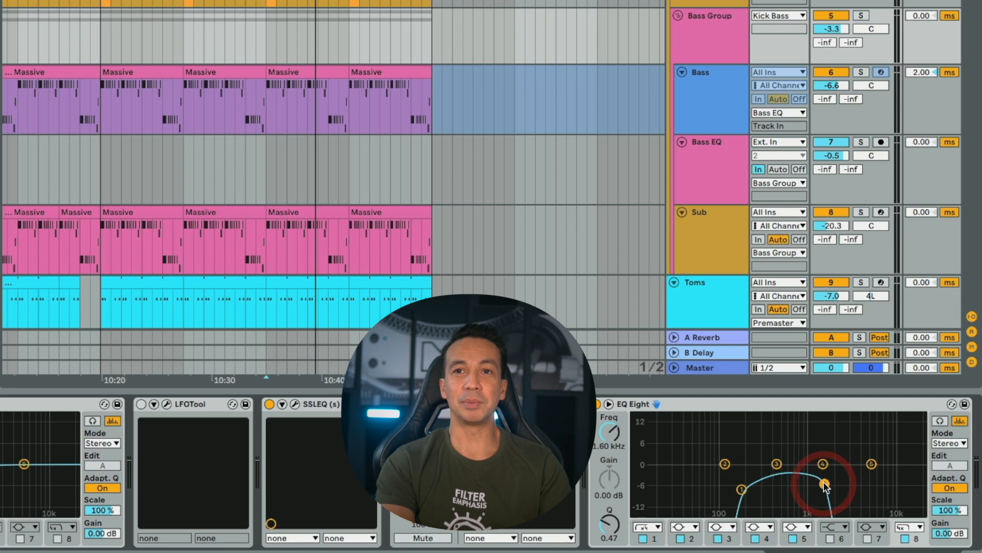
pyautogui.press('space')
pyautogui.moveTo(824, 483); pyautogui.dragTo(818, 490)
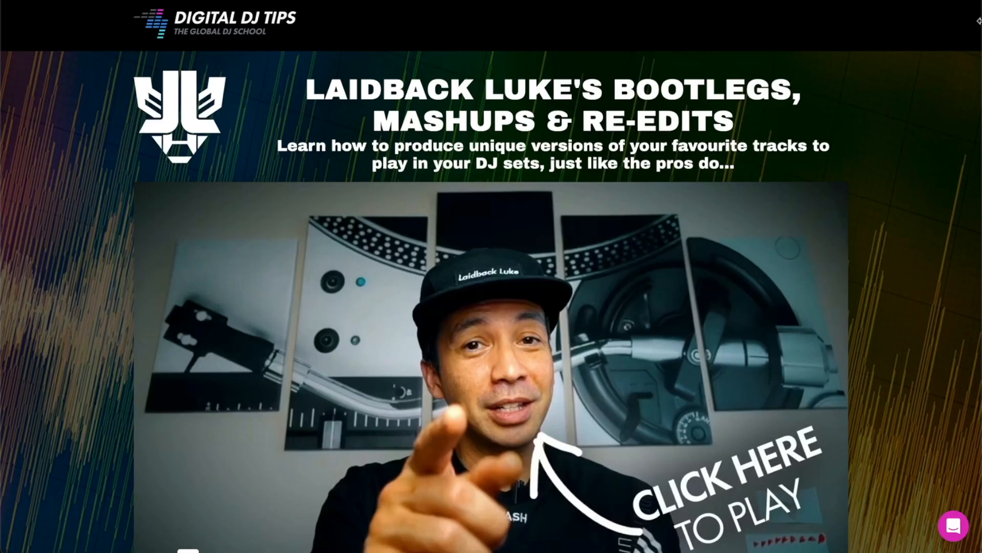
pyautogui.scroll(-1, 491, 277)
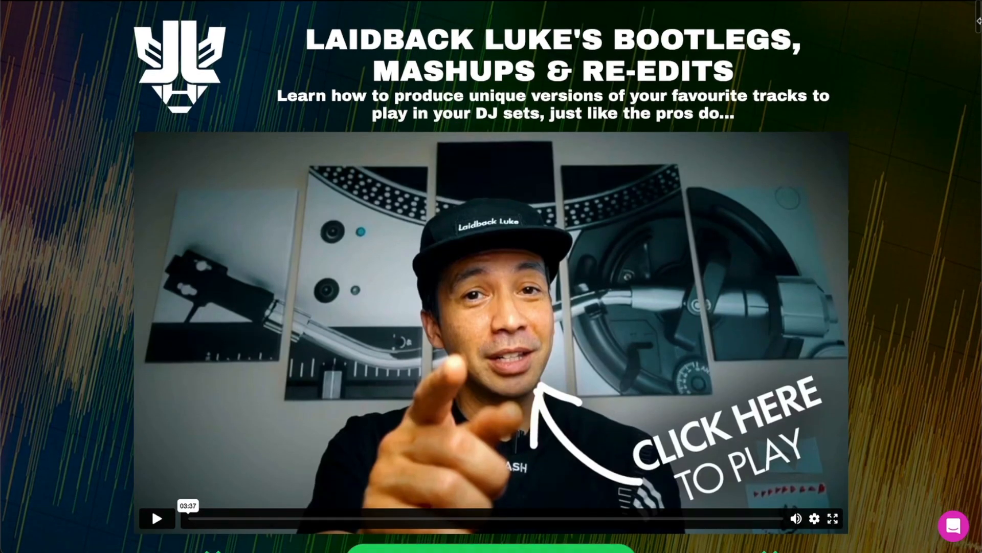
pyautogui.scroll(-1, 491, 276)
pyautogui.scroll(-1, 491, 277)
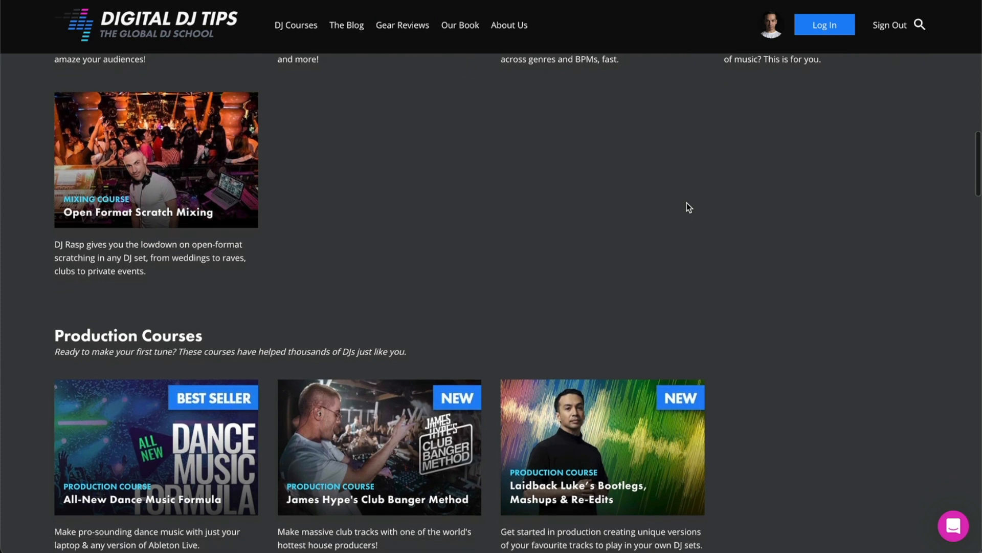
pyautogui.scroll(-3, 686, 203)
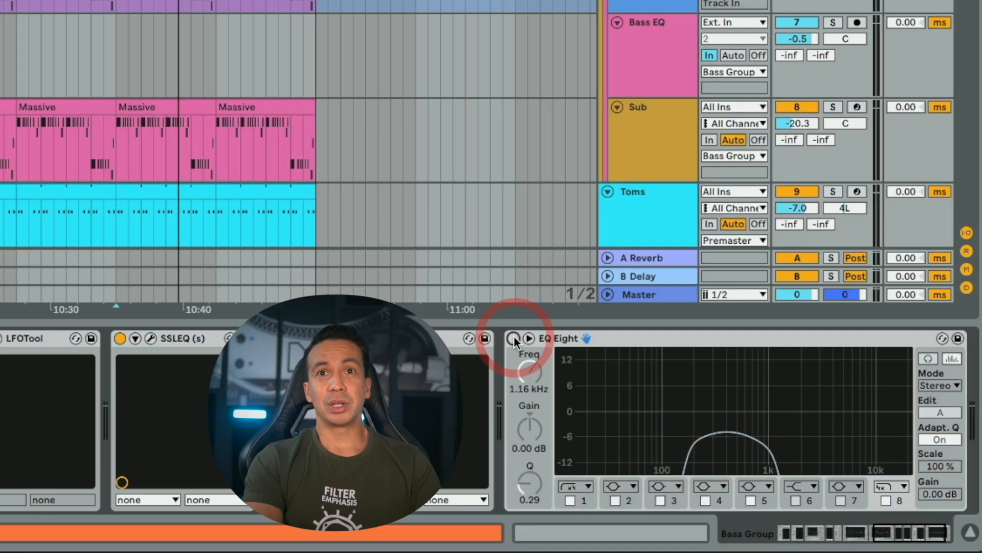
# - Draw the Bass Group EQ Eight's Device On automation as on from bar 337 past the end of the clips, and hide the automation lanes
pyautogui.press('a')
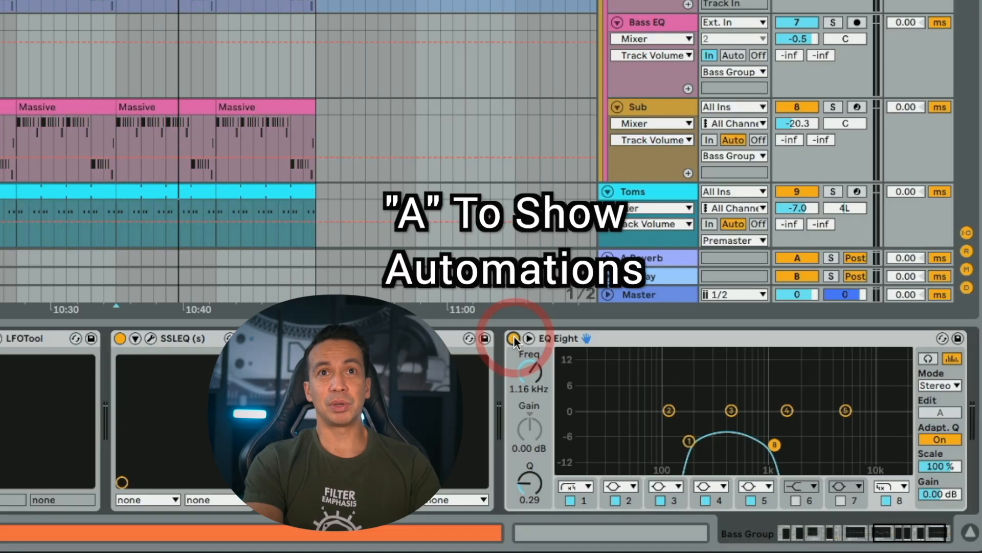
pyautogui.click(514, 339)
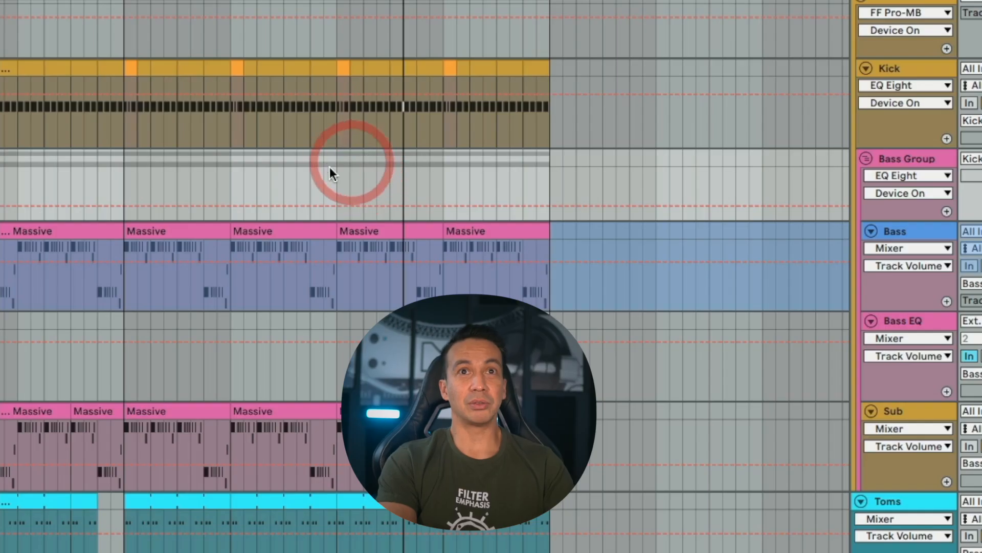
pyautogui.press('b')
pyautogui.moveTo(341, 169); pyautogui.dragTo(505, 171)
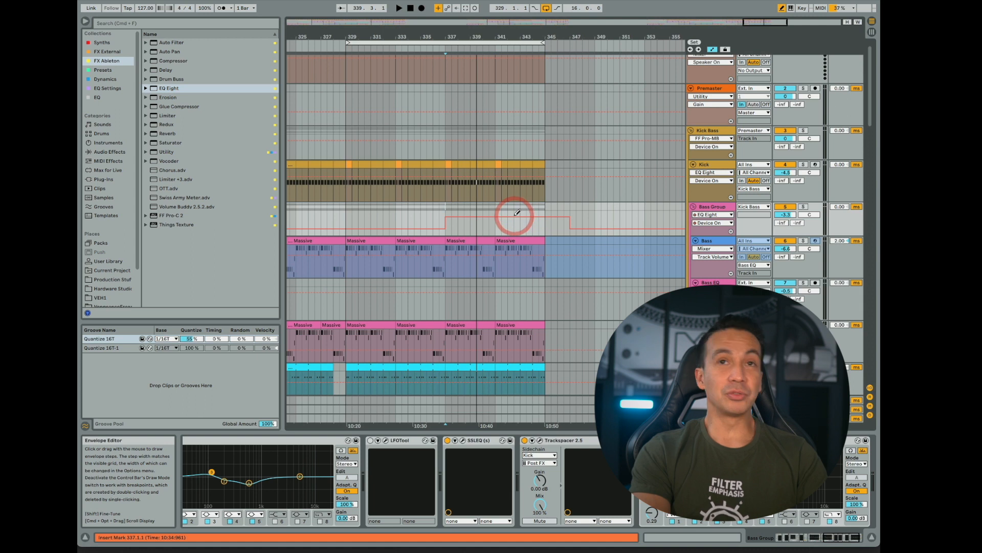
pyautogui.press('a')
pyautogui.scroll(-2, 485, 215)
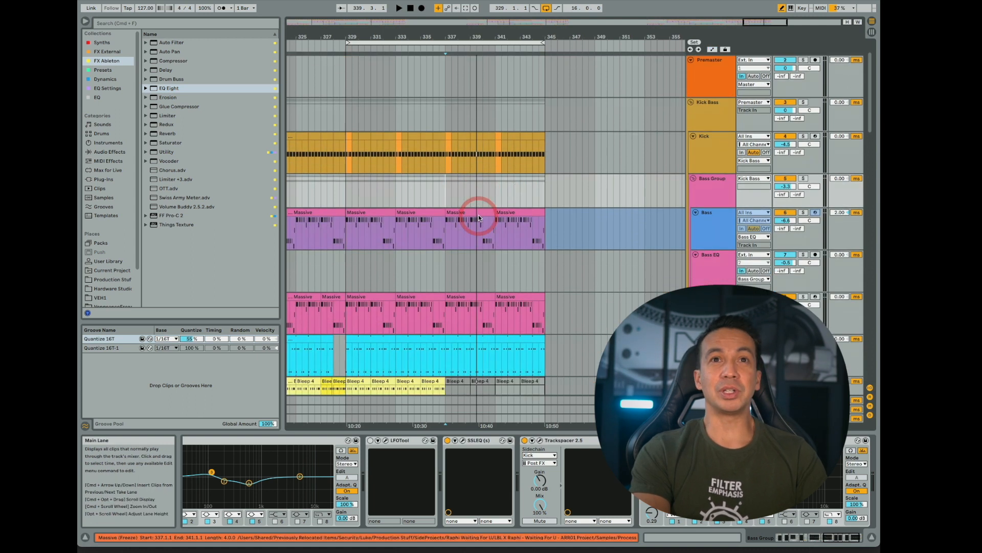
pyautogui.scroll(-1, 478, 214)
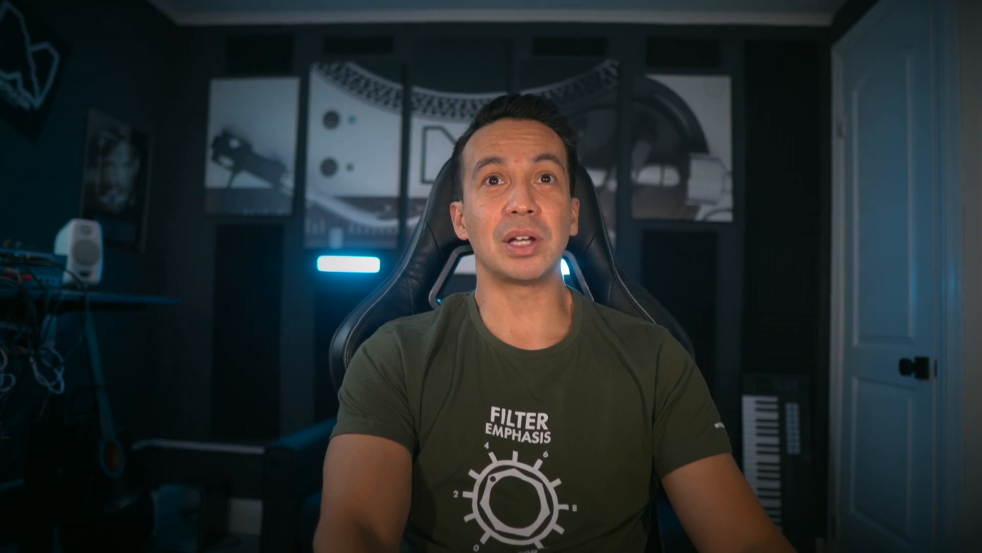
# - Add a Utility to the end of the Bass Group's chain and automate its Gain down from bar 337 to about -30 dB at bar 345
pyautogui.click(452, 204)
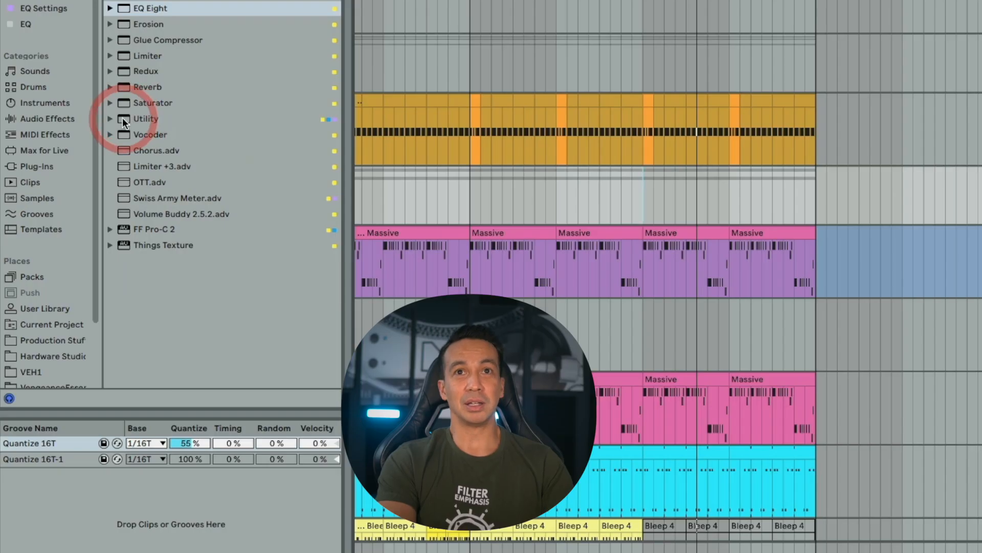
pyautogui.doubleClick(122, 118)
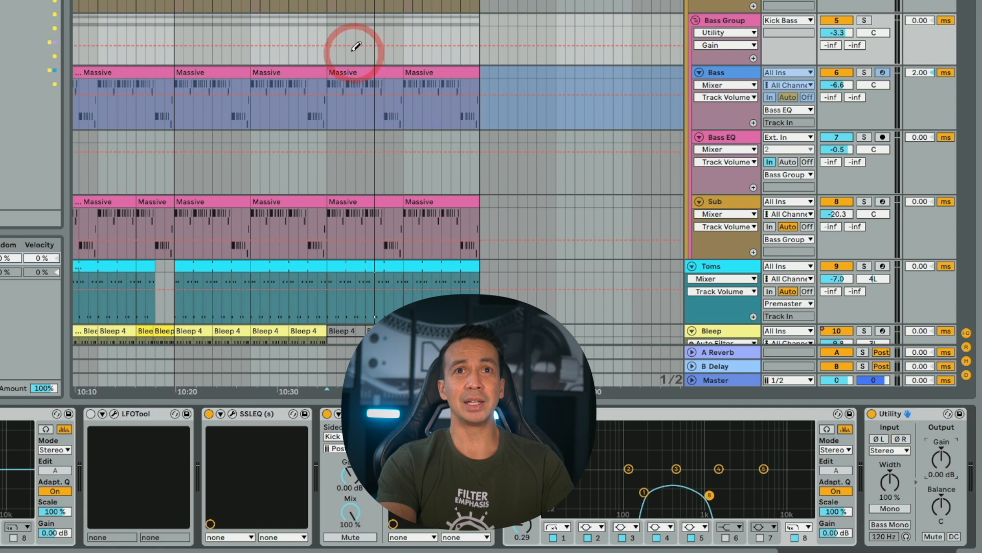
pyautogui.click(327, 45)
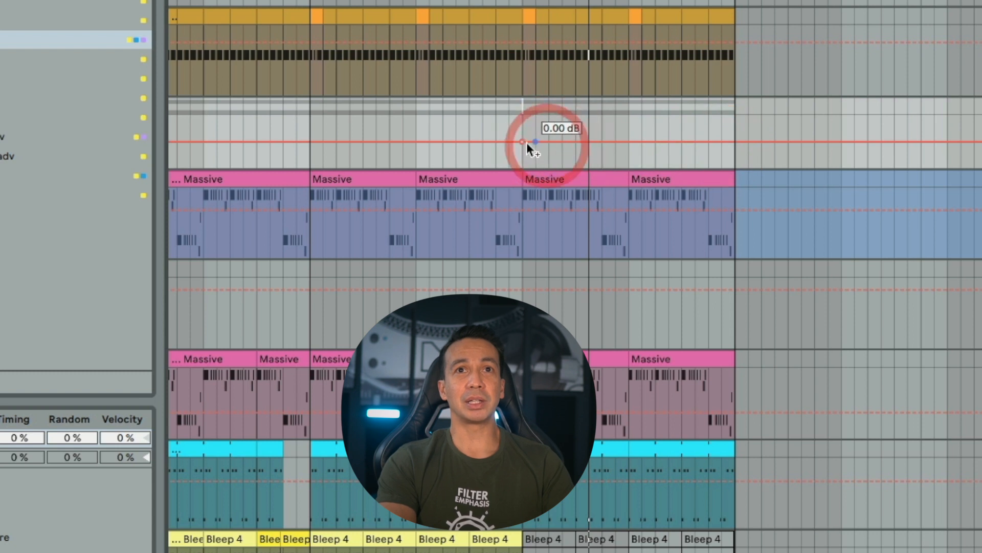
pyautogui.click(775, 142)
pyautogui.moveTo(735, 141); pyautogui.dragTo(735, 159)
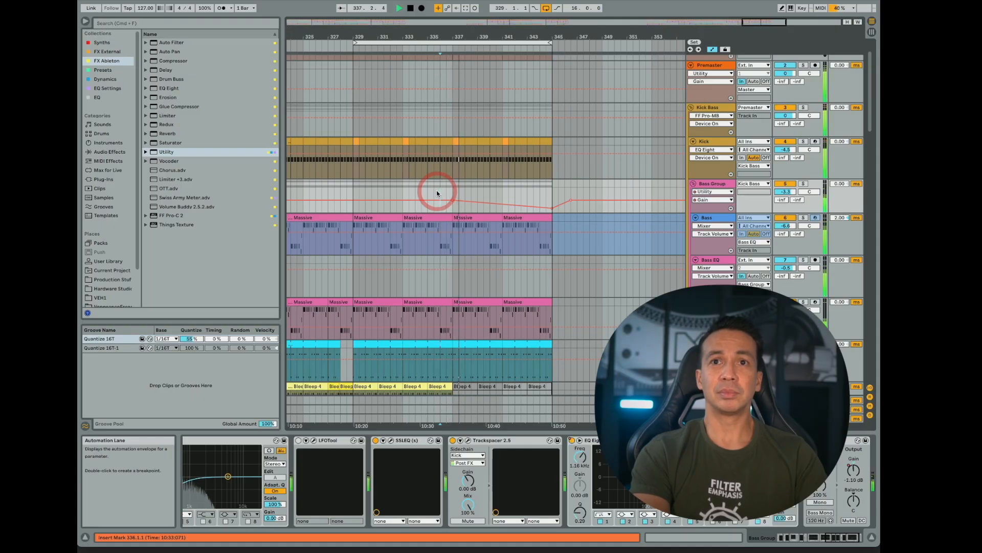
pyautogui.moveTo(552, 207)
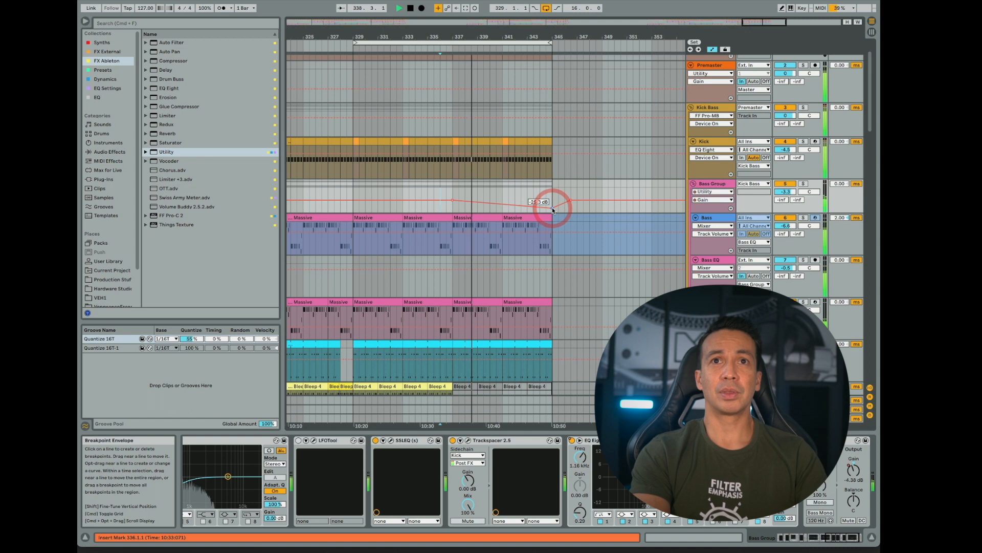
pyautogui.moveTo(552, 207); pyautogui.dragTo(552, 209)
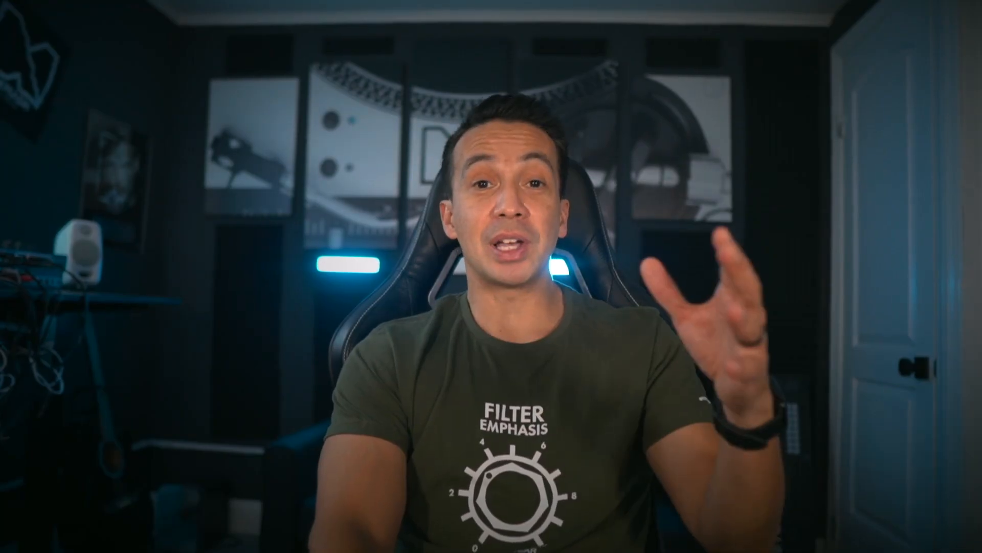
# - Bring up the Gain automation of the active Utility on the Bleep track
pyautogui.click(498, 230)
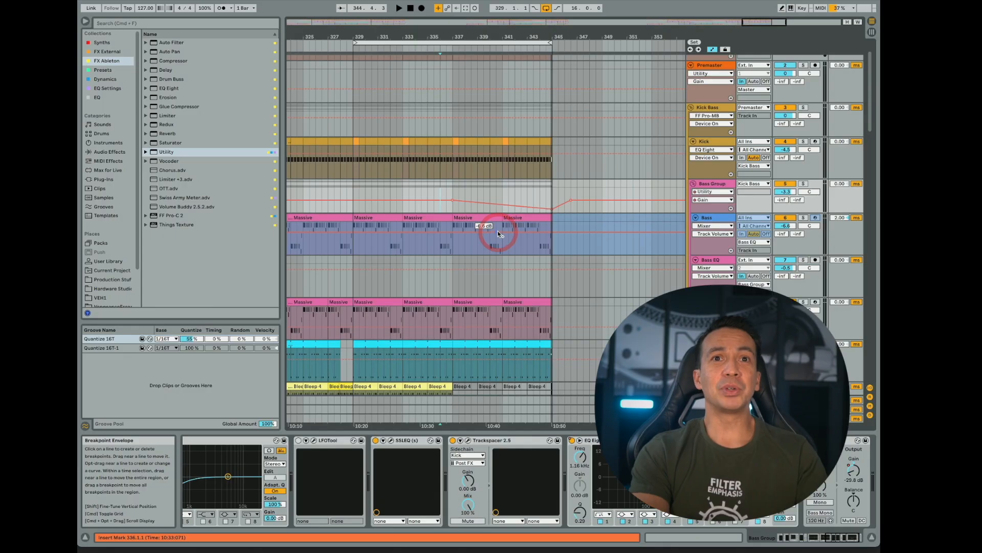
pyautogui.scroll(-5, 498, 230)
pyautogui.click(450, 271)
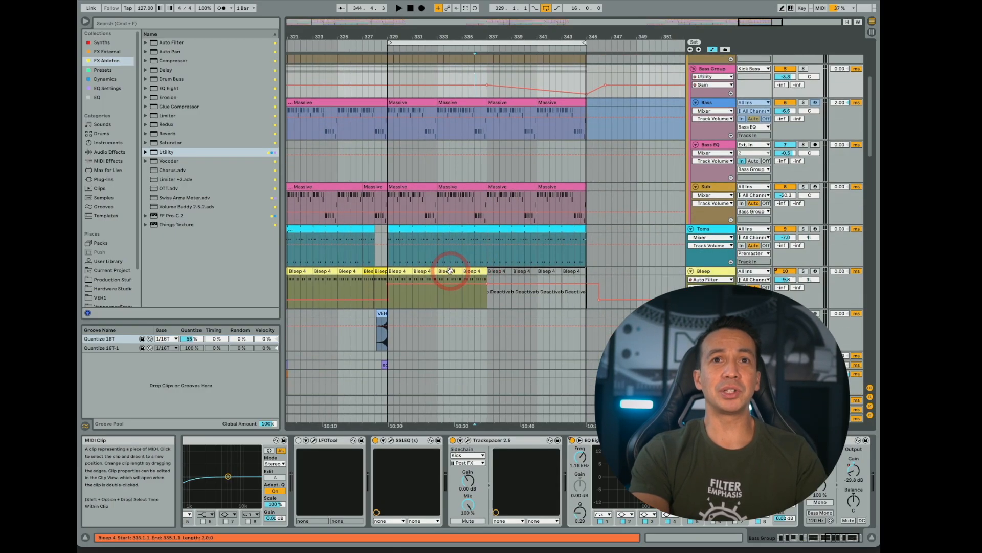
pyautogui.click(463, 271)
pyautogui.click(497, 272)
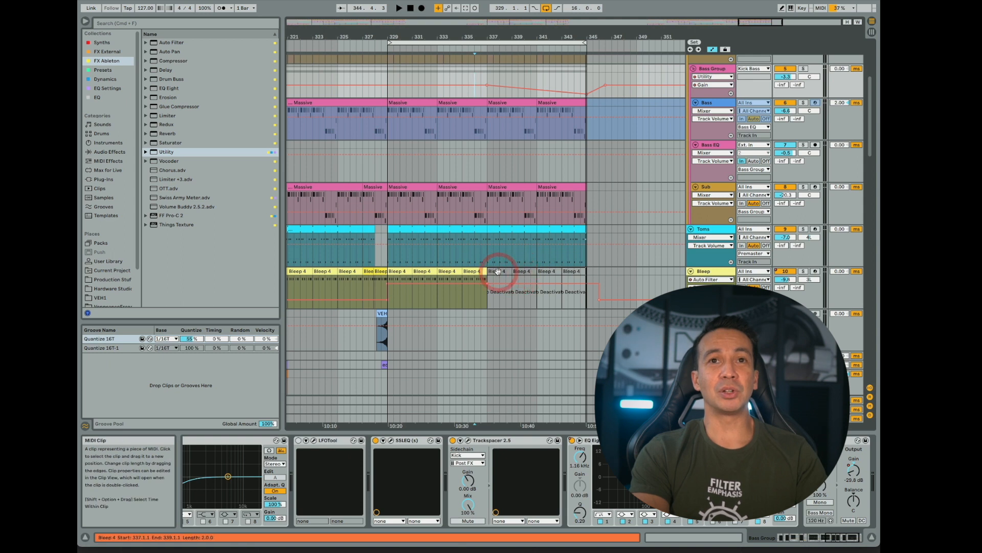
pyautogui.click(446, 273)
pyautogui.hscroll(2, 629, 453)
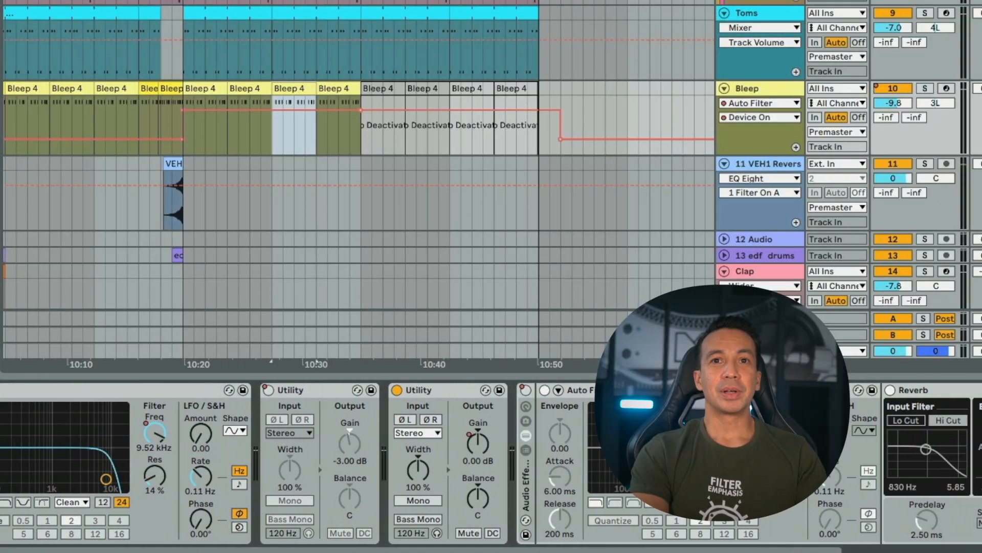
pyautogui.hscroll(-3, 628, 453)
pyautogui.click(628, 453)
pyautogui.click(555, 441)
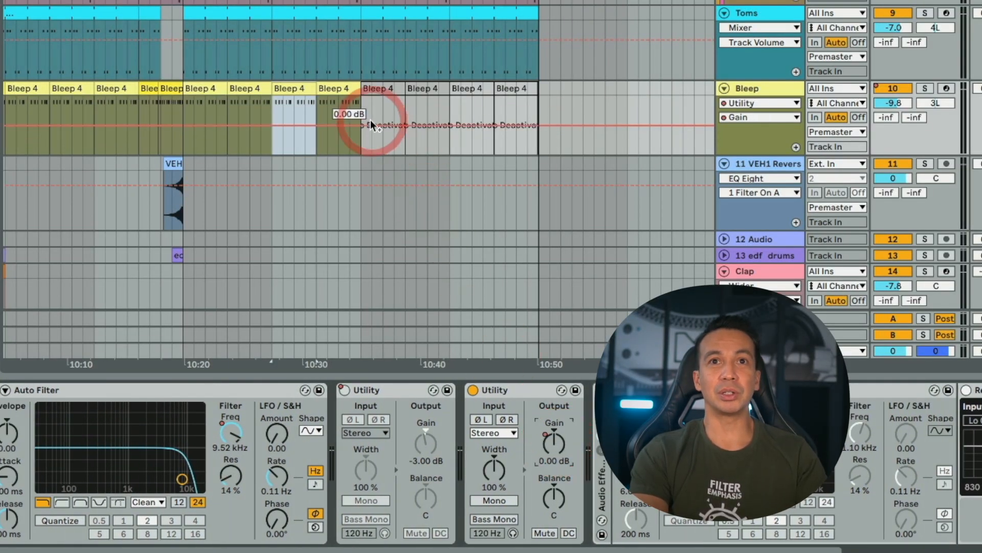
# - Automate the Bleep Utility's Gain from 0 dB at bar 333 down to about -13.6 dB at bar 337, with a rise back to 0 dB after it
pyautogui.click(278, 121)
pyautogui.click(398, 125)
pyautogui.moveTo(361, 127); pyautogui.dragTo(362, 136)
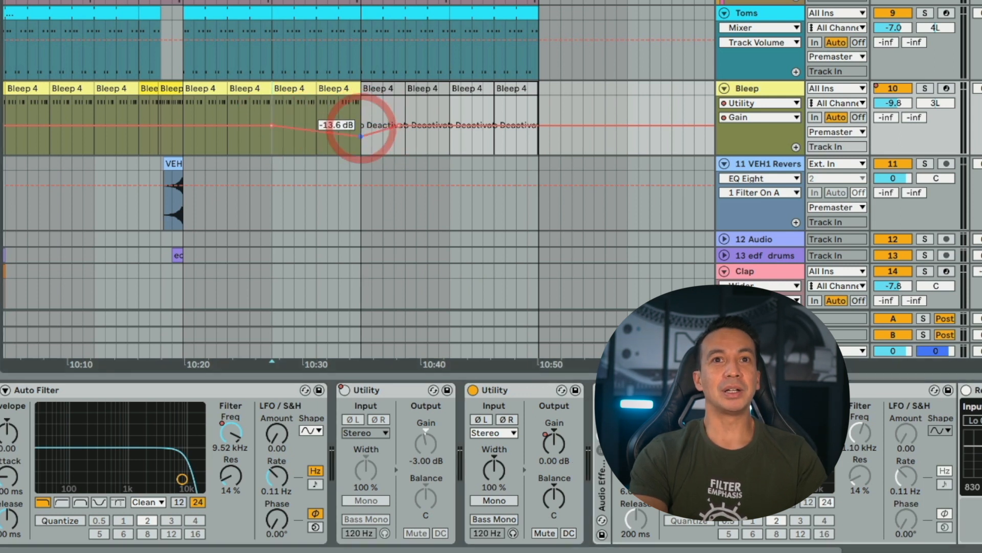
# - Play from bar 332 and lower the Bleep Utility's Gain breakpoint at bar 337 to about -16.7 dB
pyautogui.click(244, 139)
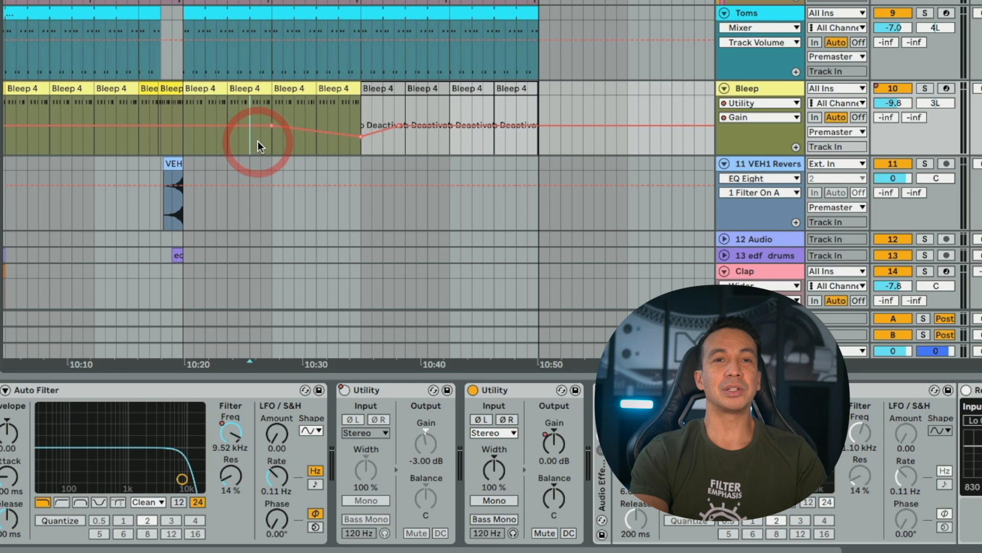
pyautogui.press('space')
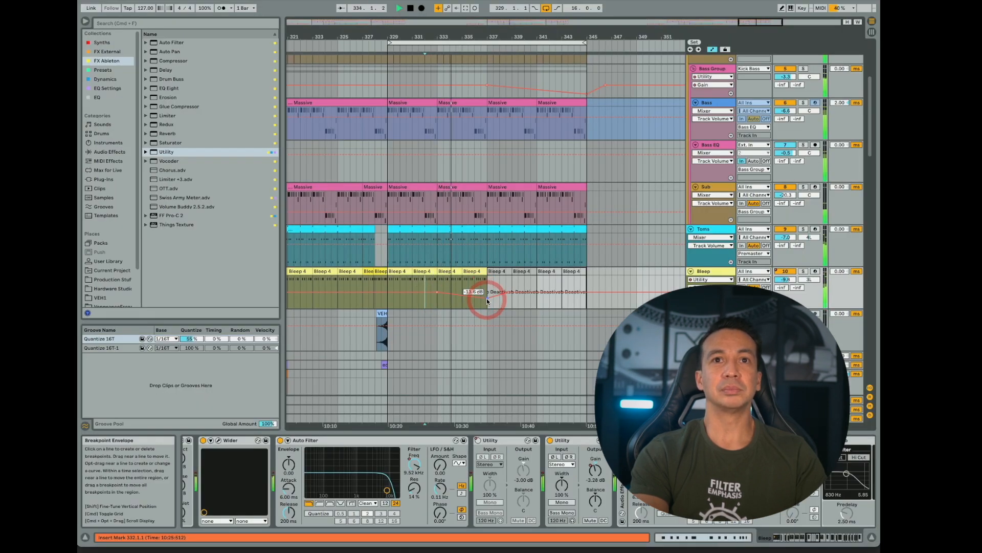
pyautogui.moveTo(486, 299); pyautogui.dragTo(487, 306)
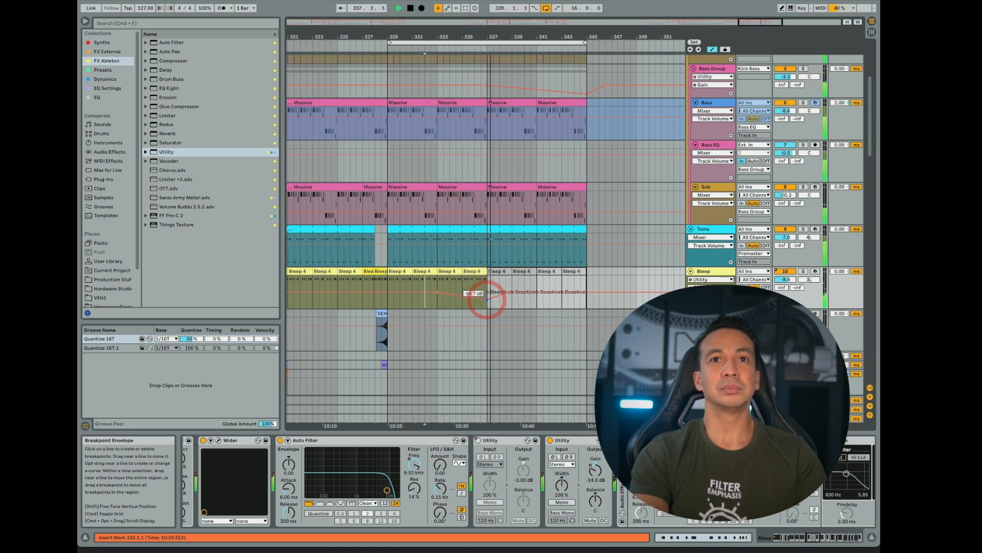
pyautogui.moveTo(487, 299); pyautogui.dragTo(559, 287)
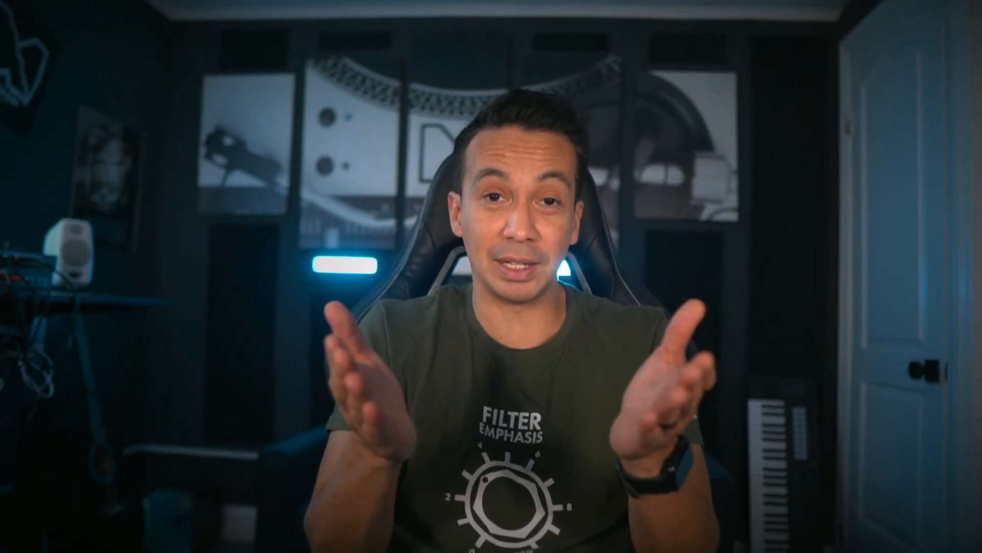
# - Select bars 329 and 330 across the Bass Group tracks and duplicate them repeatedly up to bar 345
pyautogui.moveTo(277, 249); pyautogui.dragTo(314, 250)
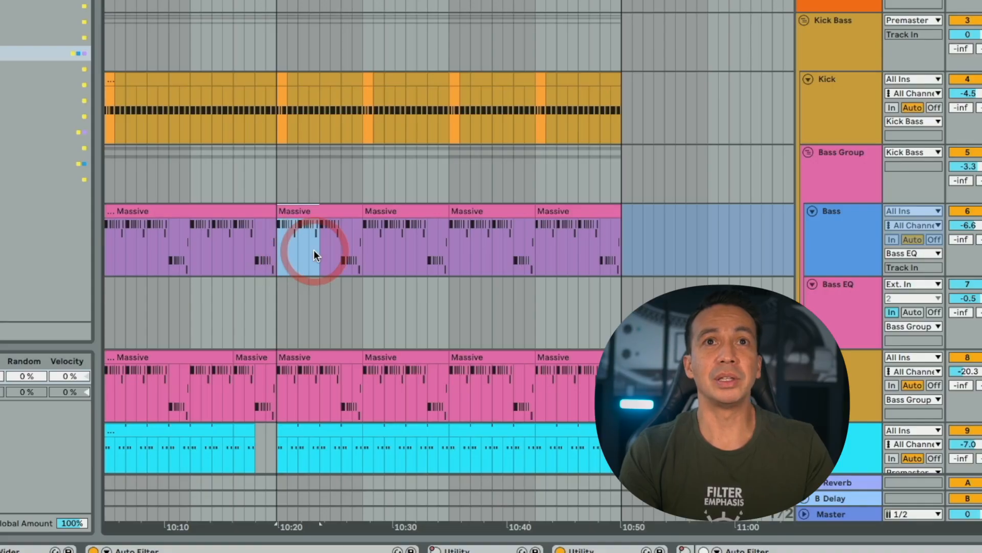
pyautogui.keyDown('shift'); pyautogui.click(318, 173); pyautogui.keyUp('shift')
pyautogui.hotkey('ctrl', 'd')
pyautogui.hotkey('ctrl', 'd')
pyautogui.hotkey('ctrl', 'd')
pyautogui.hotkey('ctrl', 'd')
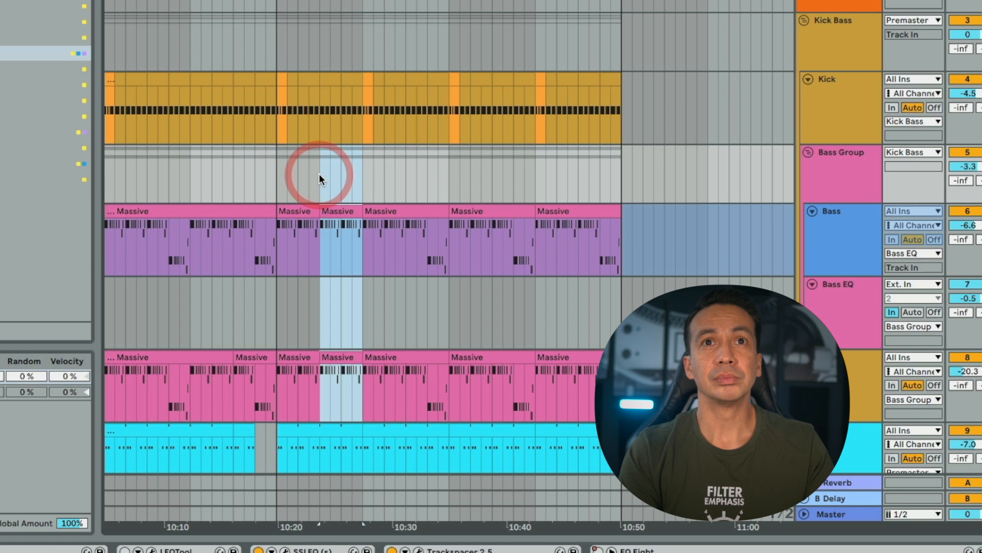
pyautogui.hotkey('ctrl', 'd')
pyautogui.hotkey('ctrl', 'd')
pyautogui.hotkey('ctrl', 'd')
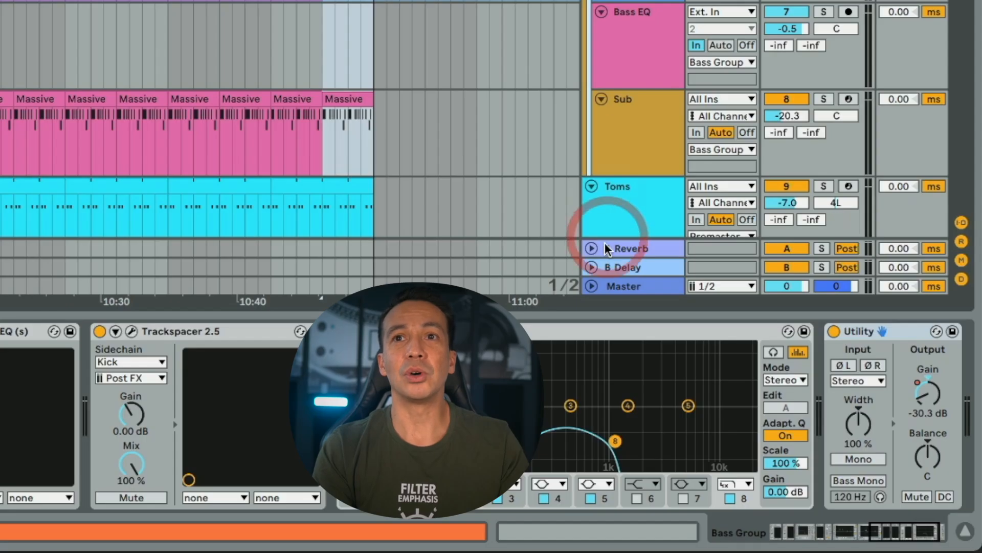
# - Restore the Bass Group Utility's Gain fade by adding a 0 dB breakpoint at bar 337 and removing the 0 dB breakpoint at bar 345
pyautogui.click(919, 386)
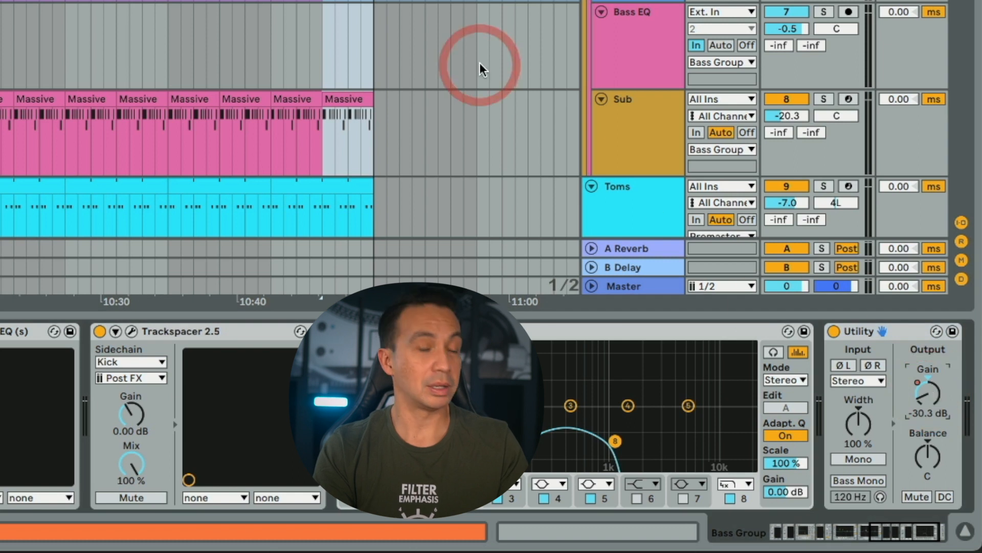
pyautogui.press('a')
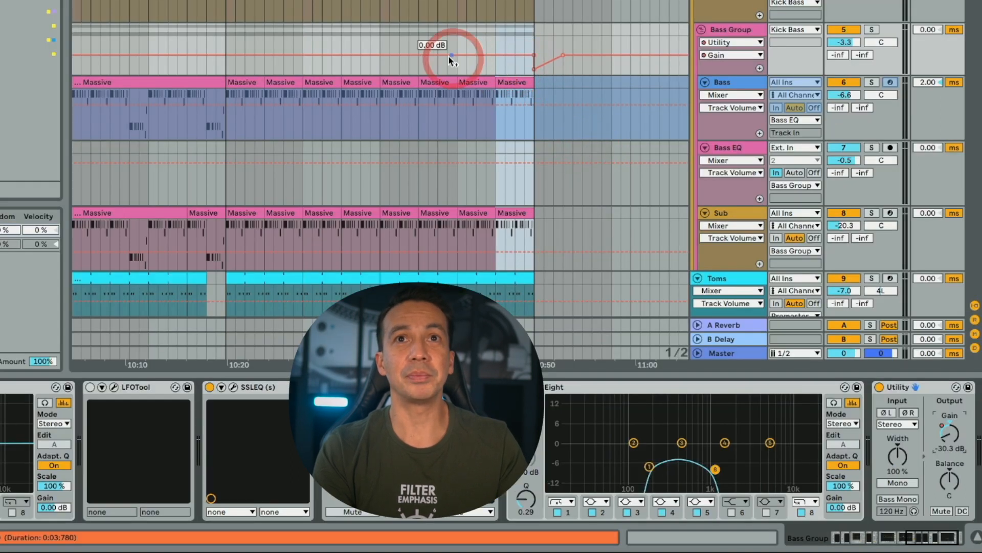
pyautogui.click(379, 55)
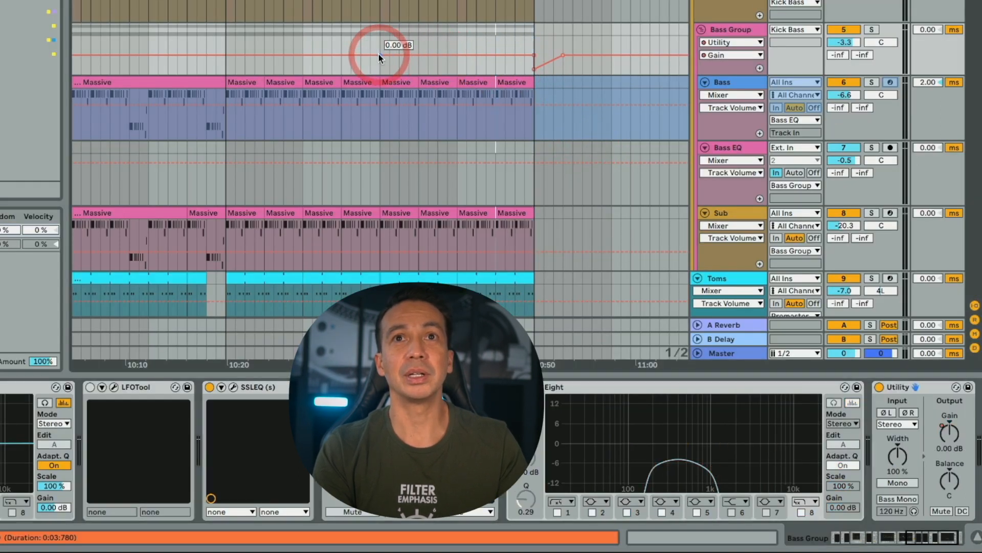
pyautogui.click(534, 53)
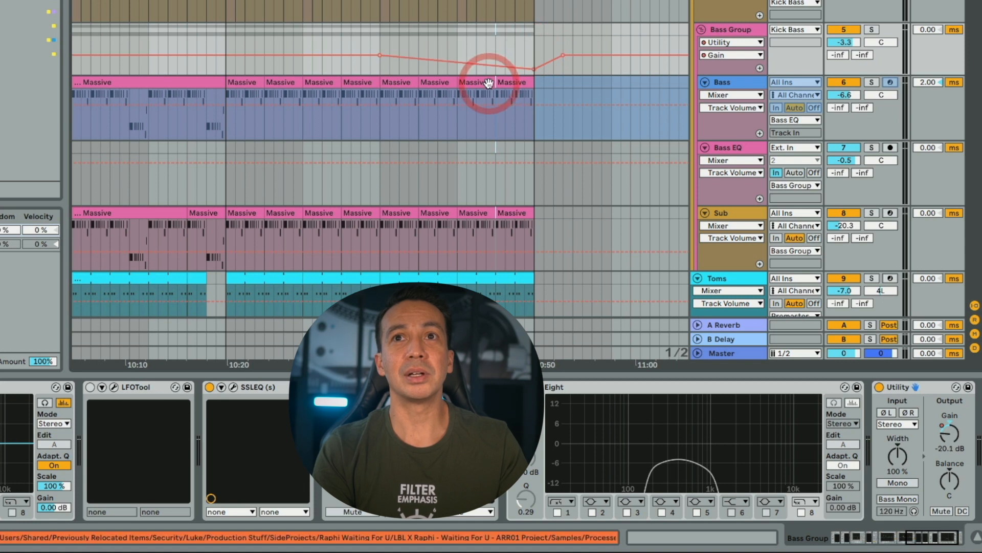
# - Redraw the Bass Group EQ Eight's Device On automation as on from bar 337 to past the end of the clips, and hide the automation lanes
pyautogui.click(734, 29)
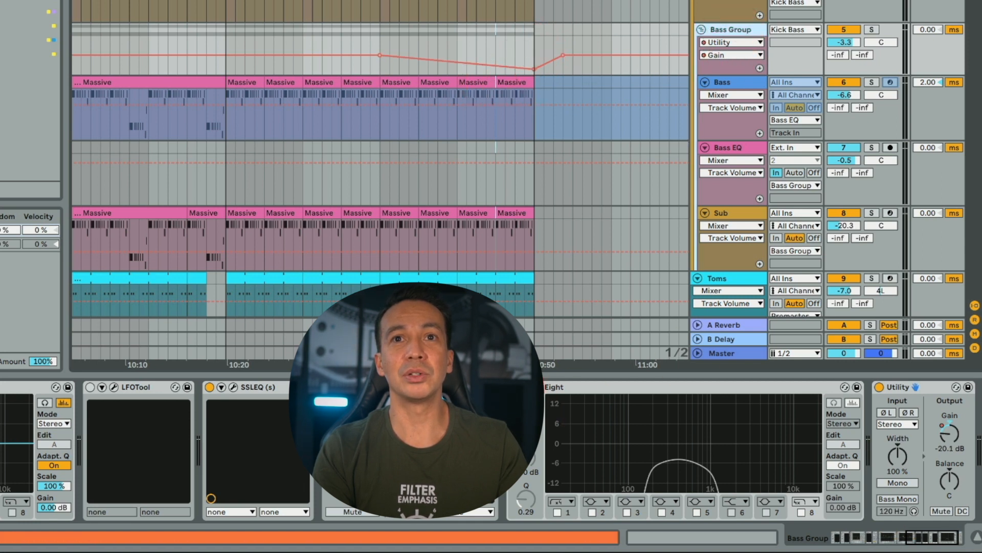
pyautogui.click(513, 387)
pyautogui.click(513, 388)
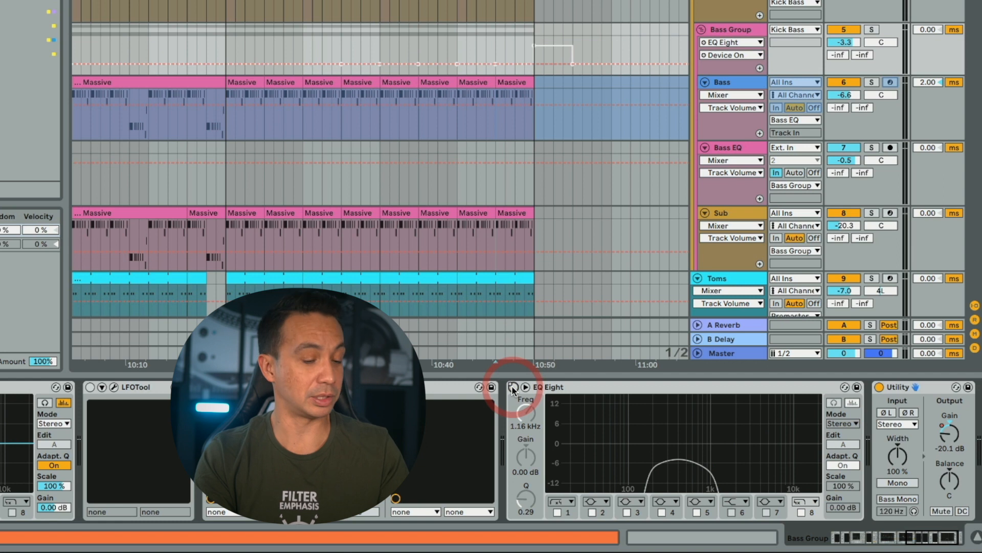
pyautogui.press('b')
pyautogui.moveTo(391, 36); pyautogui.dragTo(587, 31)
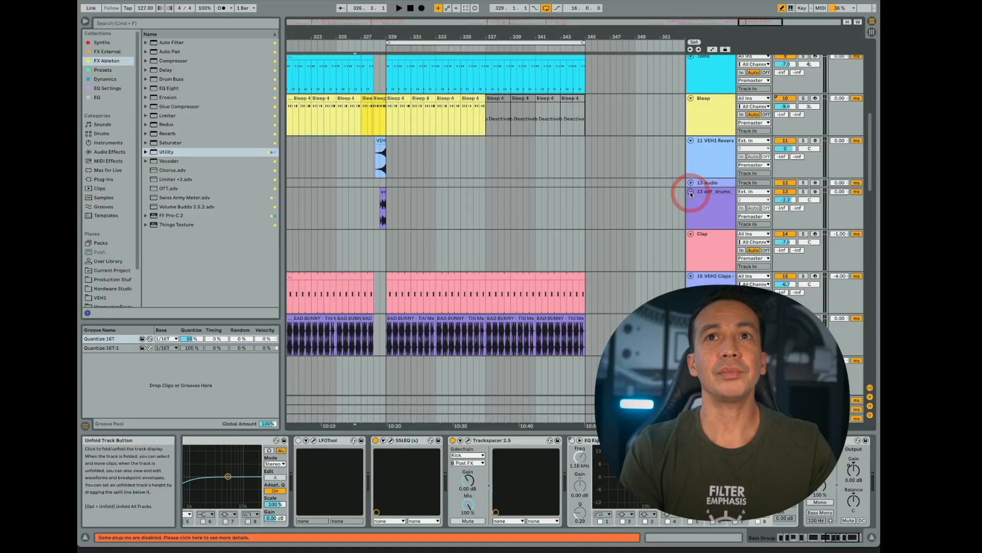
pyautogui.click(602, 193)
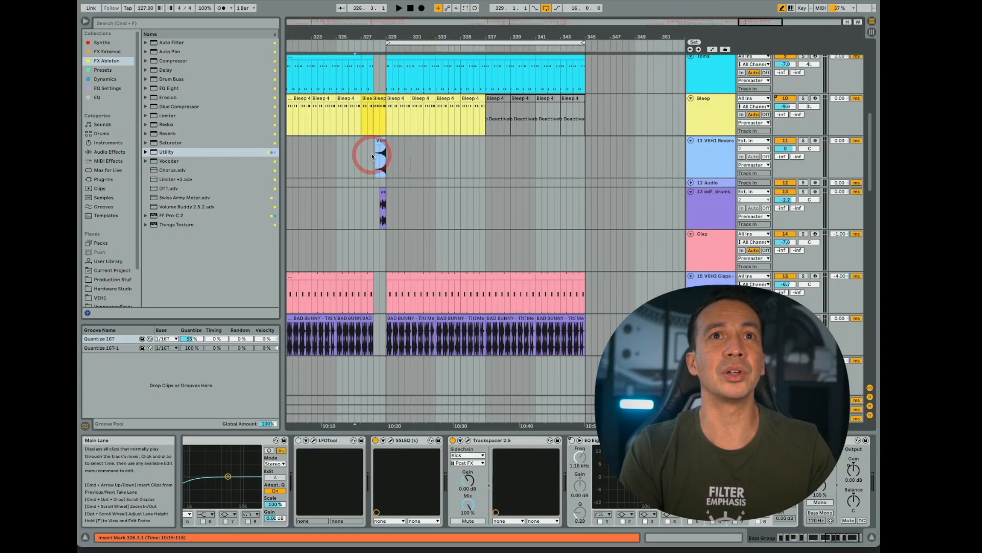
# - Copy the reverse cymbal and edf_drums fill from bar 328 to bar 344, and play the arrangement from bar 343
pyautogui.moveTo(377, 155); pyautogui.dragTo(386, 202)
pyautogui.click(417, 202)
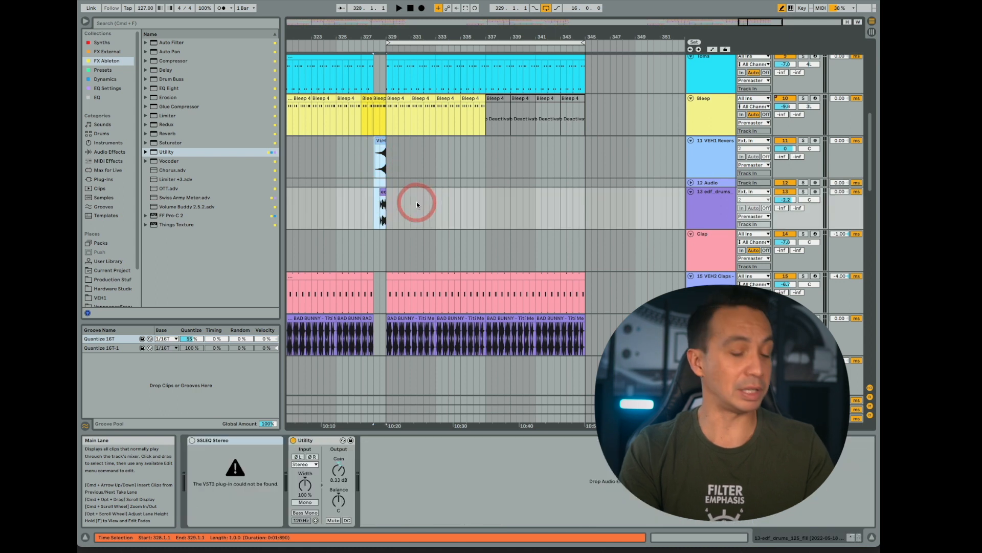
pyautogui.click(573, 158)
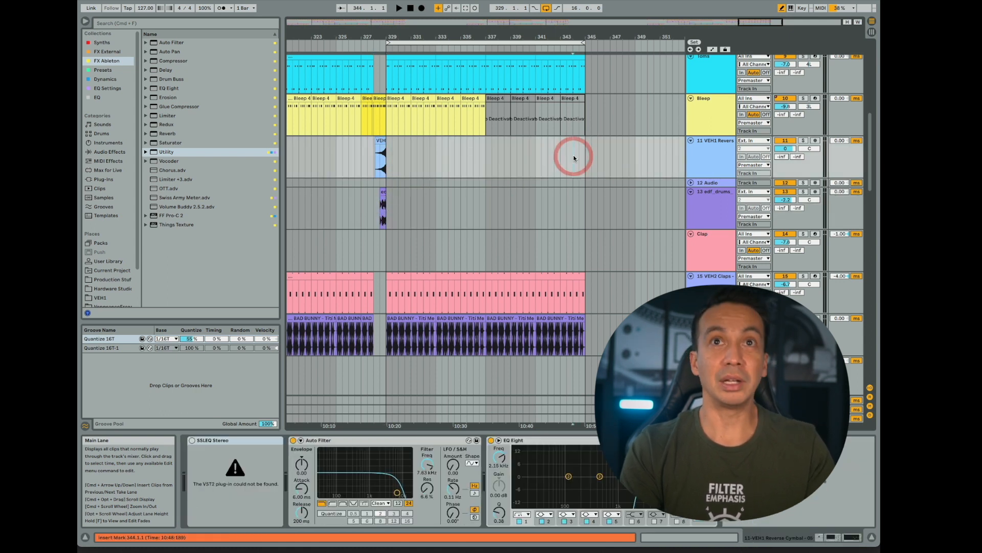
pyautogui.press('super+v')
pyautogui.click(562, 153)
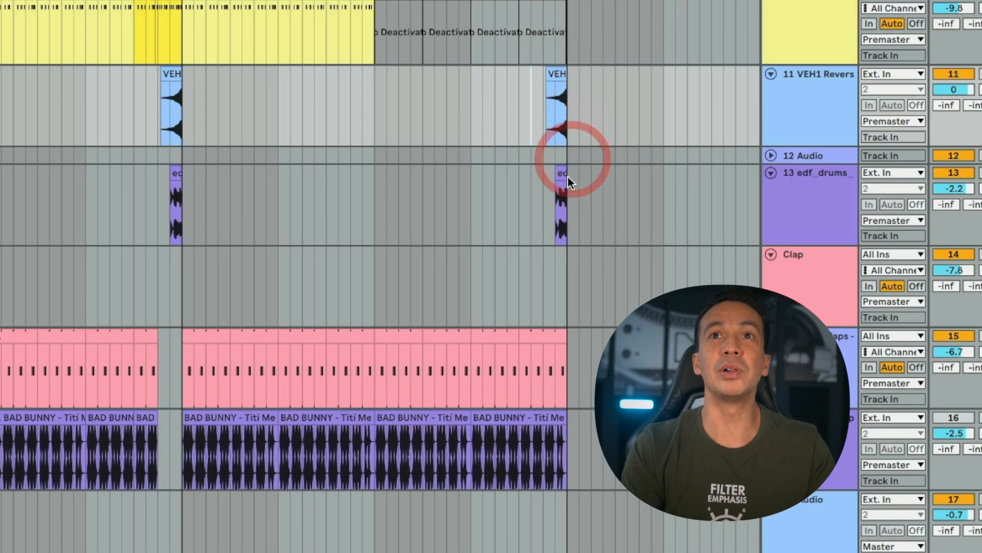
pyautogui.click(518, 197)
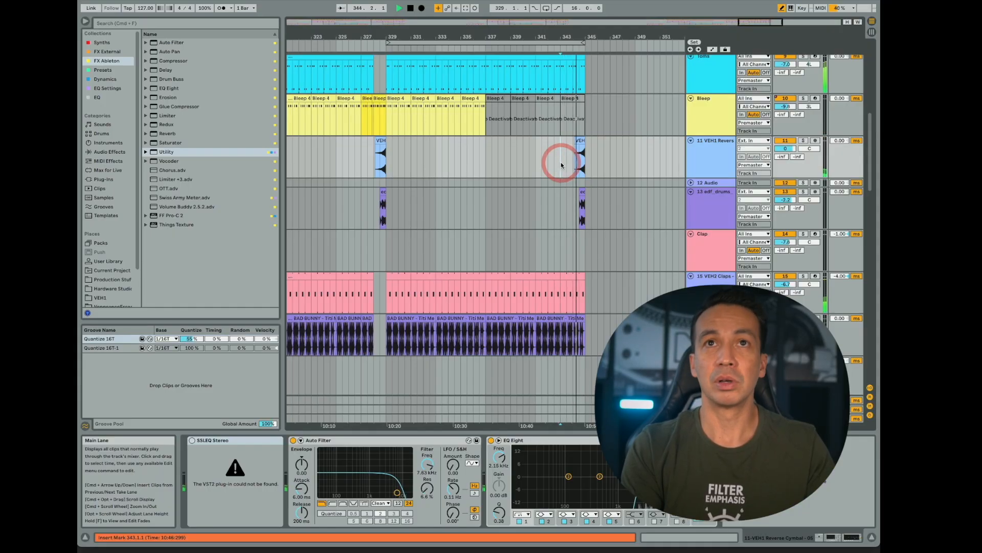
# - Open the pasted edf_drums fill at the end of bar 344 and set its clip gain to -5.69 dB
pyautogui.click(581, 194)
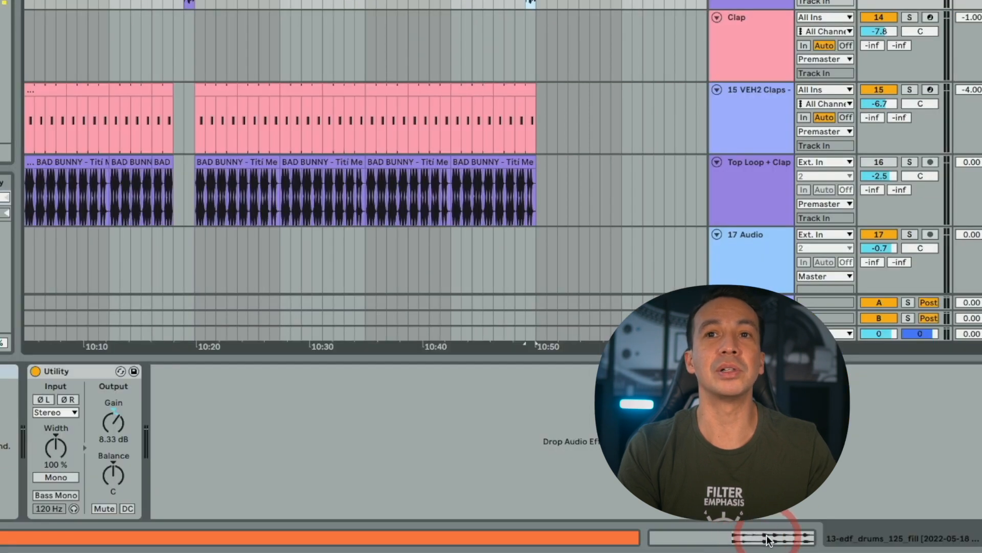
pyautogui.click(767, 539)
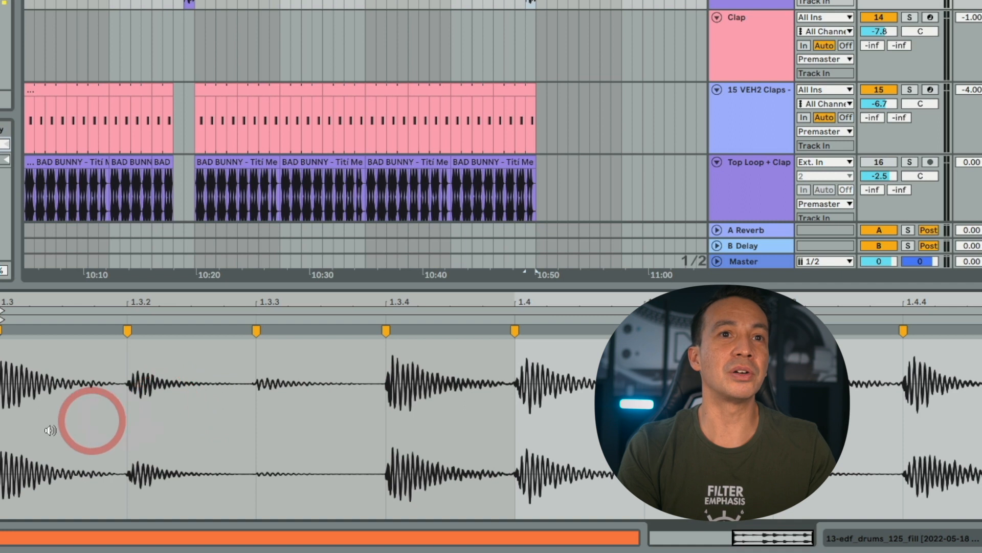
pyautogui.scroll(-5, 382, 348)
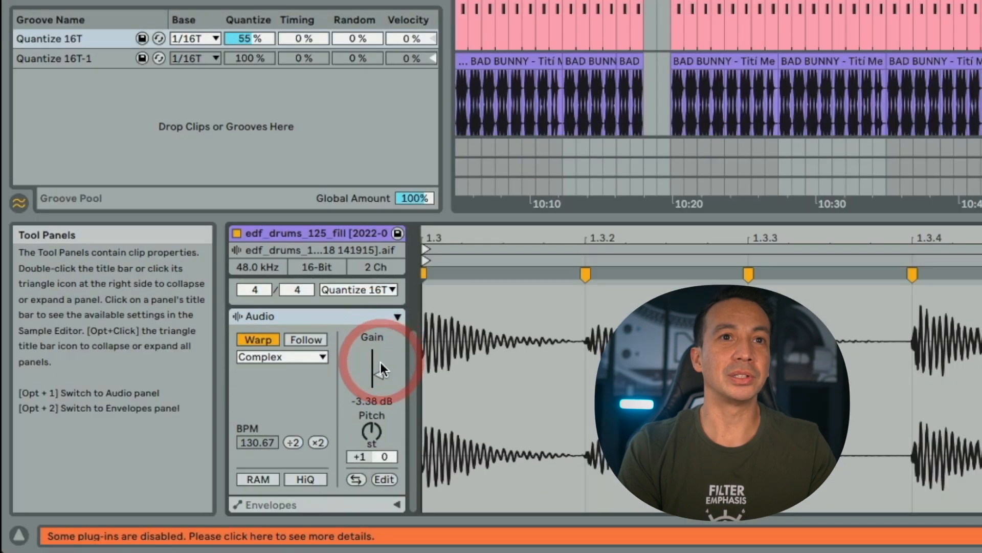
pyautogui.moveTo(380, 362); pyautogui.dragTo(380, 376)
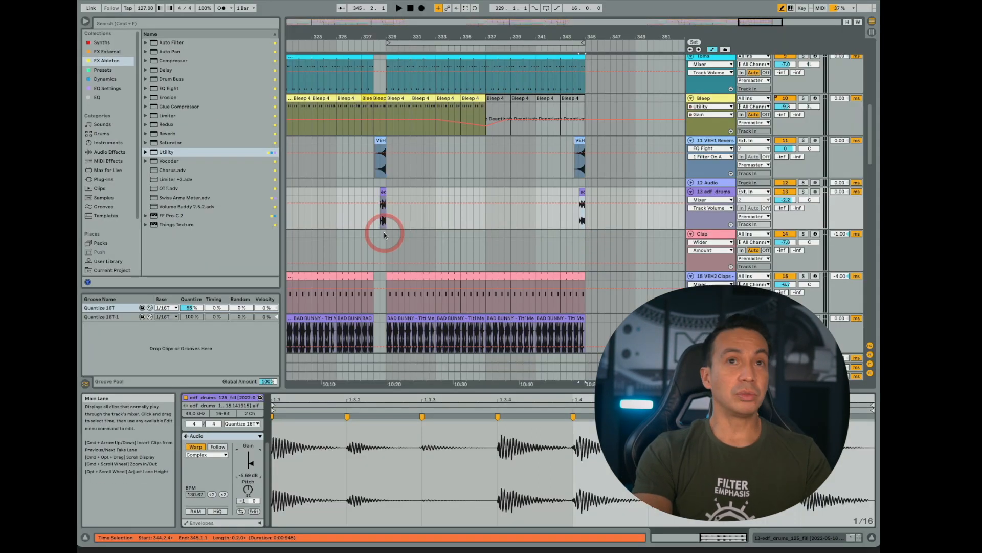
pyautogui.click(361, 211)
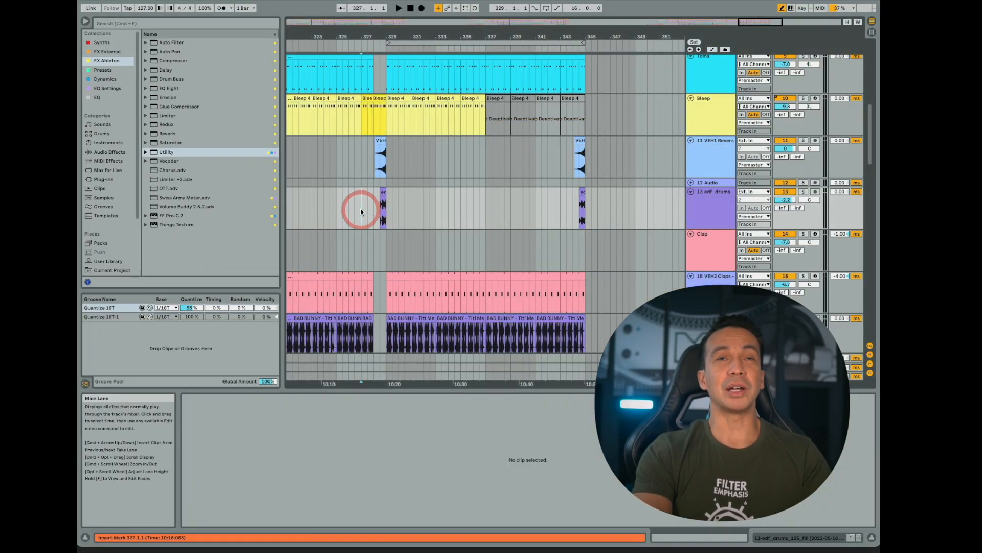
# - Play the arrangement from bar 327, and remove the Crash clips at bars 333 and 341
pyautogui.press('space')
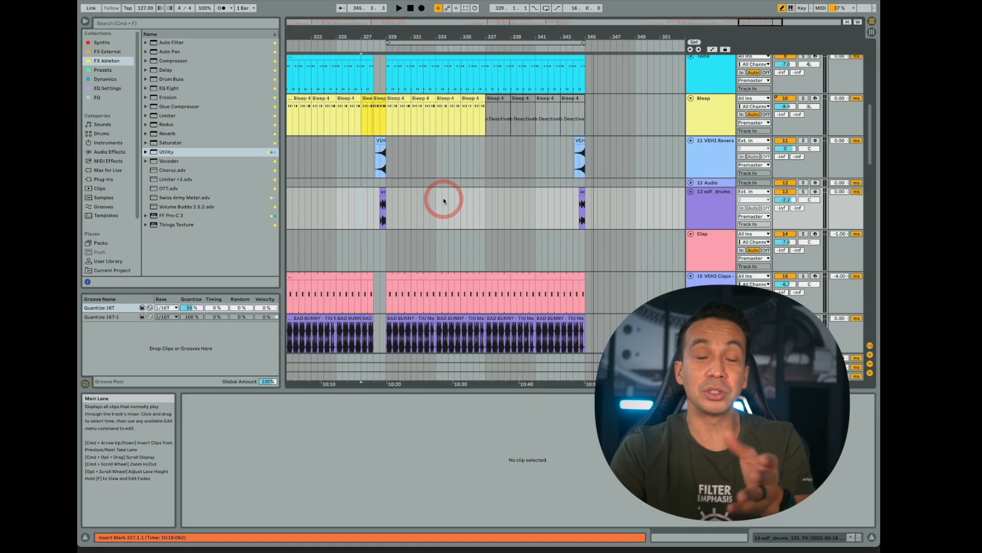
pyautogui.scroll(-10, 462, 199)
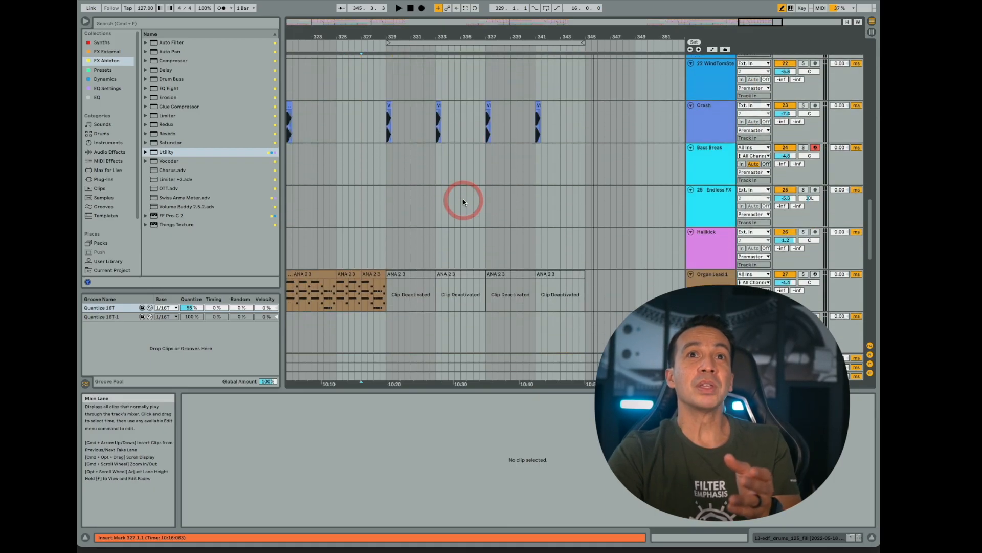
pyautogui.scroll(1, 437, 142)
pyautogui.click(437, 142)
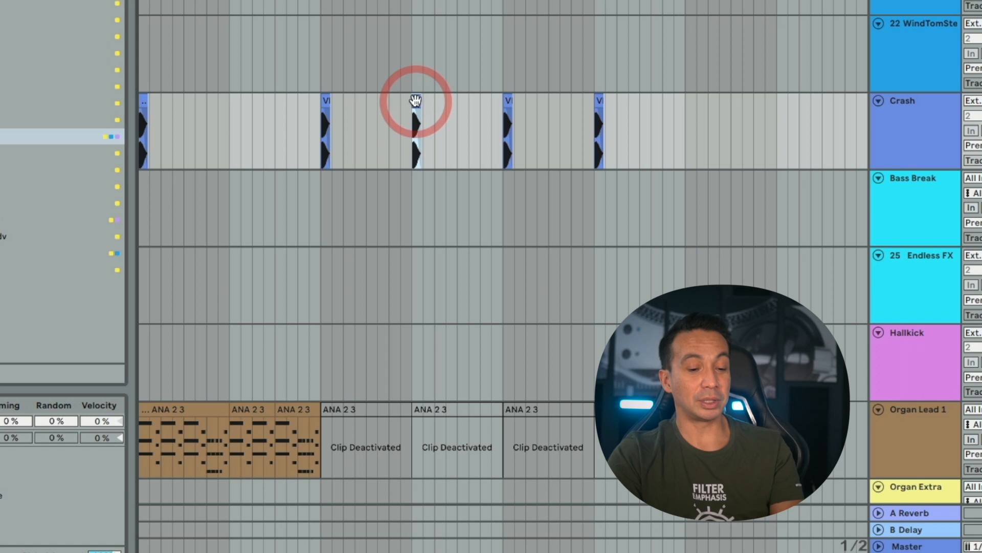
pyautogui.click(597, 97)
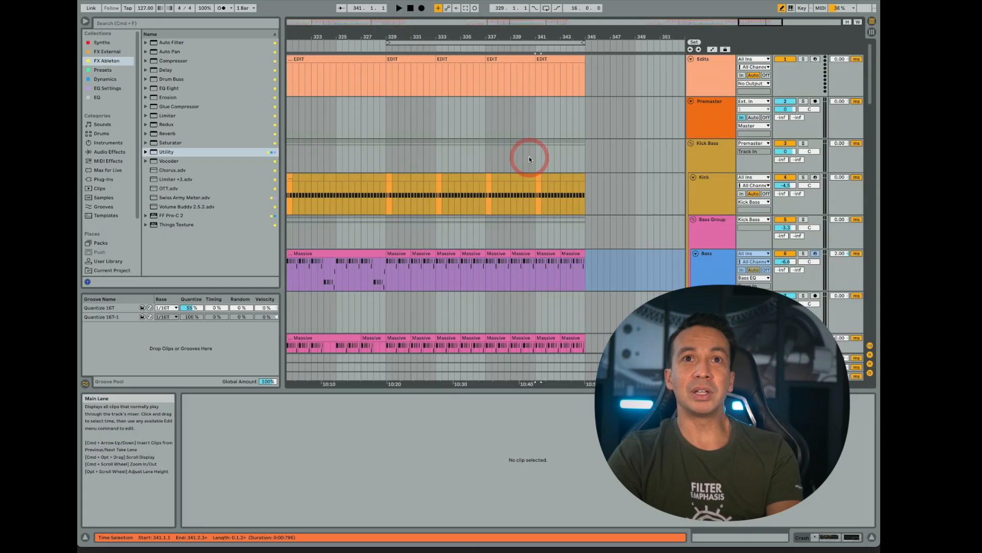
# - Fill the Kick track from bar 332 to bar 345 with the plain kick pattern, replacing the orange variation clips
pyautogui.moveTo(435, 35); pyautogui.dragTo(436, 52)
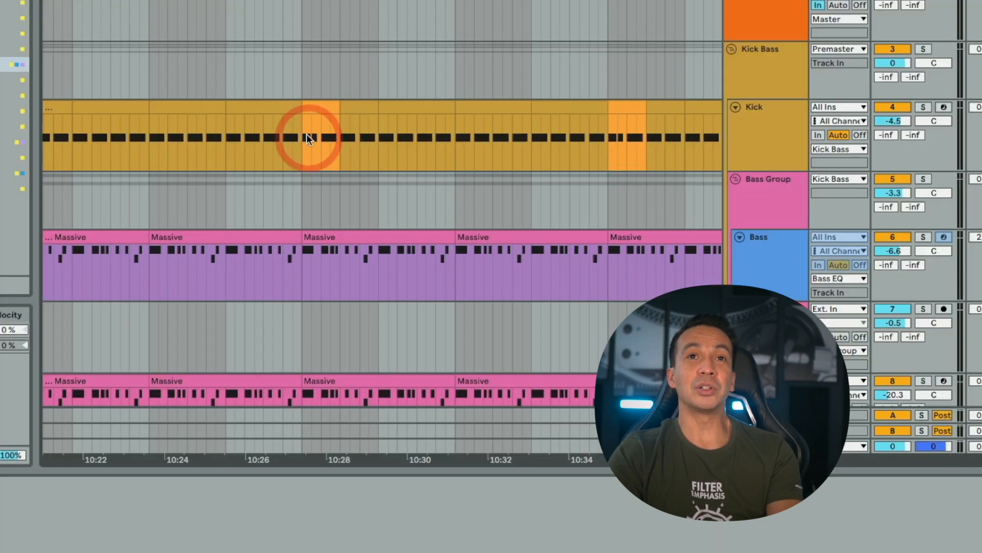
pyautogui.hscroll(-3, 303, 136)
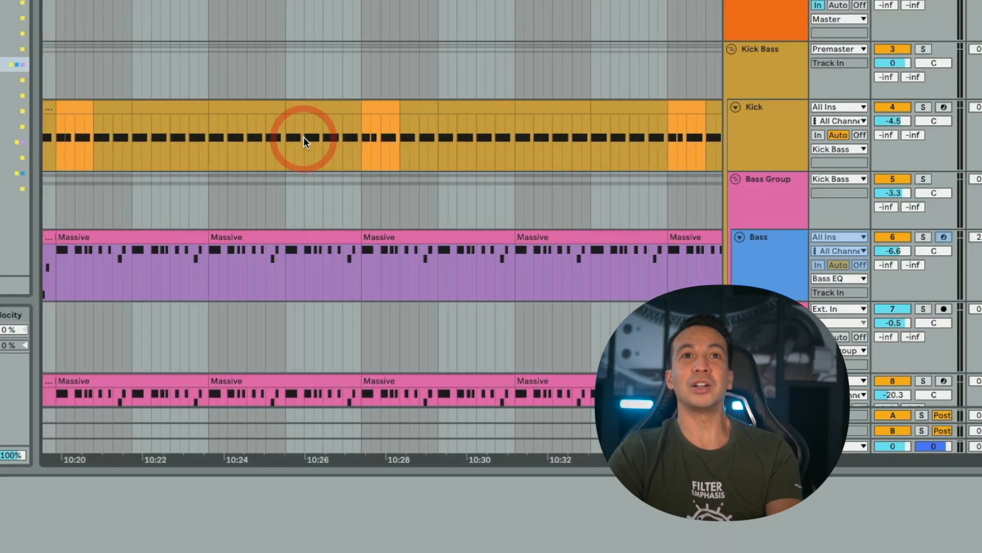
pyautogui.moveTo(318, 110); pyautogui.dragTo(434, 107)
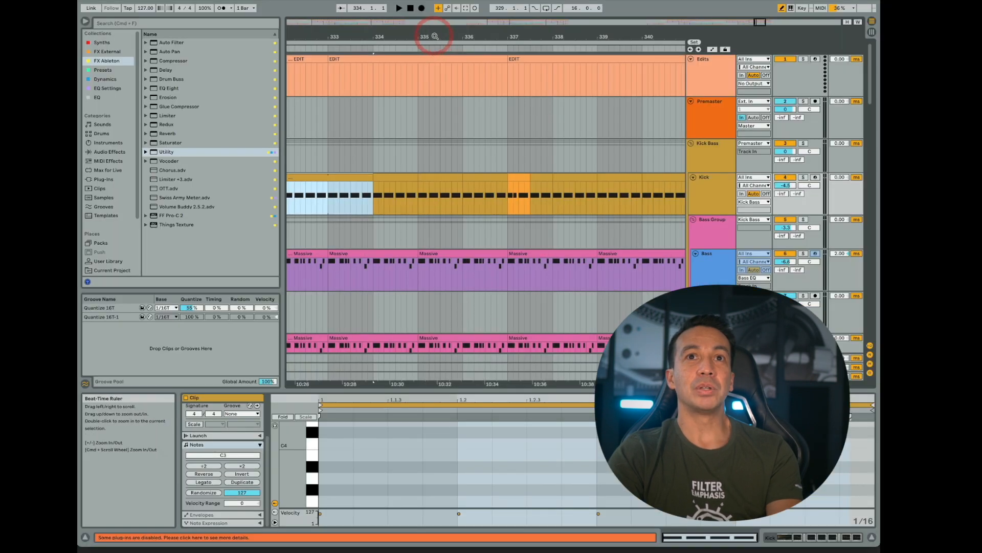
pyautogui.moveTo(434, 34); pyautogui.dragTo(435, 35)
pyautogui.click(350, 174)
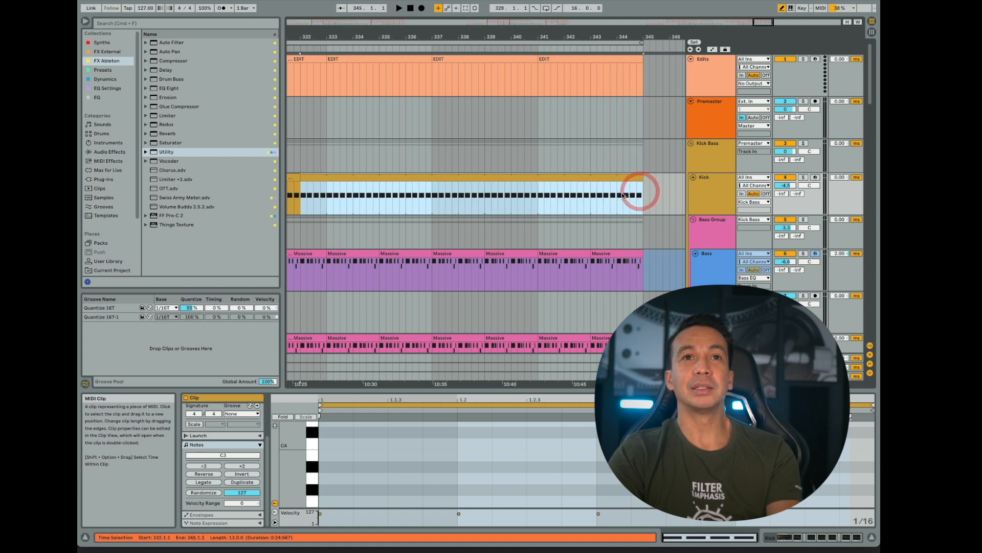
# - Add an EQ Eight at the end of the Kick track's devices and set its band 1 as a low cut at 88 Hz
pyautogui.hscroll(-10, 578, 194)
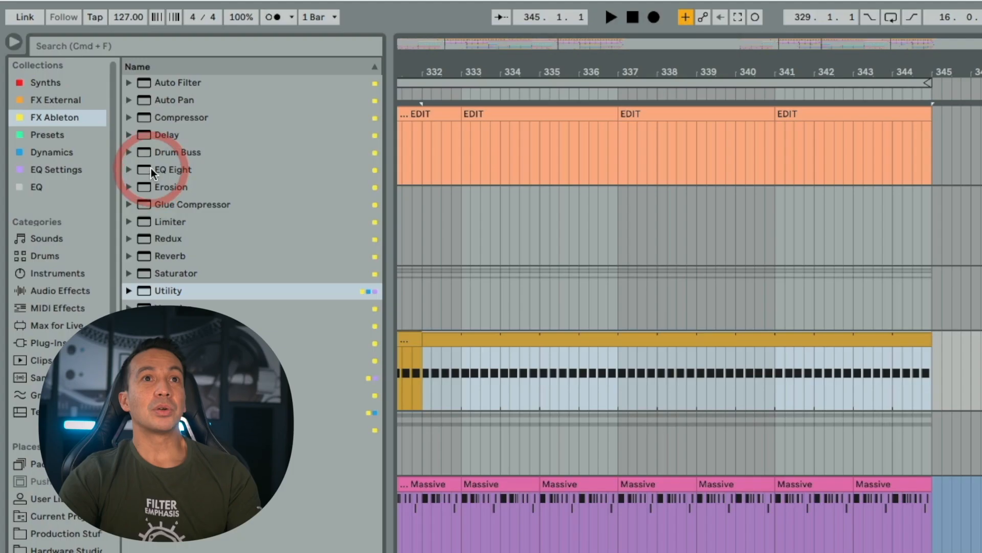
pyautogui.click(150, 169)
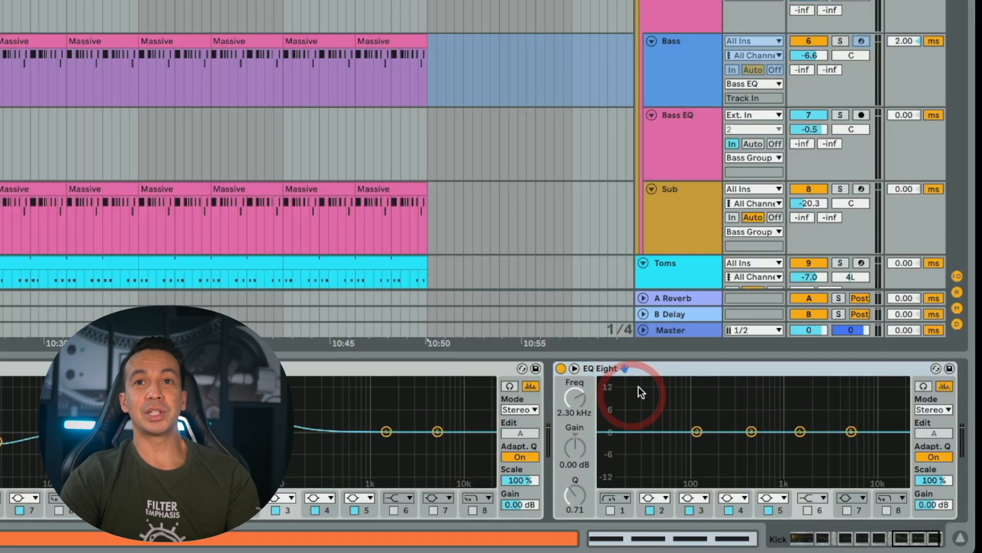
pyautogui.click(609, 511)
pyautogui.click(647, 443)
pyautogui.moveTo(649, 437); pyautogui.dragTo(690, 439)
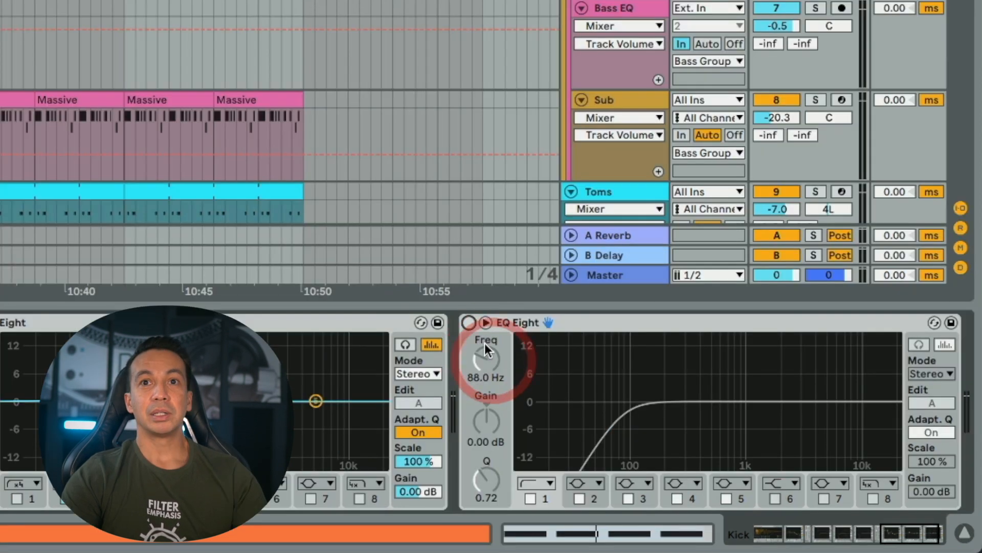
# - Automate the Kick EQ Eight's Device On as on from bar 337 to about bar 346, and play from bar 335
pyautogui.click(469, 323)
pyautogui.click(470, 323)
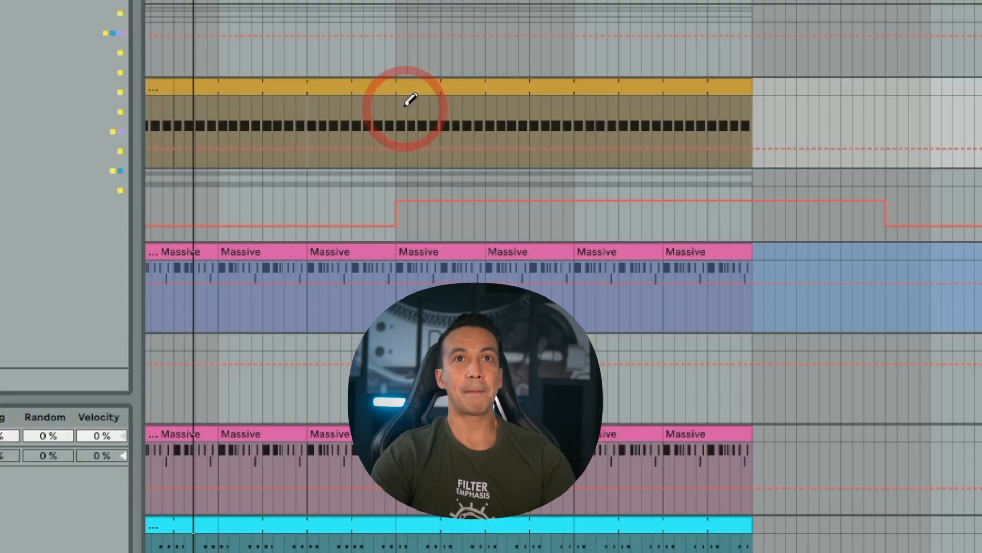
pyautogui.moveTo(405, 186); pyautogui.dragTo(587, 181)
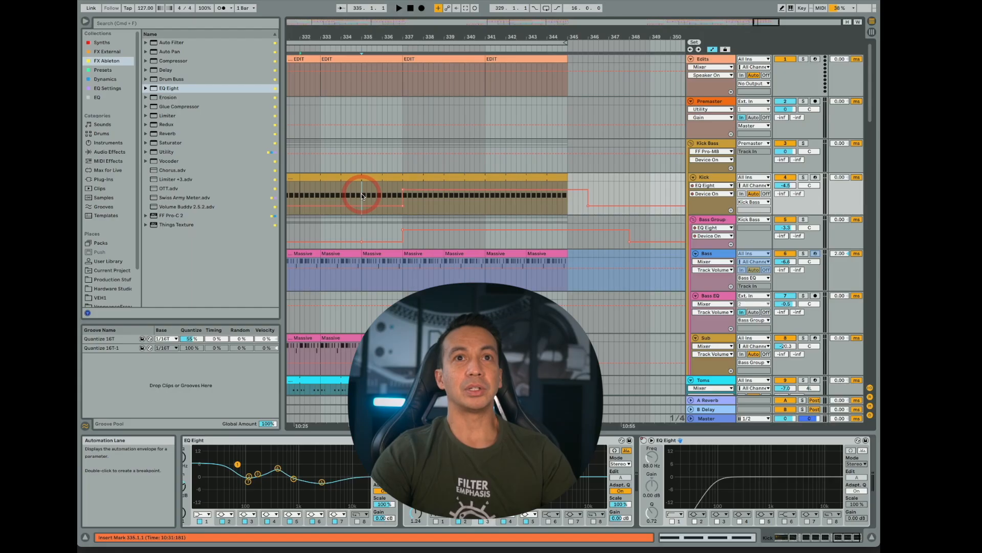
pyautogui.click(308, 120)
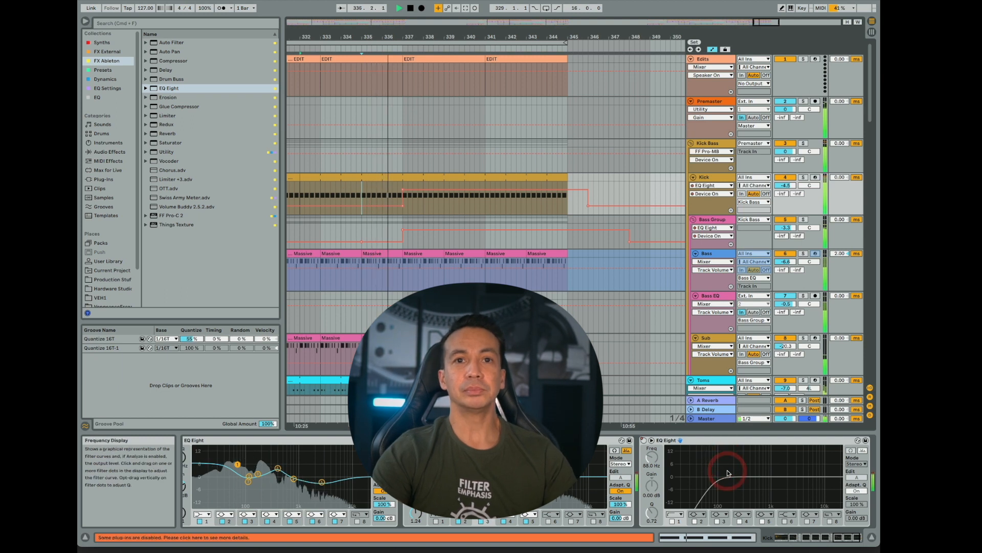
# - Adjust the Kick EQ Eight's low cut to 62.6 Hz with a Q of 0.66 while listening, and stop playback
pyautogui.moveTo(728, 473); pyautogui.dragTo(714, 483)
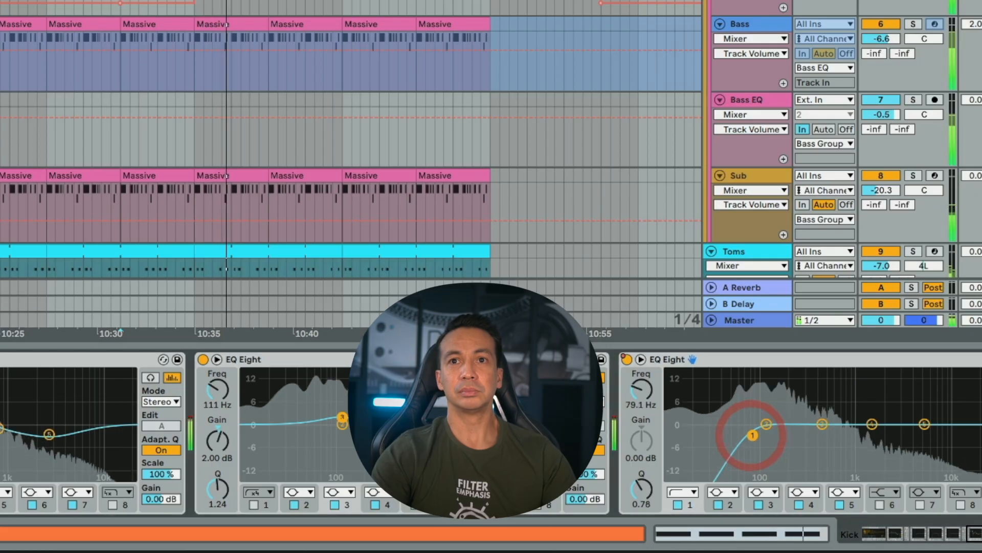
pyautogui.moveTo(752, 435); pyautogui.dragTo(743, 439)
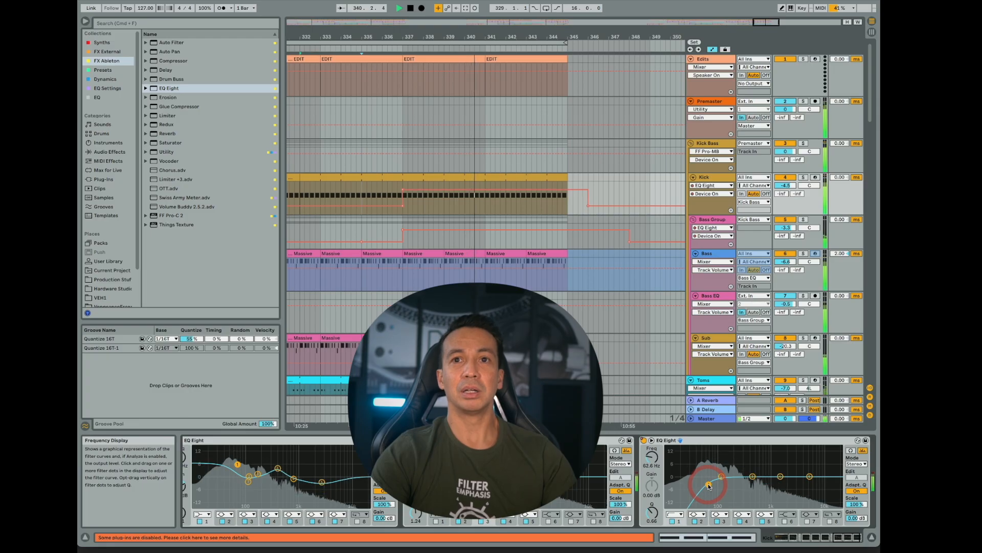
pyautogui.press('space')
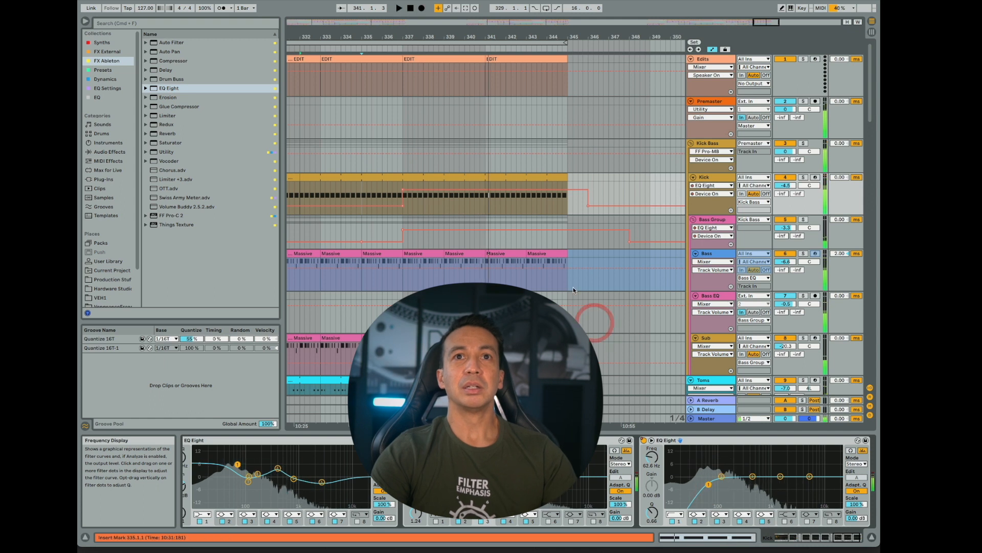
# - Add a Utility after the EQ Eight on the Kick track and show its Gain automation
pyautogui.click(507, 177)
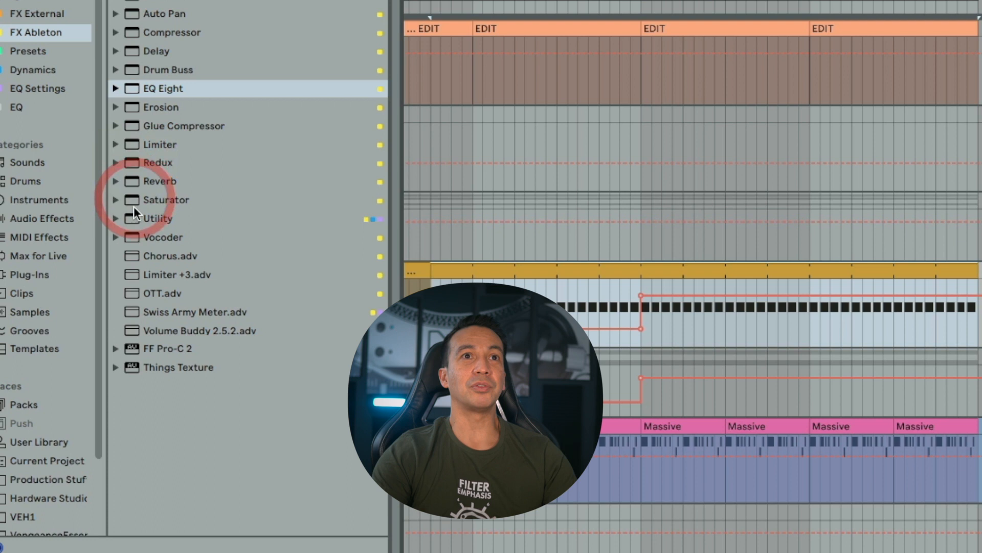
pyautogui.doubleClick(133, 217)
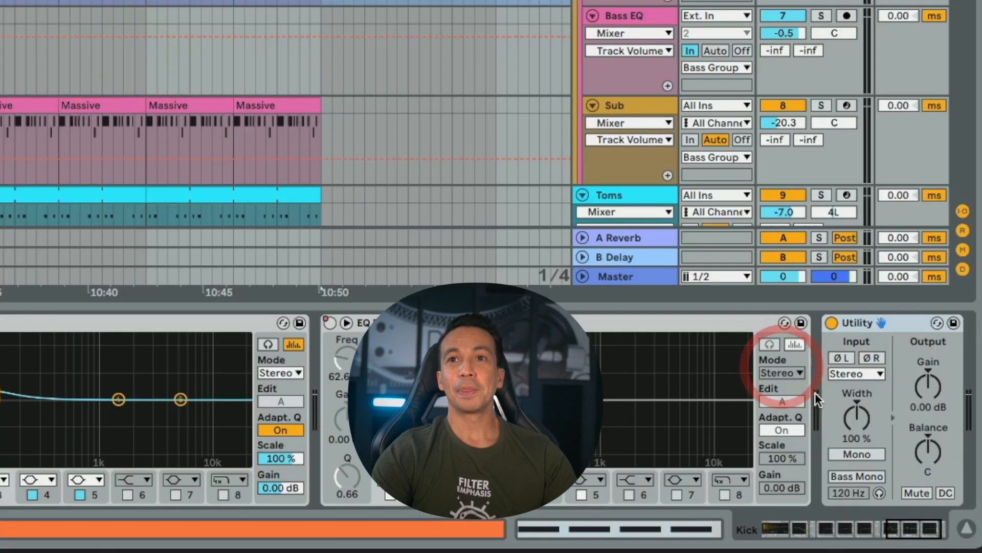
pyautogui.click(924, 384)
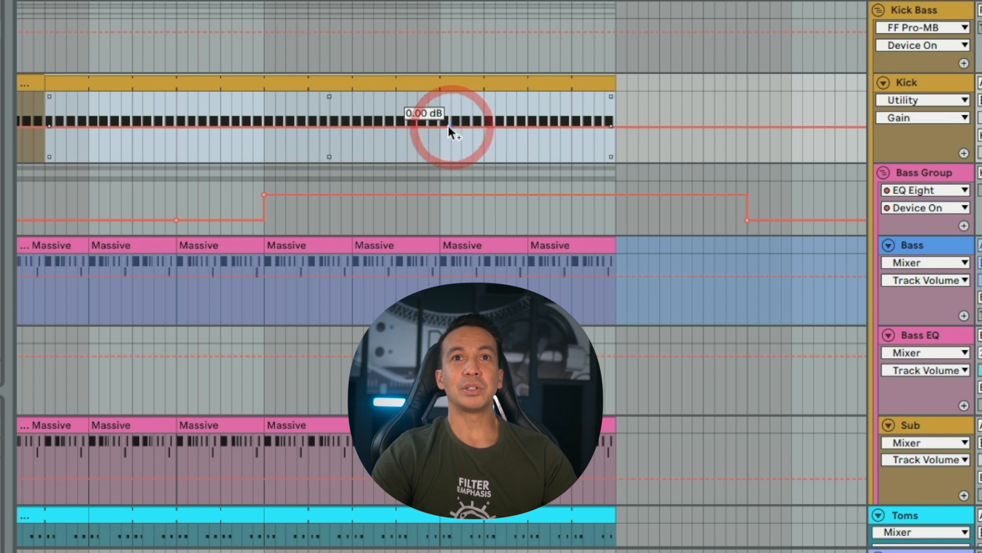
# - Draw a Kick Utility Gain fade from 0 dB at bar 341 to -15.7 dB at bar 345, returning to 0 dB past the clips
pyautogui.click(441, 126)
pyautogui.click(649, 126)
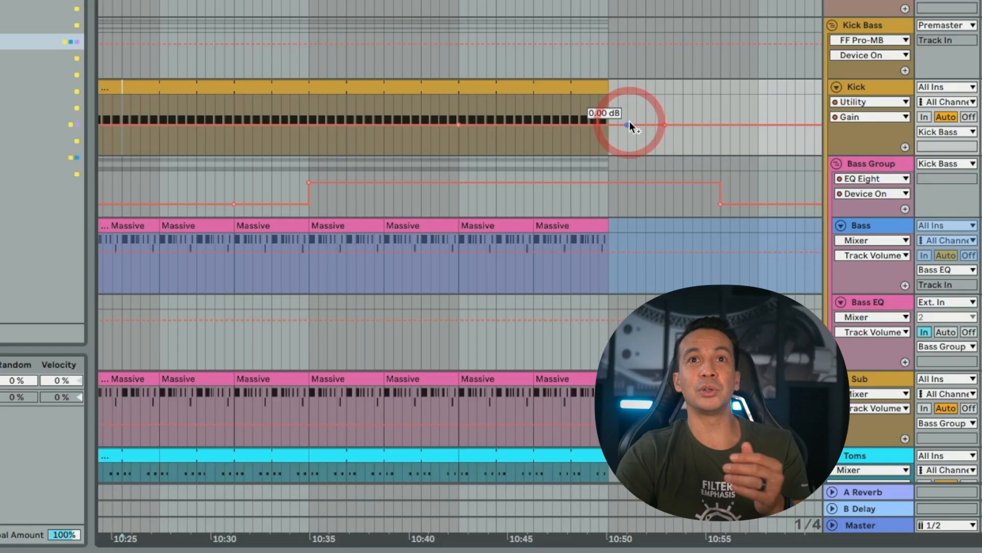
pyautogui.moveTo(629, 122); pyautogui.dragTo(631, 123)
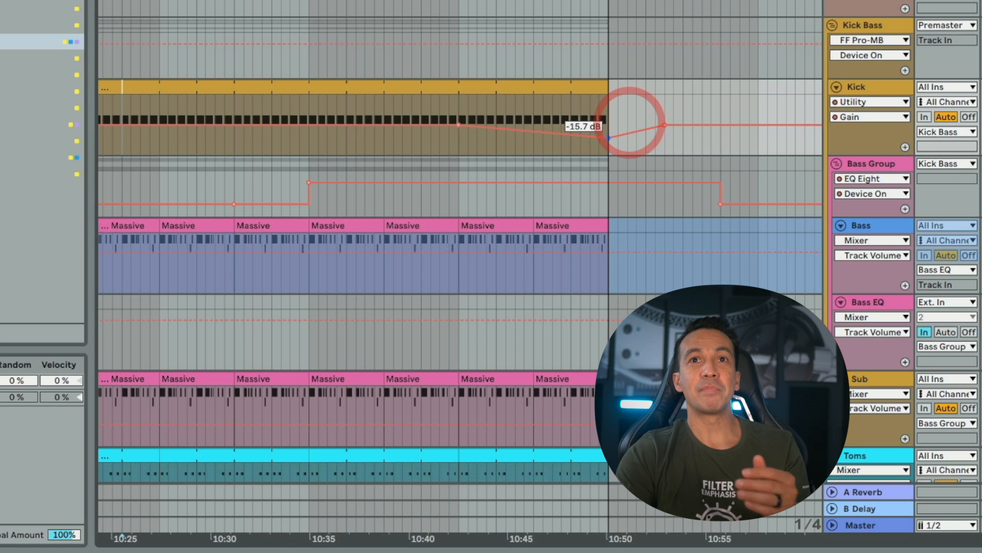
# - Play from bar 340 and lower the Kick Gain fade's end point at bar 345 to below -20 dB
pyautogui.click(454, 134)
pyautogui.click(430, 139)
pyautogui.press('space')
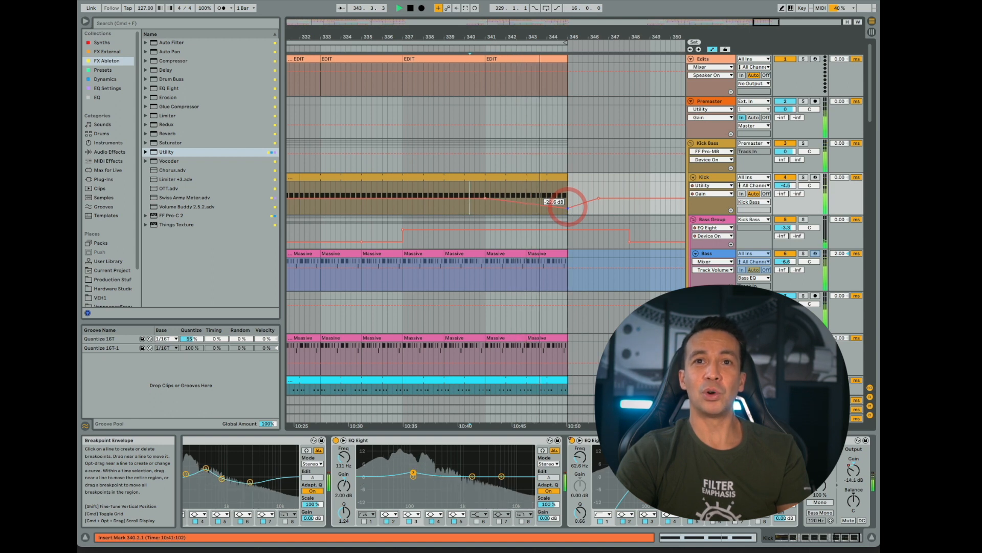
pyautogui.moveTo(571, 208); pyautogui.dragTo(580, 202)
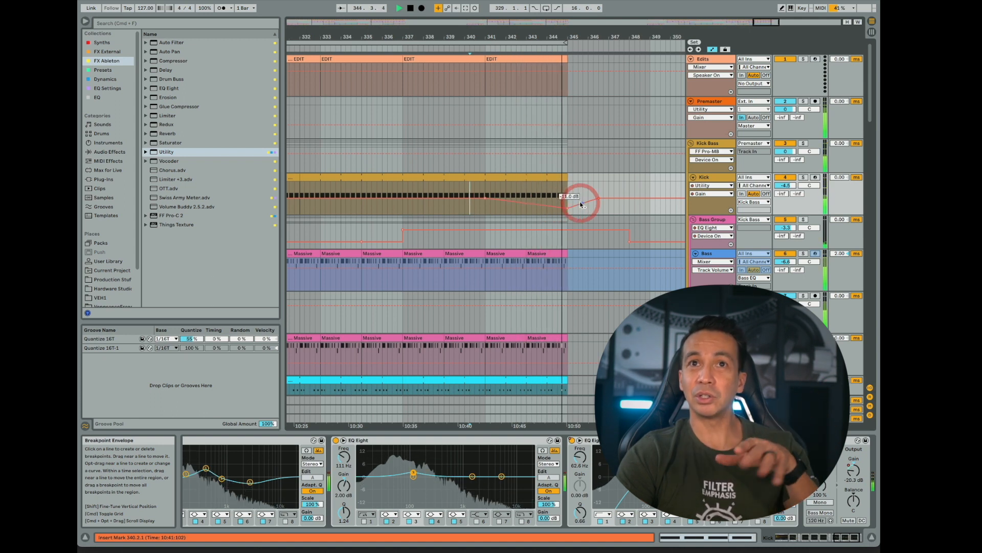
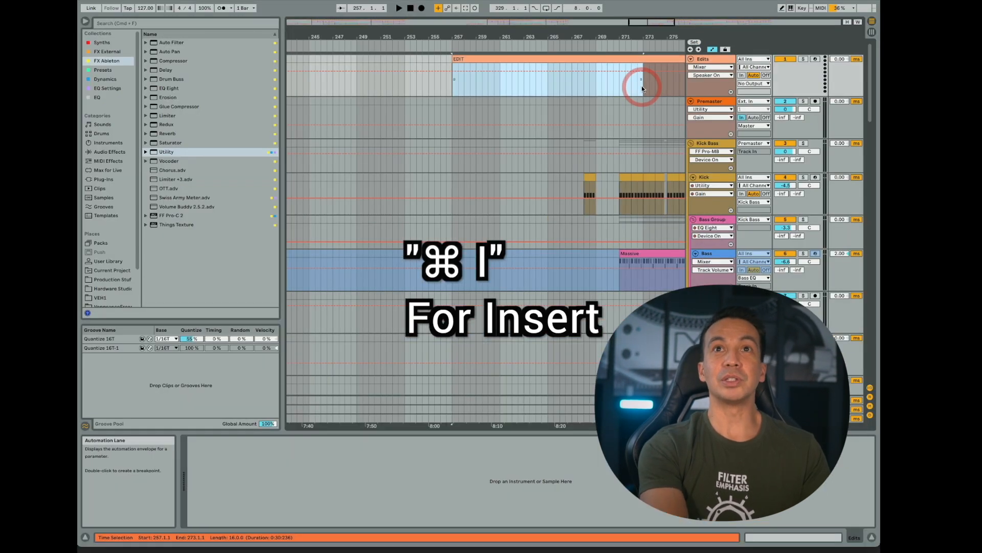
# - Insert 16 bars of silence at bar 257 and paste the copied eight-bar drop section at its start
pyautogui.press('super+i')
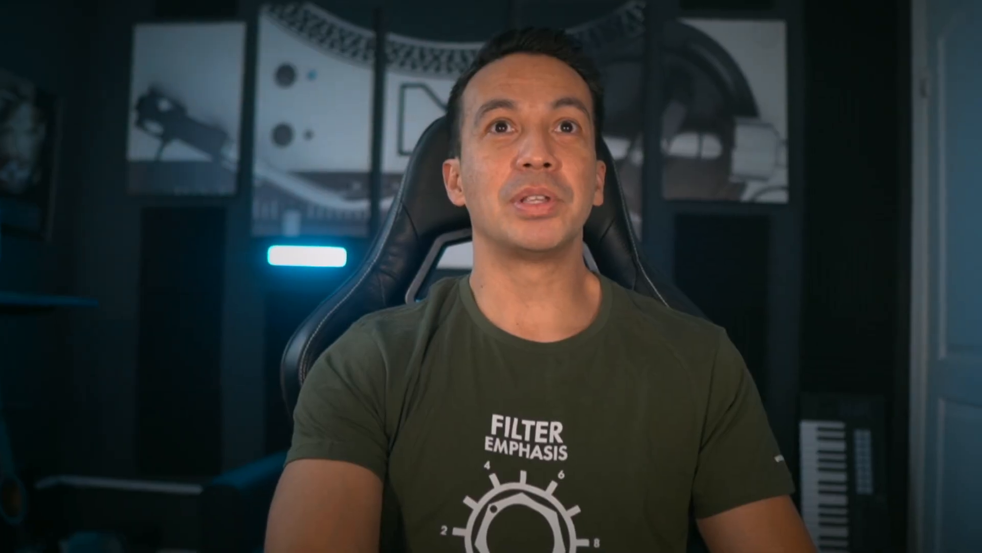
pyautogui.click(492, 68)
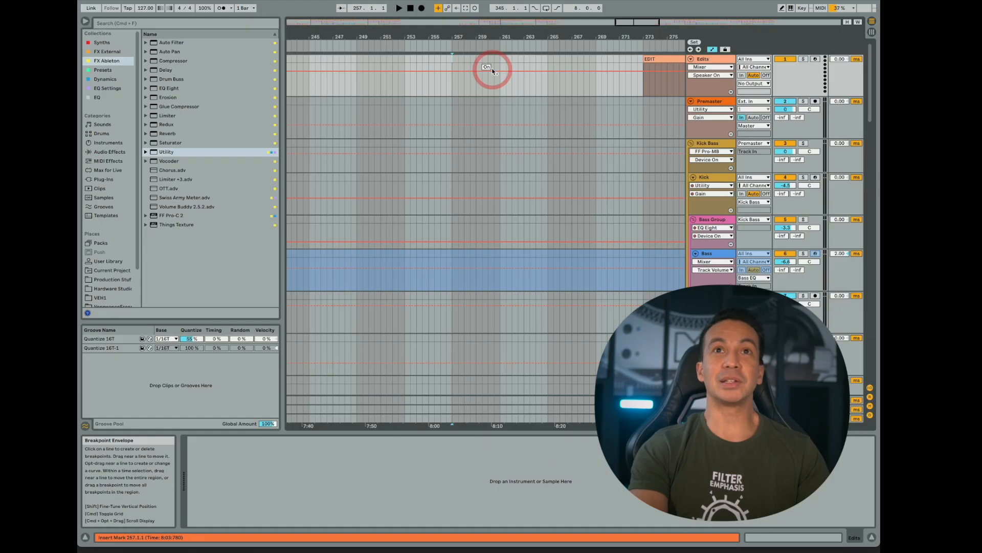
pyautogui.press('super+z')
pyautogui.click(507, 60)
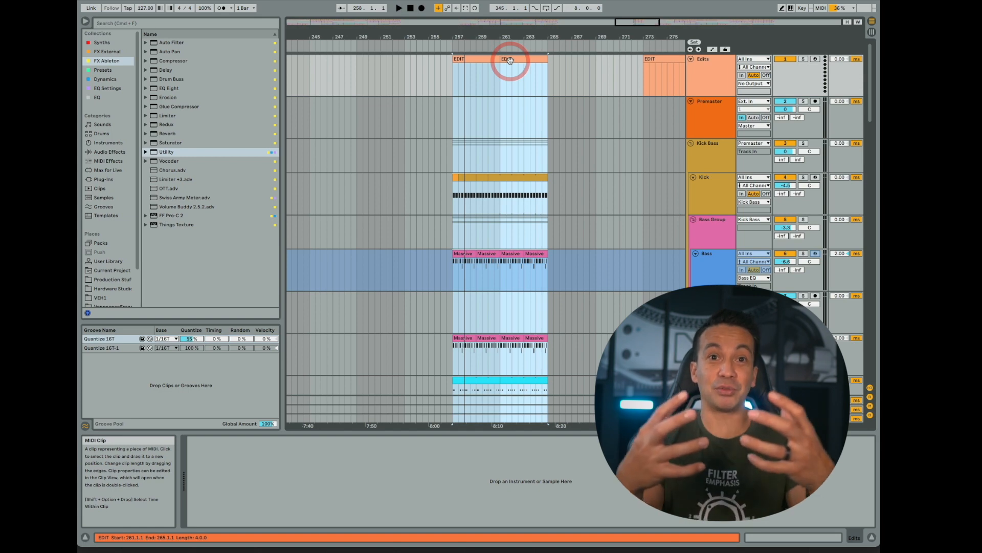
# - Loop bars 257 to 265 and duplicate the eight-bar section across all tracks to fill bars 265 to 273
pyautogui.click(510, 60)
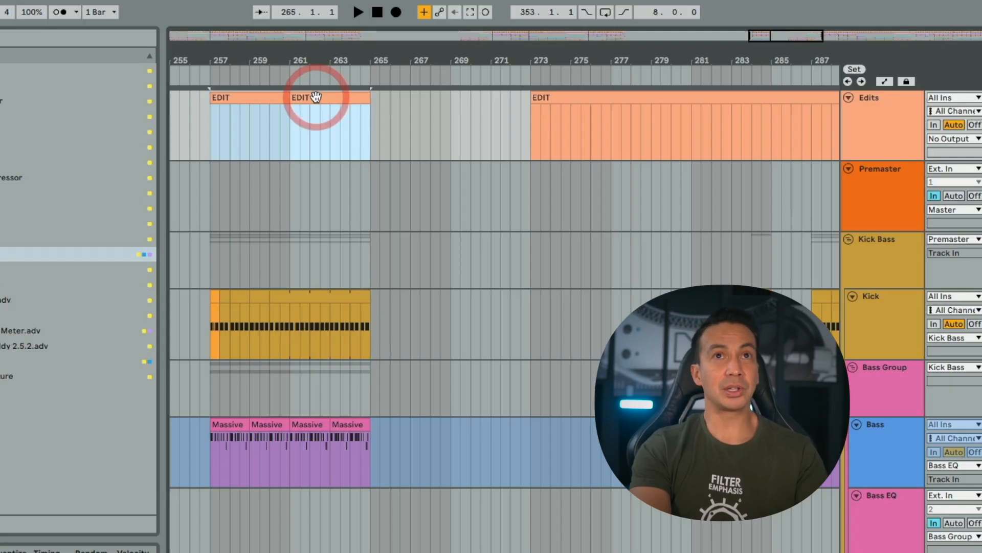
pyautogui.hotkey('ctrl', 'l')
pyautogui.click(294, 67)
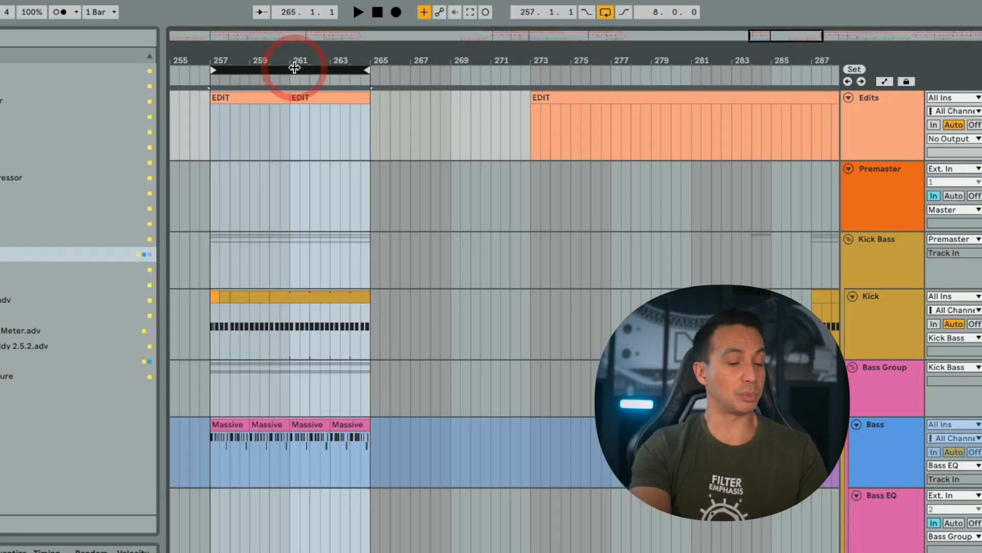
pyautogui.hotkey('ctrl', 'd')
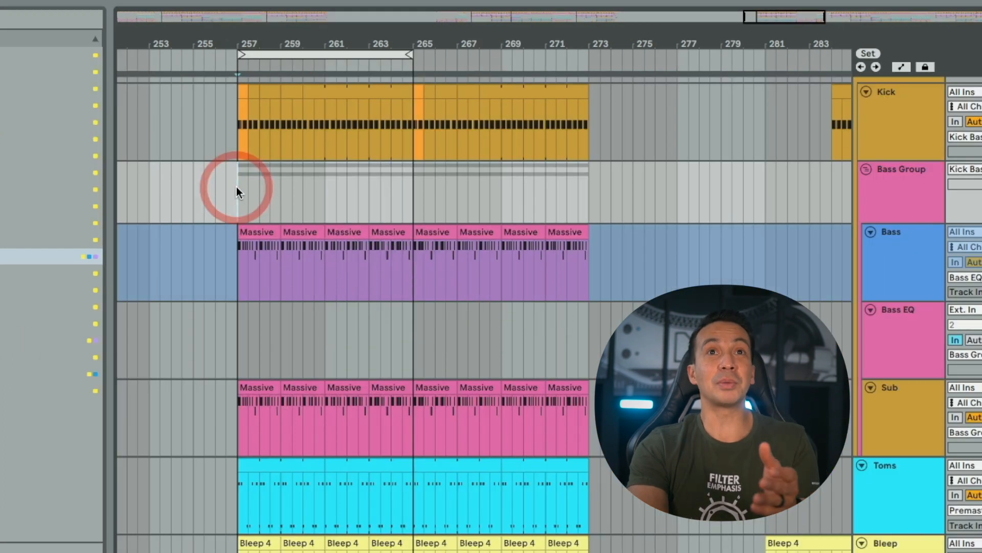
# - Delete the Bass Group parts and deactivate the Bleep clips between bars 257 and 265
pyautogui.moveTo(279, 191); pyautogui.dragTo(410, 191)
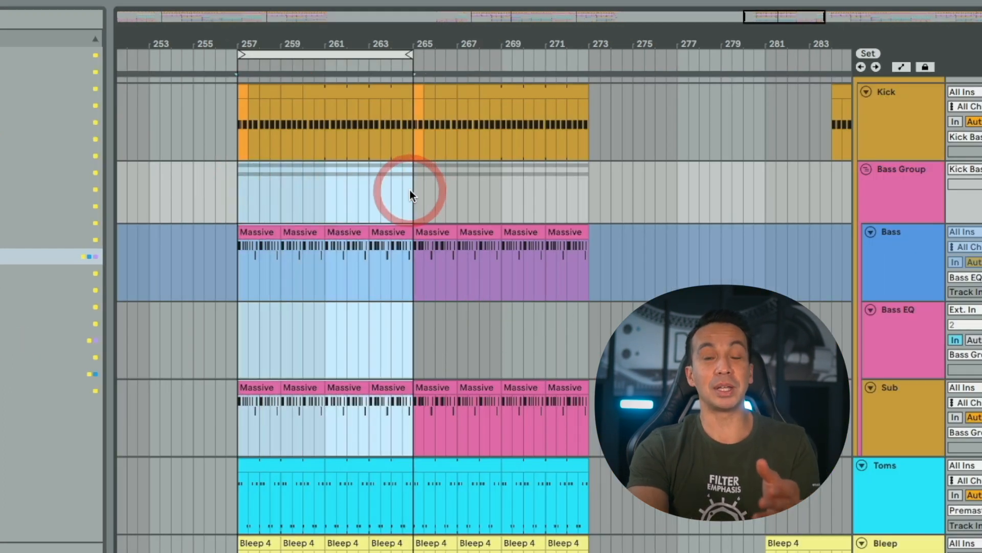
pyautogui.press('Delete')
pyautogui.keyDown('shift'); pyautogui.click(338, 86); pyautogui.keyUp('shift')
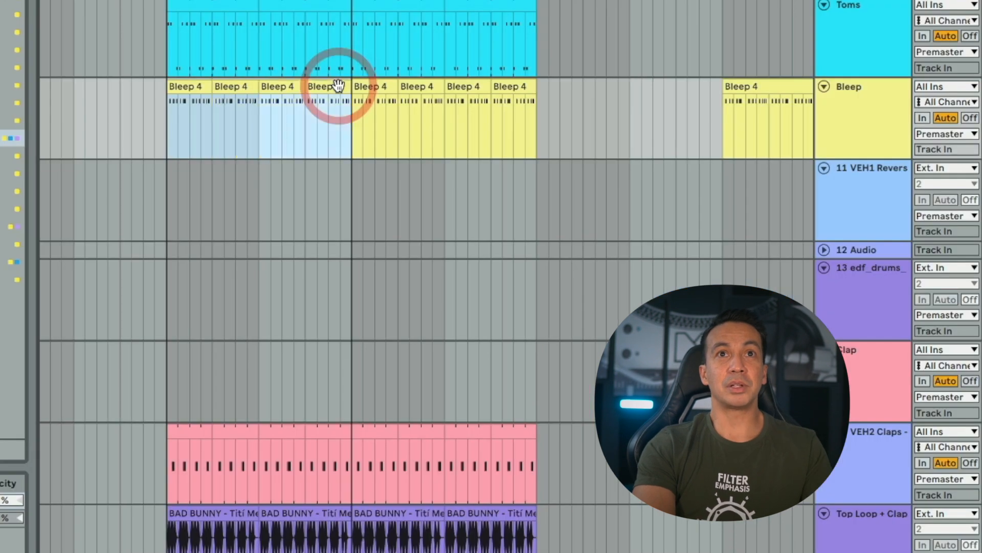
pyautogui.press('0')
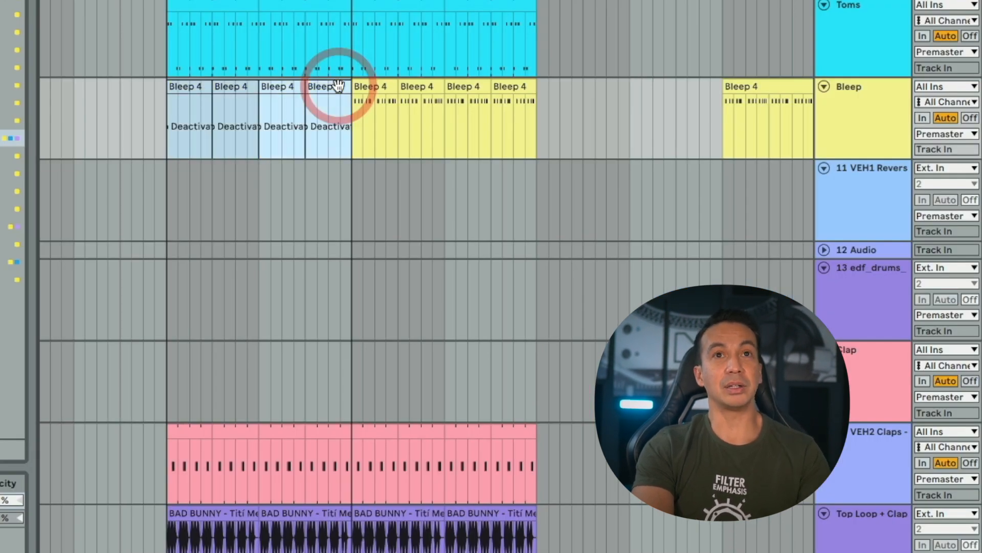
pyautogui.press('0')
pyautogui.press('0')
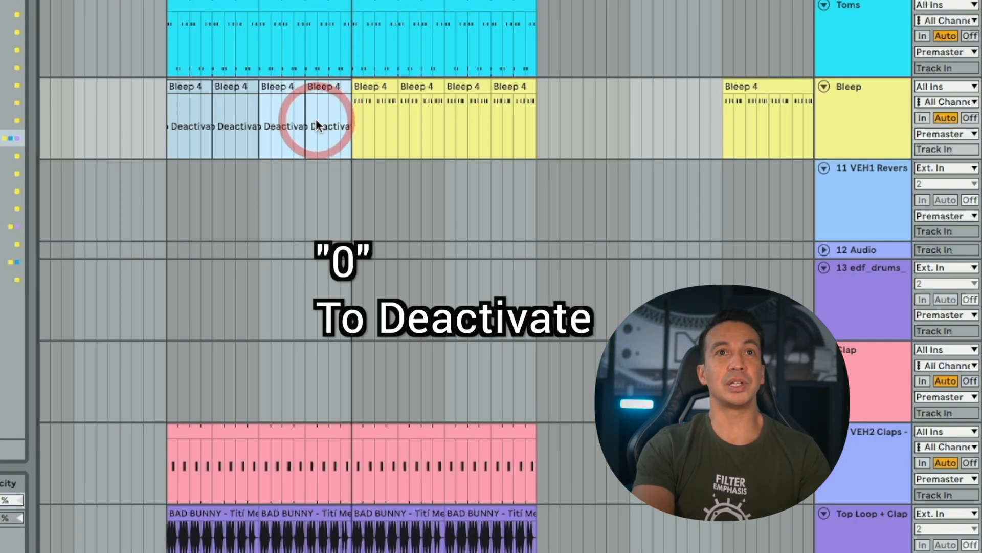
# - Reactivate the two Organ Lead 1 clips between bars 257 and 265 and play the loop
pyautogui.scroll(-8, 315, 118)
pyautogui.scroll(-5, 315, 119)
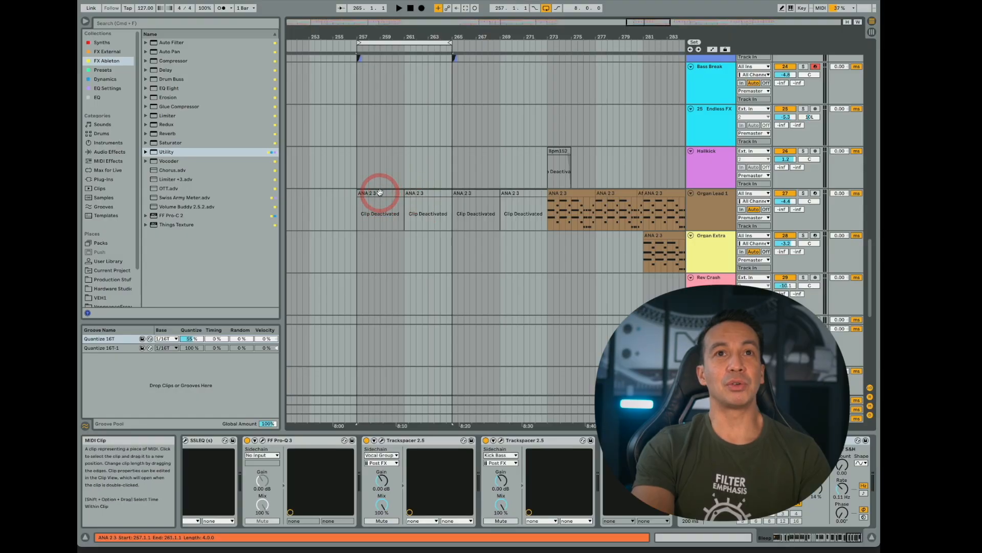
pyautogui.click(381, 189)
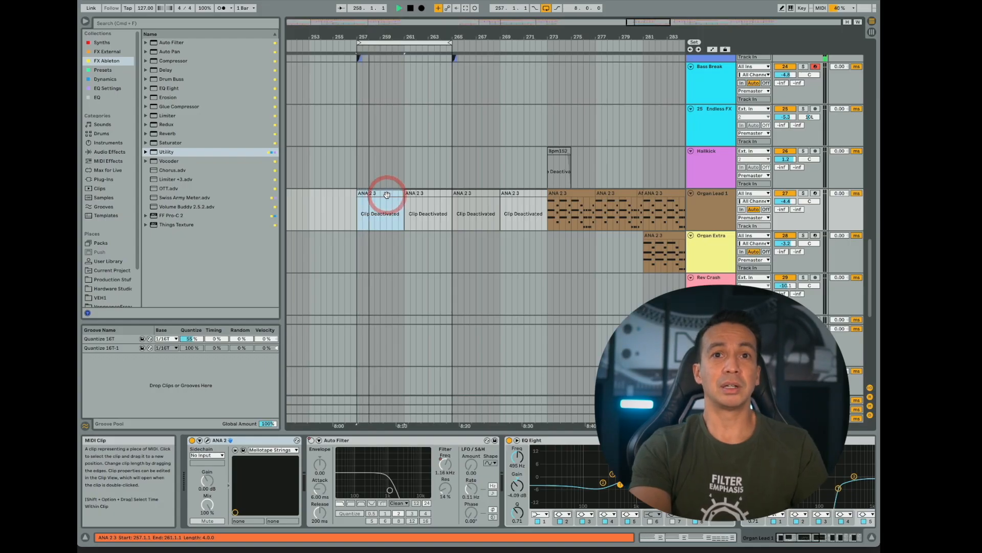
pyautogui.press('space')
pyautogui.press('0')
pyautogui.click(421, 194)
pyautogui.press('0')
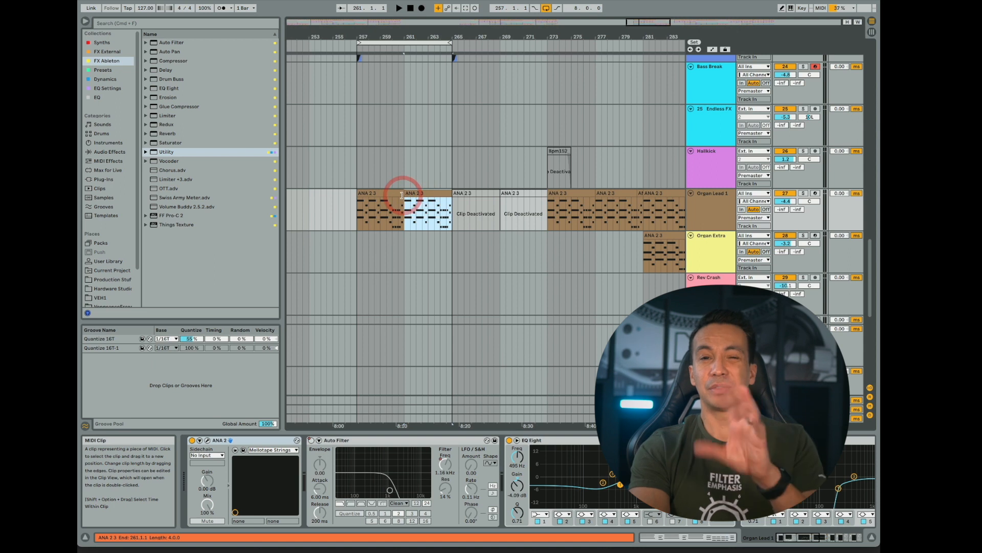
pyautogui.press('space')
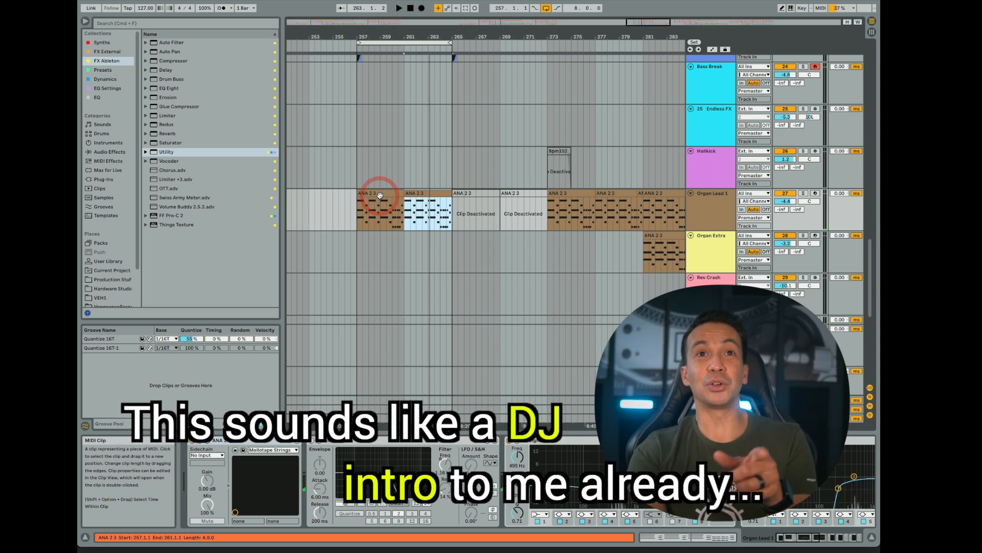
# - Deactivate the Hat, PC Hat Open and Top Loop + Clap clips between bars 257 and 265
pyautogui.scroll(15, 380, 194)
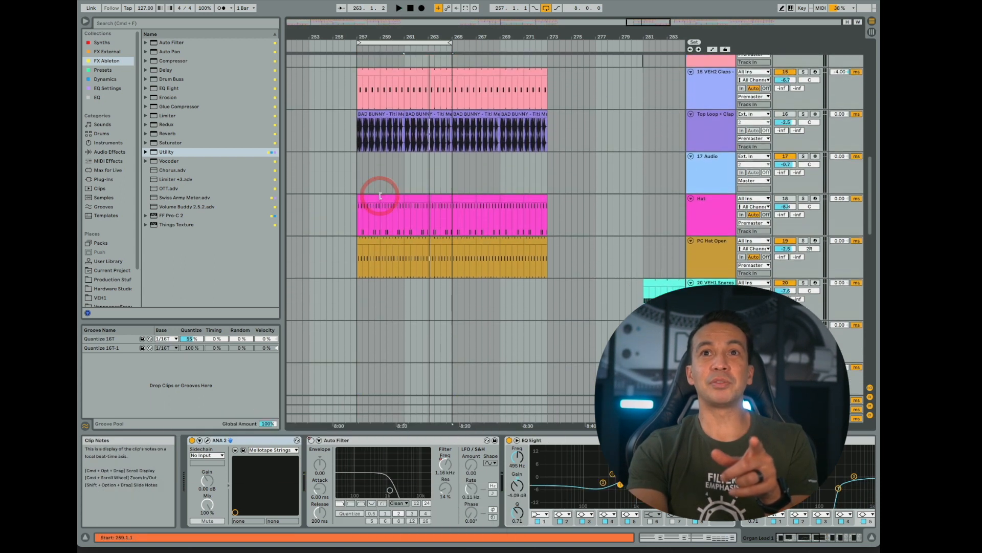
pyautogui.scroll(2, 380, 195)
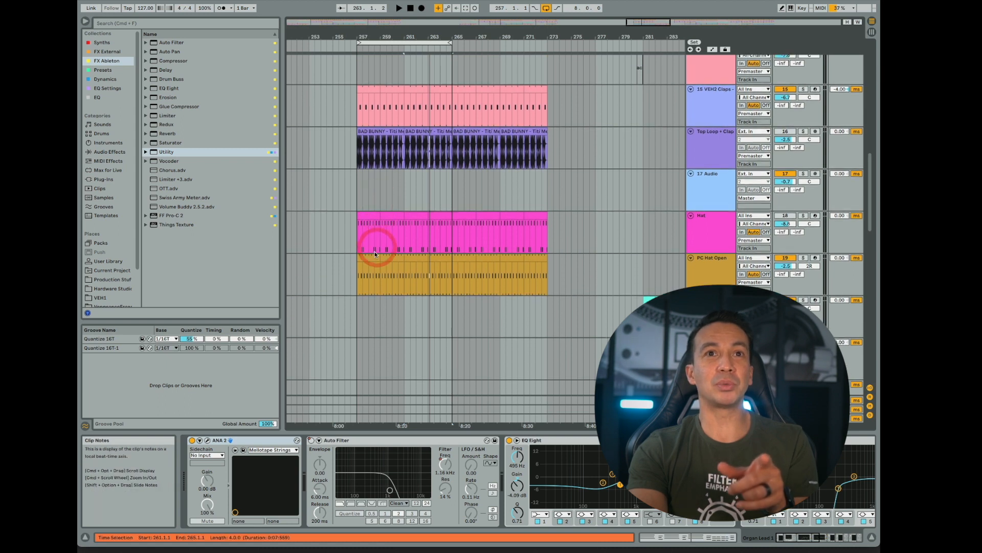
pyautogui.moveTo(369, 256); pyautogui.dragTo(383, 259)
pyautogui.keyDown('shift'); pyautogui.click(436, 257); pyautogui.keyUp('shift')
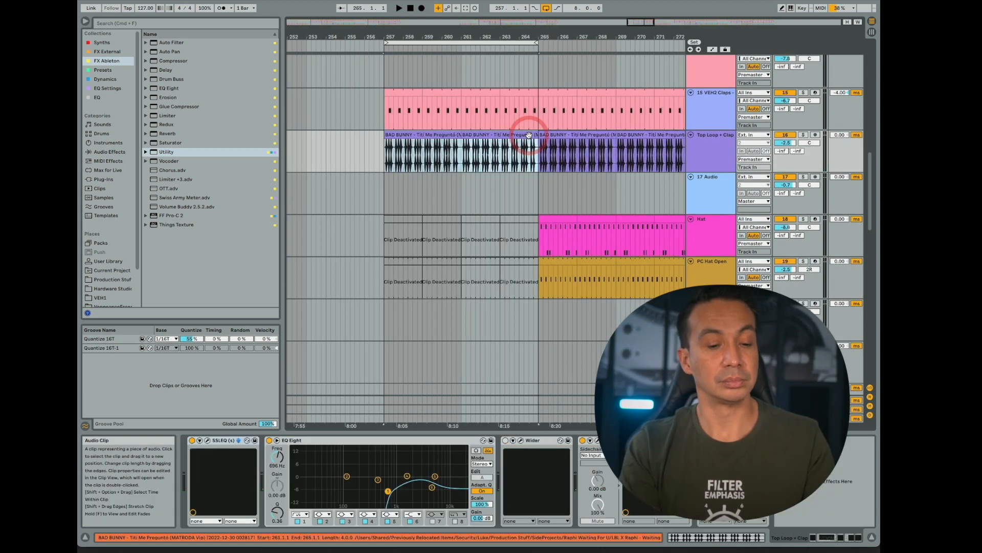
pyautogui.press('0')
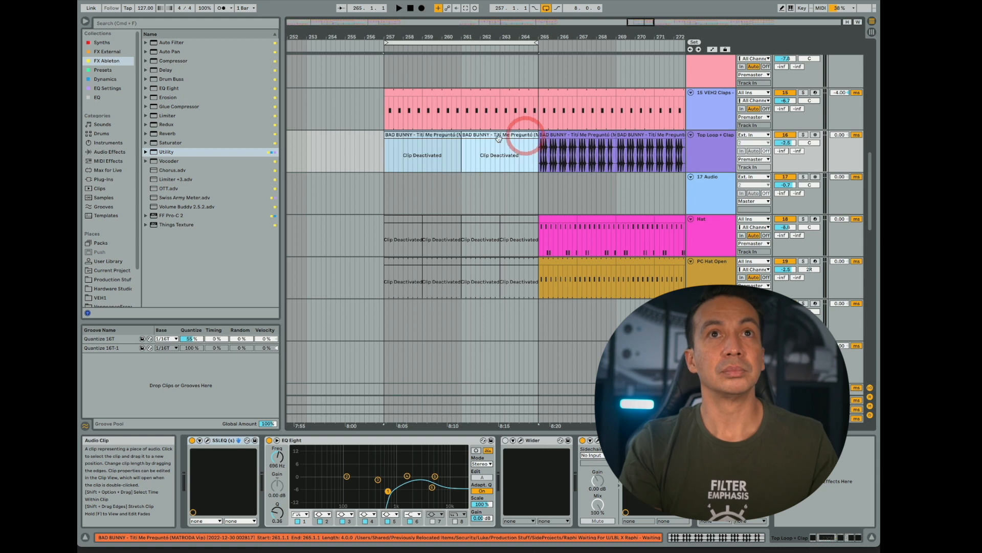
# - Listen from bar 257 and deactivate the Toms clips between bars 257 and 265, checking the remaining tracks during playback
pyautogui.click(383, 153)
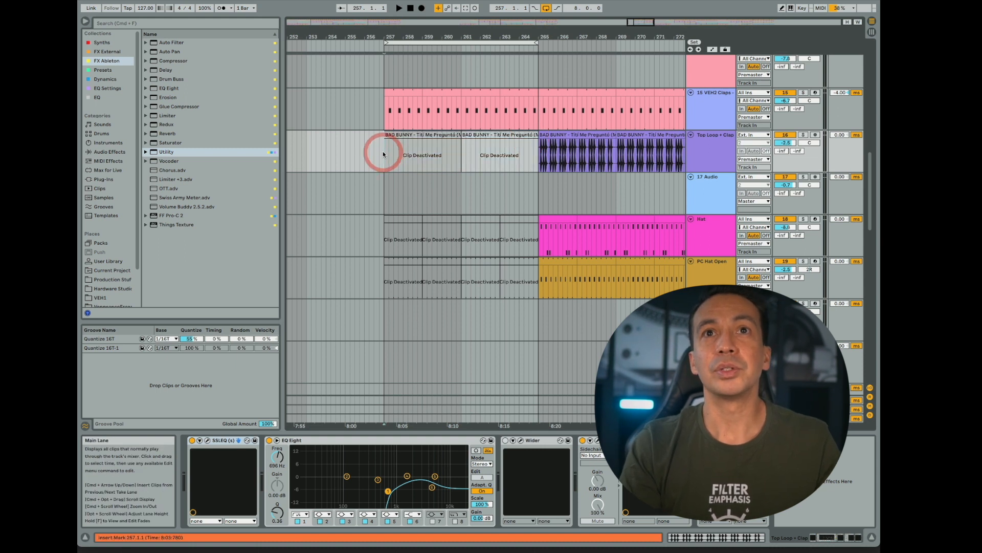
pyautogui.scroll(1, 383, 153)
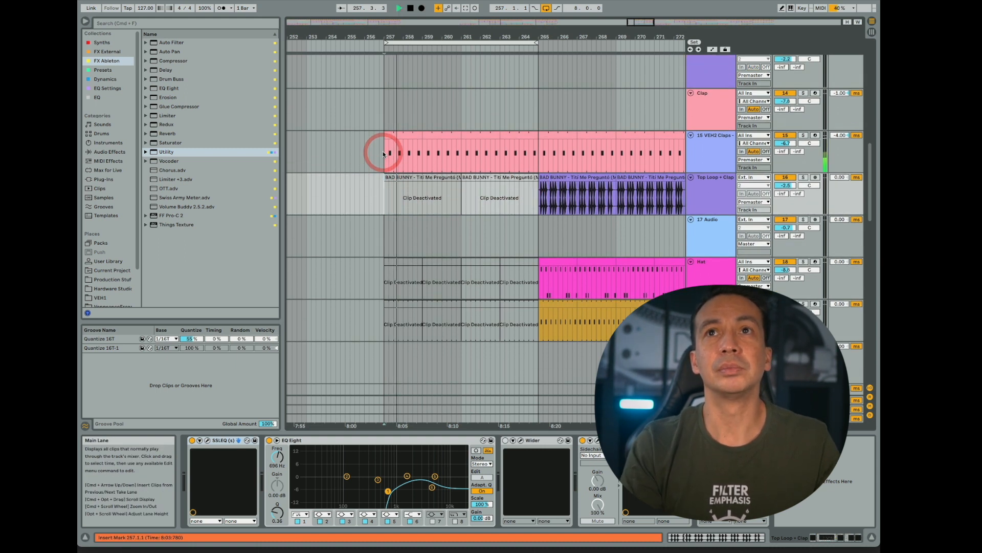
pyautogui.press('space')
pyautogui.scroll(-8, 421, 169)
pyautogui.scroll(5, 420, 170)
pyautogui.scroll(9, 420, 169)
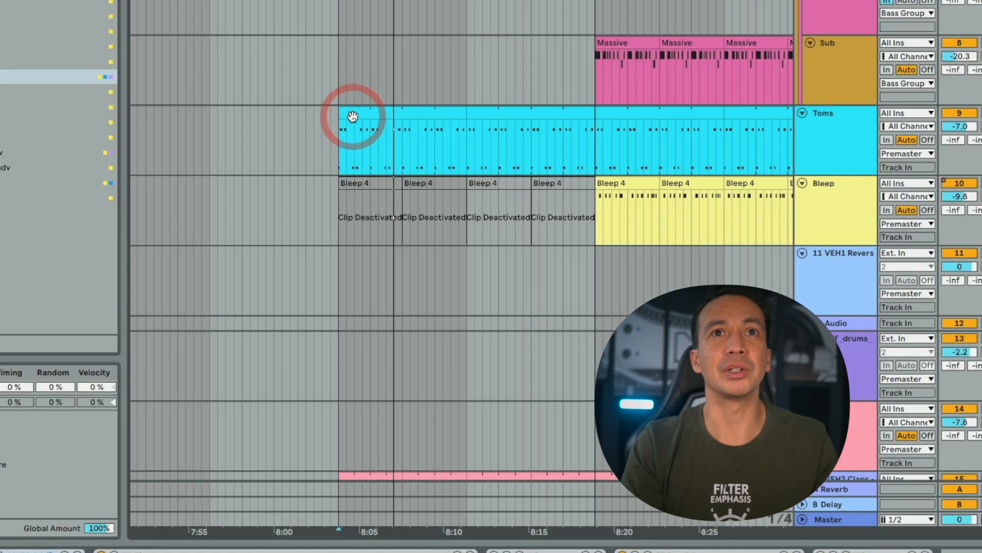
pyautogui.moveTo(353, 117); pyautogui.dragTo(568, 113)
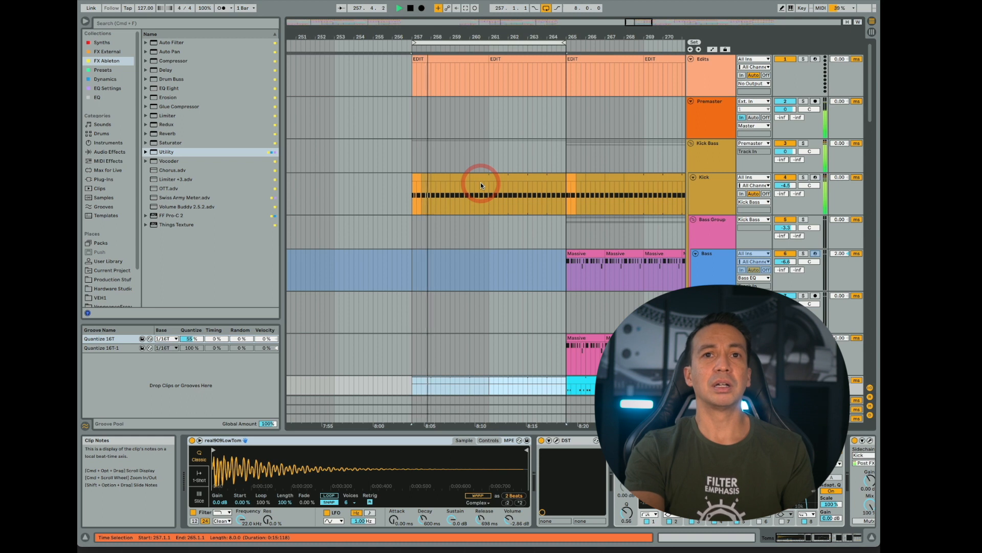
pyautogui.scroll(-10, 480, 182)
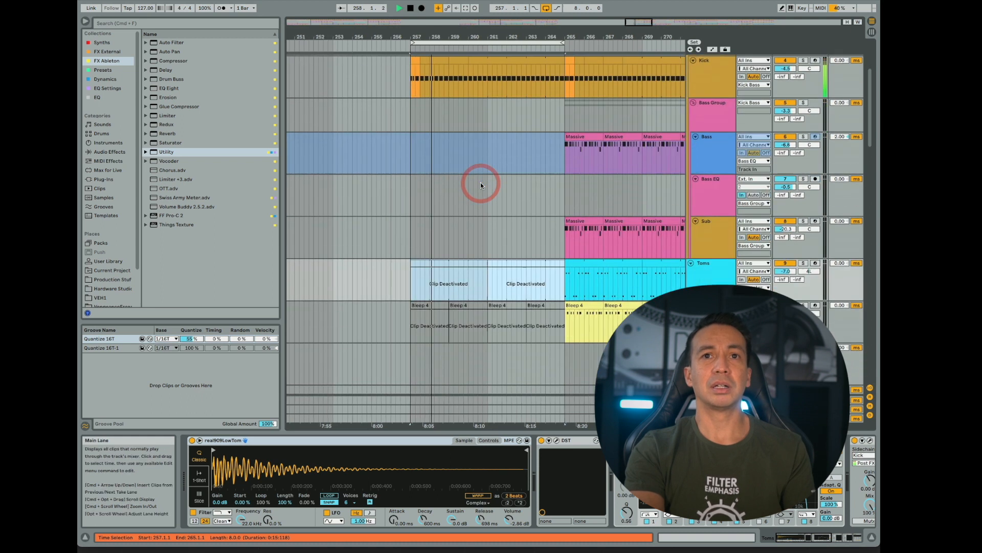
pyautogui.scroll(-8, 480, 182)
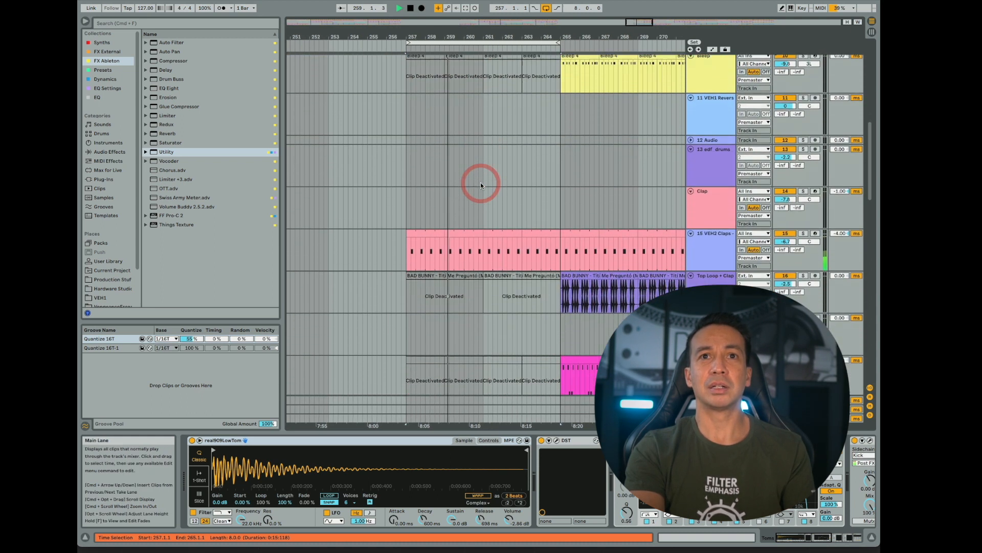
pyautogui.scroll(-12, 481, 182)
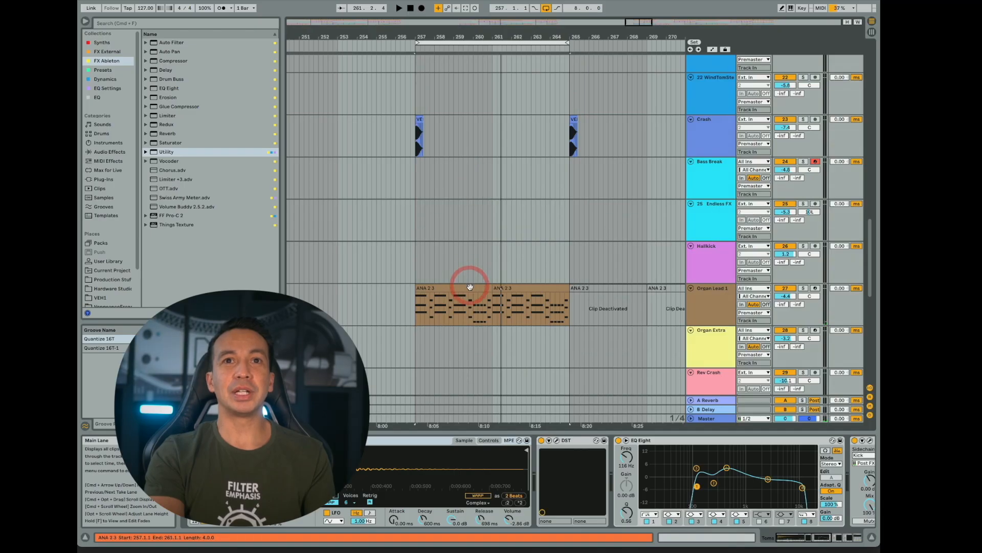
# - Show the Utility Gain automation on Organ Lead 1 and remove the mid-section breakpoints where its first two clips meet
pyautogui.click(470, 286)
pyautogui.hotkey('shift', 'Tab')
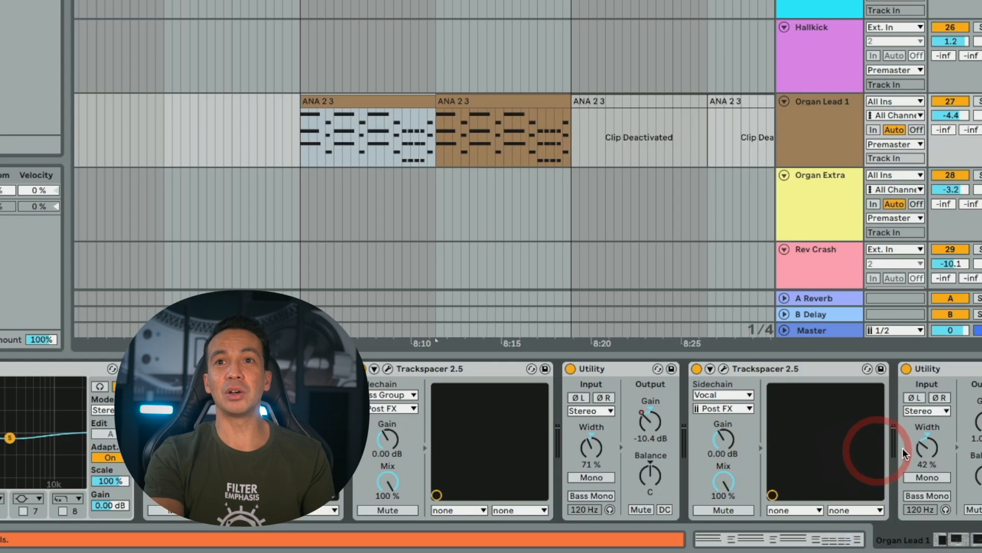
pyautogui.press('a')
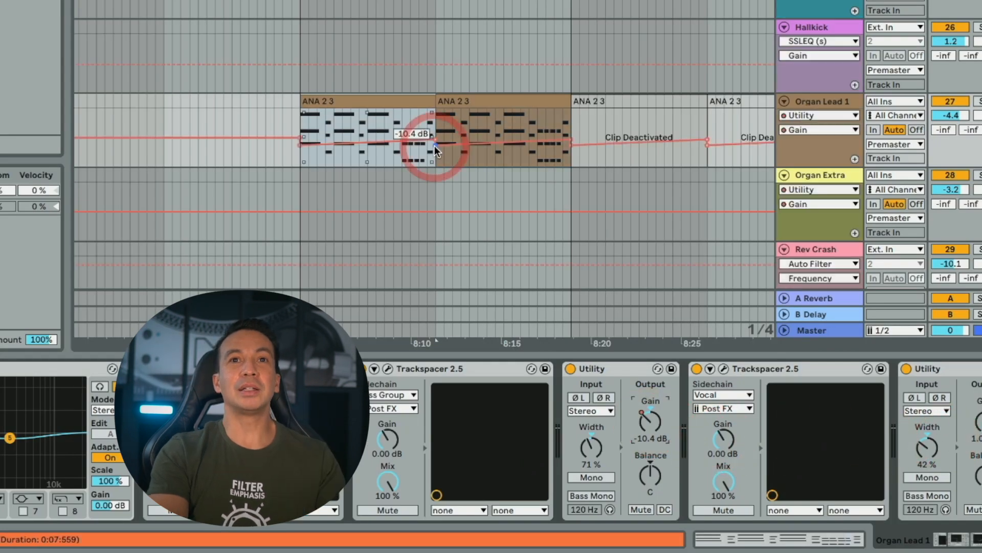
pyautogui.moveTo(435, 145); pyautogui.dragTo(434, 139)
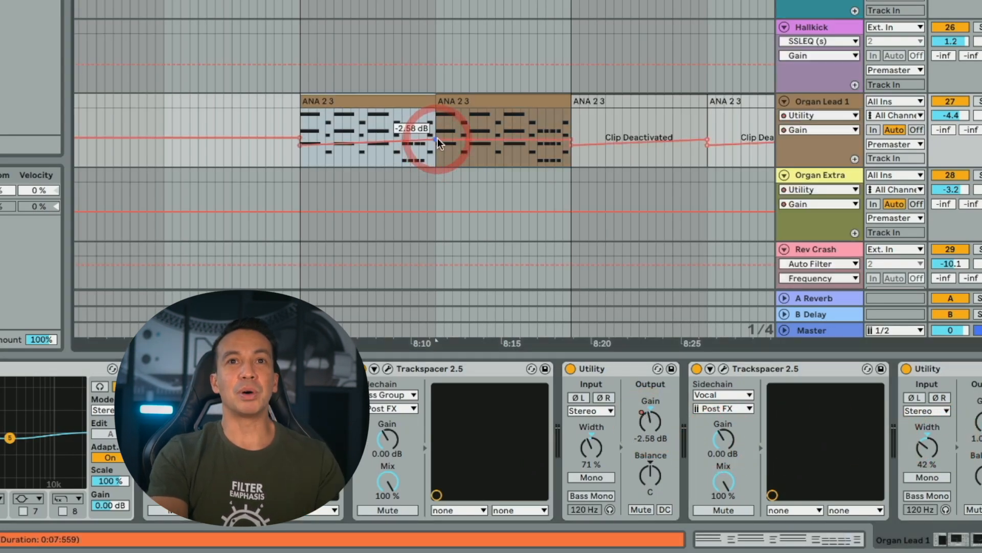
pyautogui.click(436, 140)
# - Lower the Organ Lead 1 Gain at bar 257 to -21.3 dB for one long fade-in to bar 265, and play it
pyautogui.hscroll(4, 614, 161)
pyautogui.hscroll(-5, 613, 162)
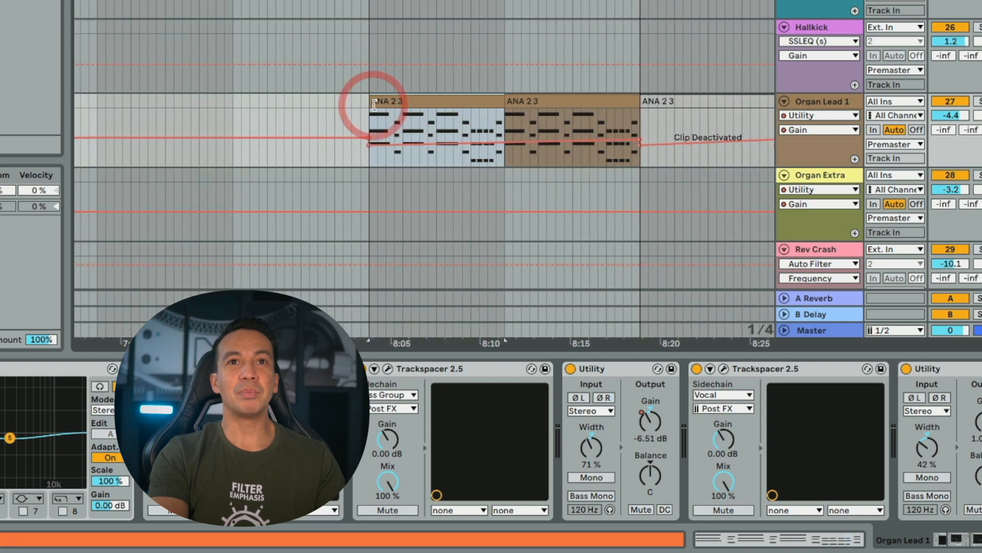
pyautogui.moveTo(367, 146); pyautogui.dragTo(368, 153)
pyautogui.press('space')
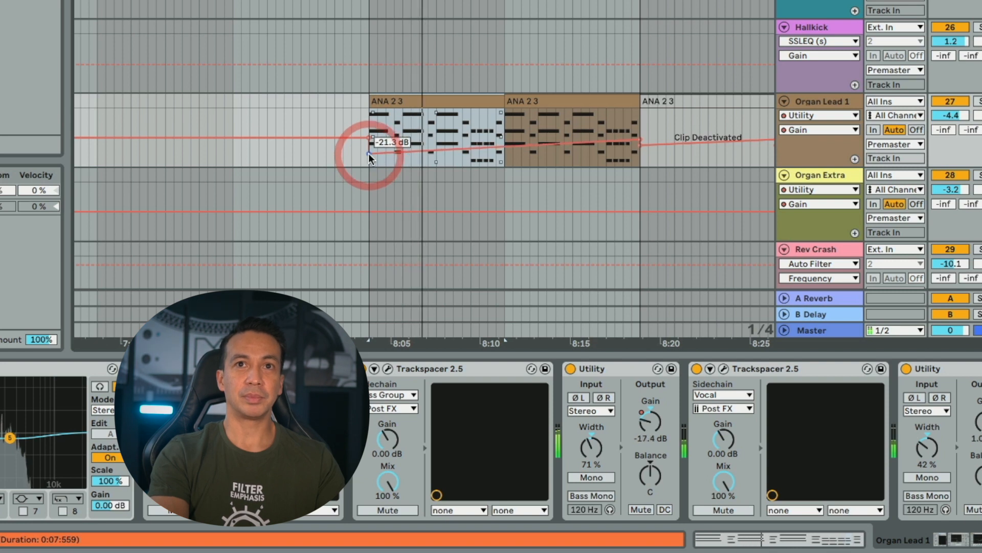
# - Flatten the Organ Lead 1 Gain at -2.58 dB from bar 265 and reactivate its two clips up to bar 273
pyautogui.hscroll(6, 368, 153)
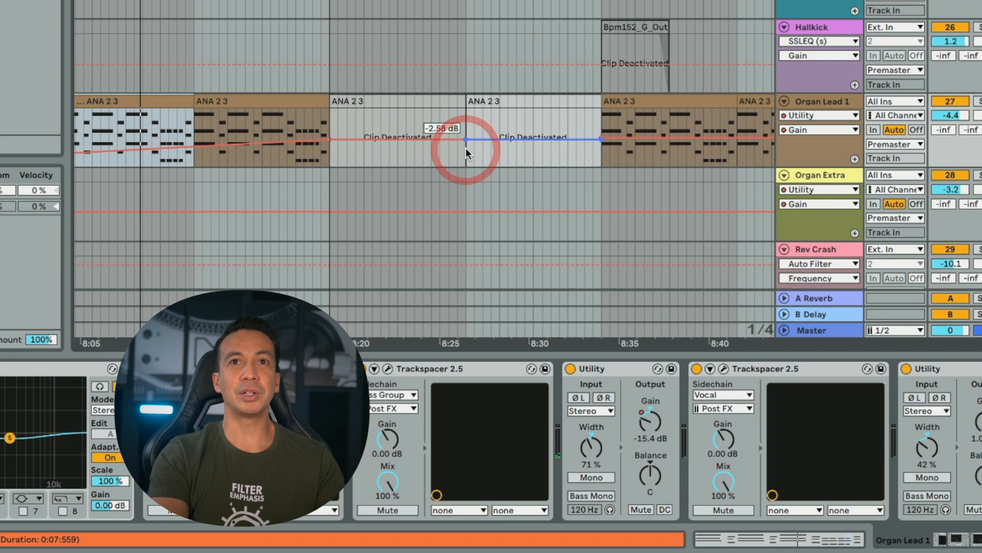
pyautogui.click(411, 104)
pyautogui.press('0')
pyautogui.click(516, 99)
pyautogui.press('0')
pyautogui.hscroll(-2, 437, 197)
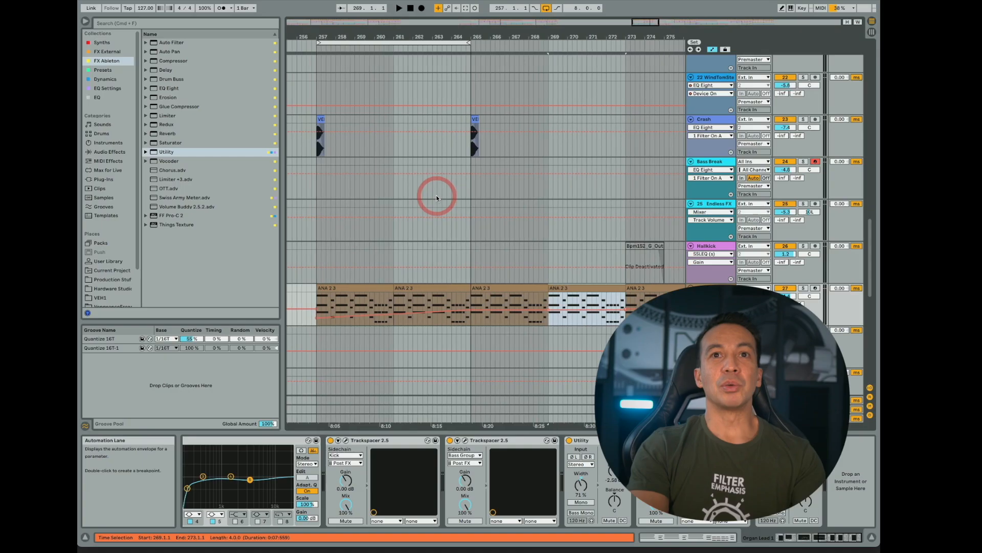
pyautogui.hscroll(3, 499, 296)
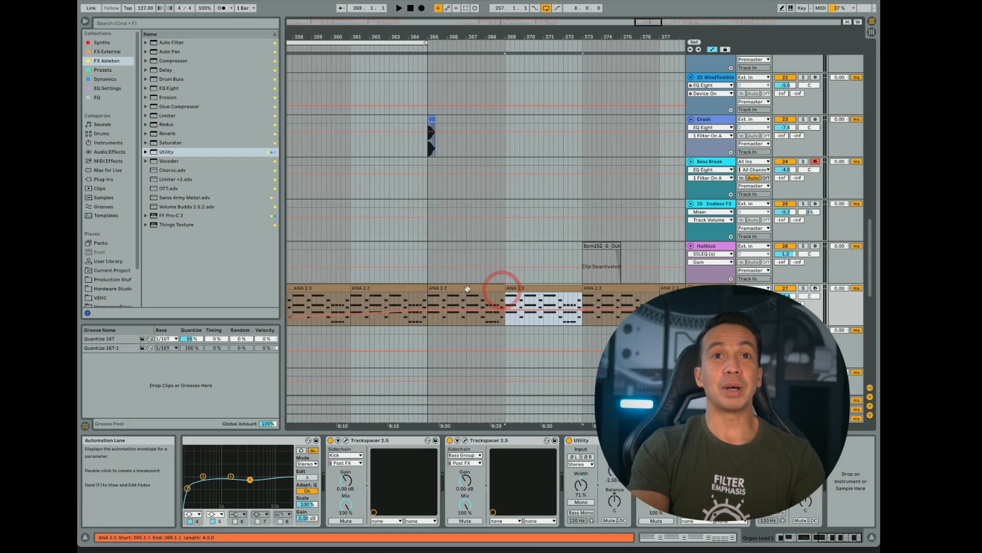
# - Move the loop to bars 265–273 and review the tracks playing in that range
pyautogui.scroll(10, 526, 265)
pyautogui.moveTo(374, 42); pyautogui.dragTo(528, 40)
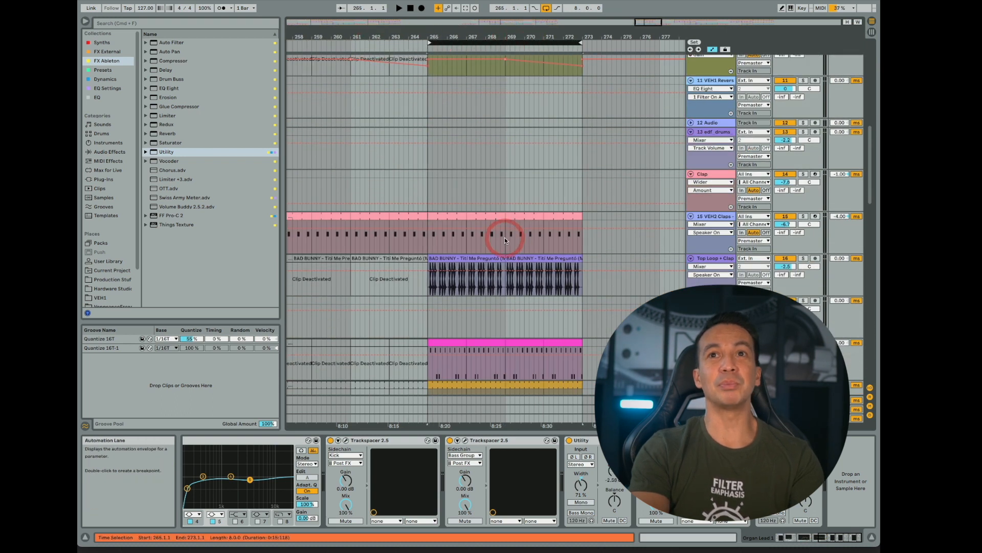
pyautogui.scroll(-3, 504, 237)
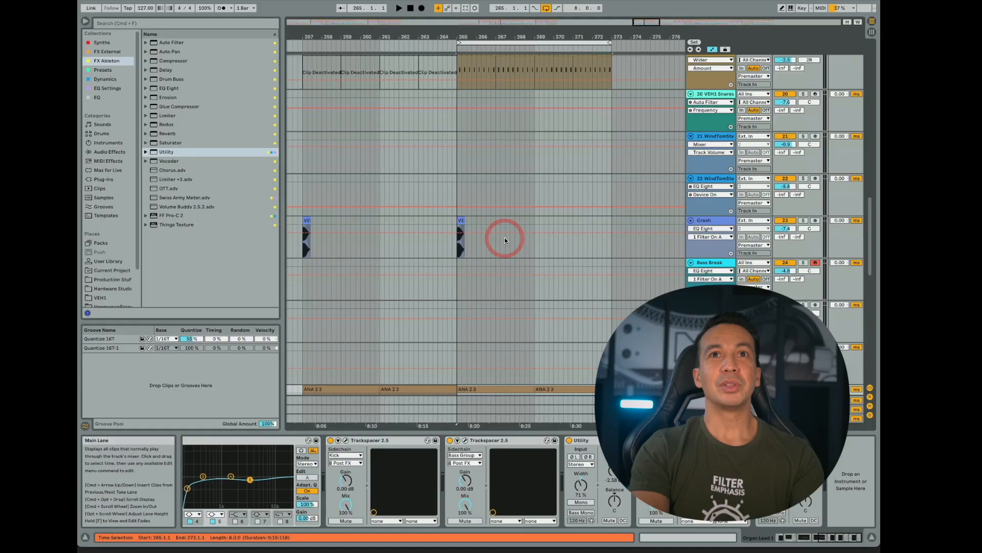
pyautogui.scroll(-5, 505, 237)
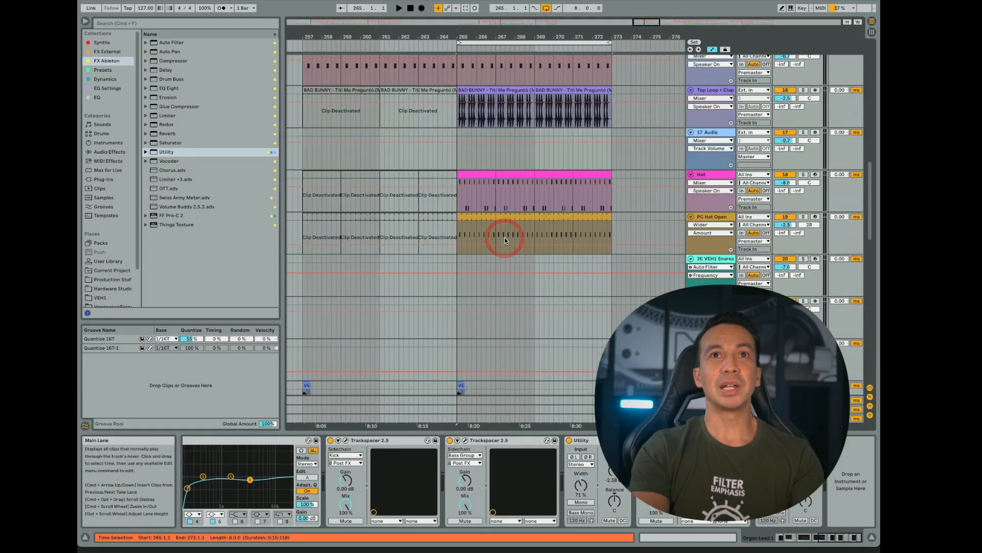
pyautogui.scroll(5, 505, 238)
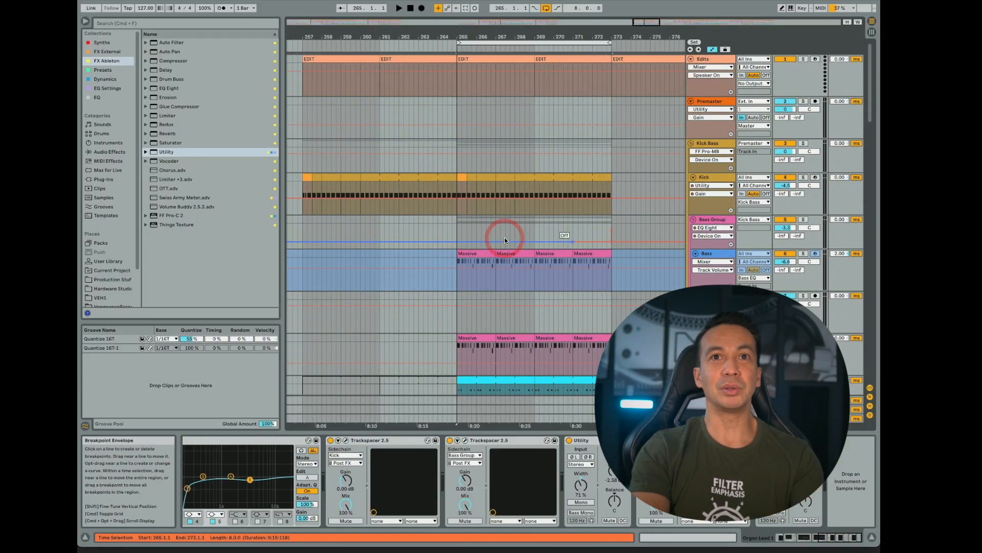
# - Deactivate the Bass, Sub and Toms clips between bars 265 and 273
pyautogui.click(517, 295)
pyautogui.scroll(-6, 521, 296)
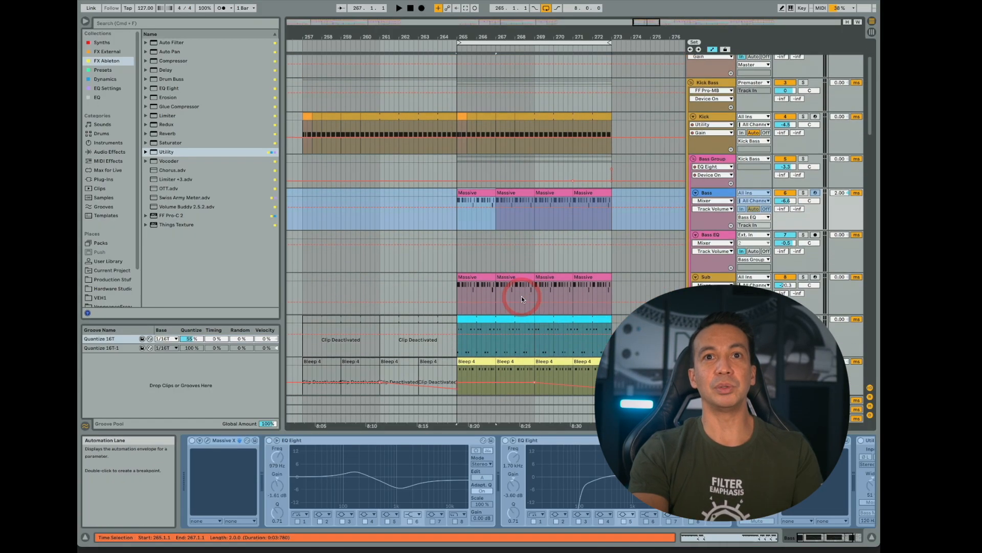
pyautogui.keyDown('shift'); pyautogui.click(588, 217); pyautogui.keyUp('shift')
pyautogui.press('0')
# - Show the Utility Gain automation on Bleep and stretch its rise from bar 265 so it reaches 0 dB at bar 273
pyautogui.click(482, 246)
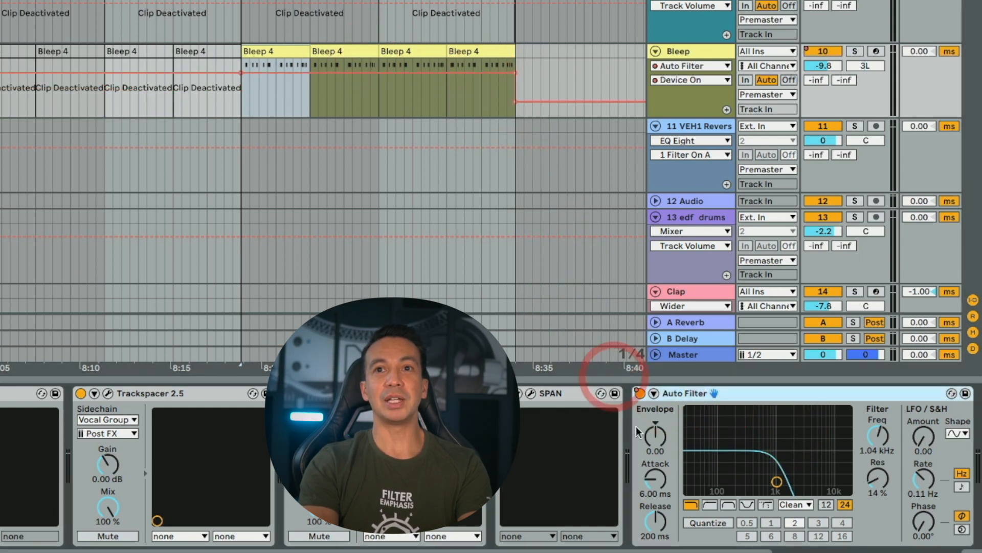
pyautogui.hscroll(2, 664, 431)
pyautogui.hscroll(-8, 664, 432)
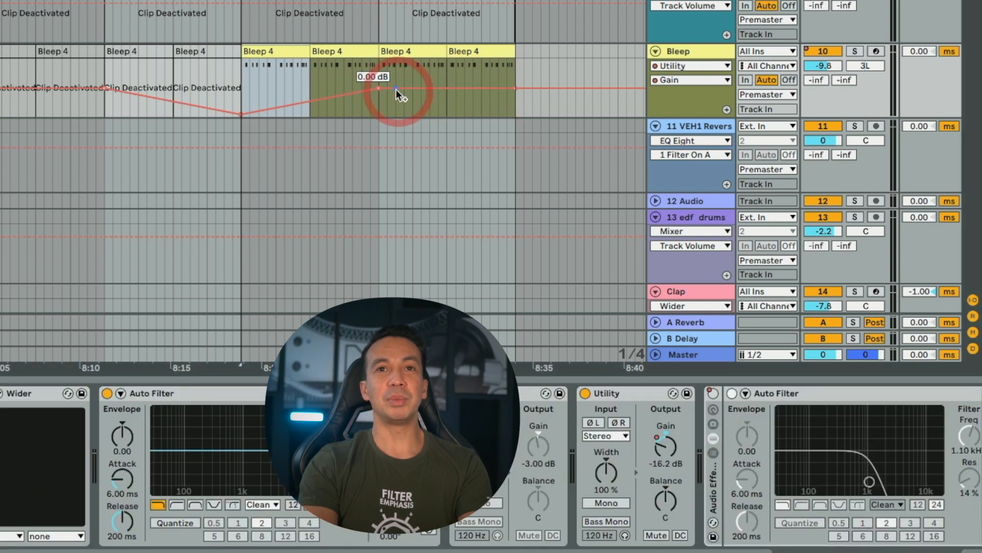
pyautogui.moveTo(396, 90); pyautogui.dragTo(510, 89)
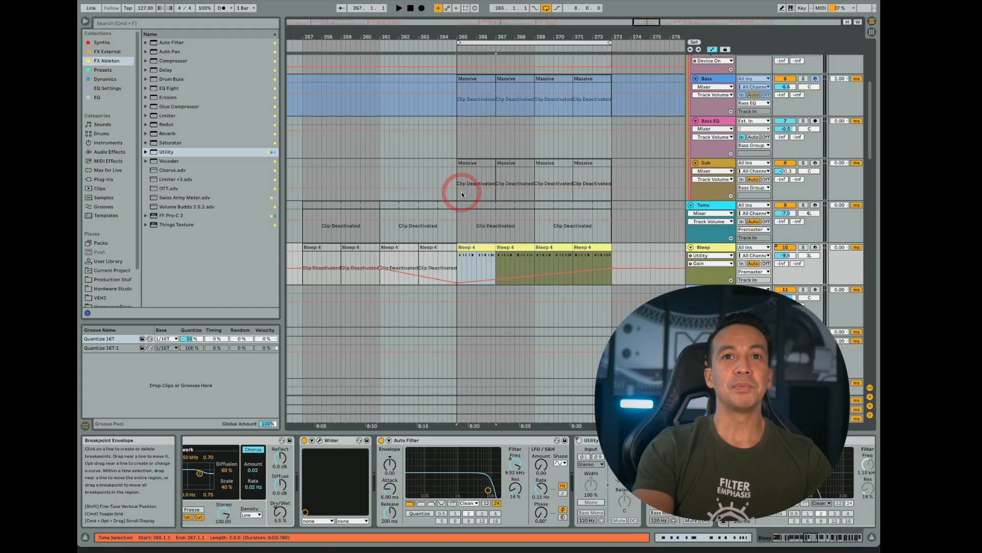
# - Deactivate the Top Loop + Clap and Hat clips between bars 265 and 273, and listen to the thinned-out section
pyautogui.scroll(-10, 461, 192)
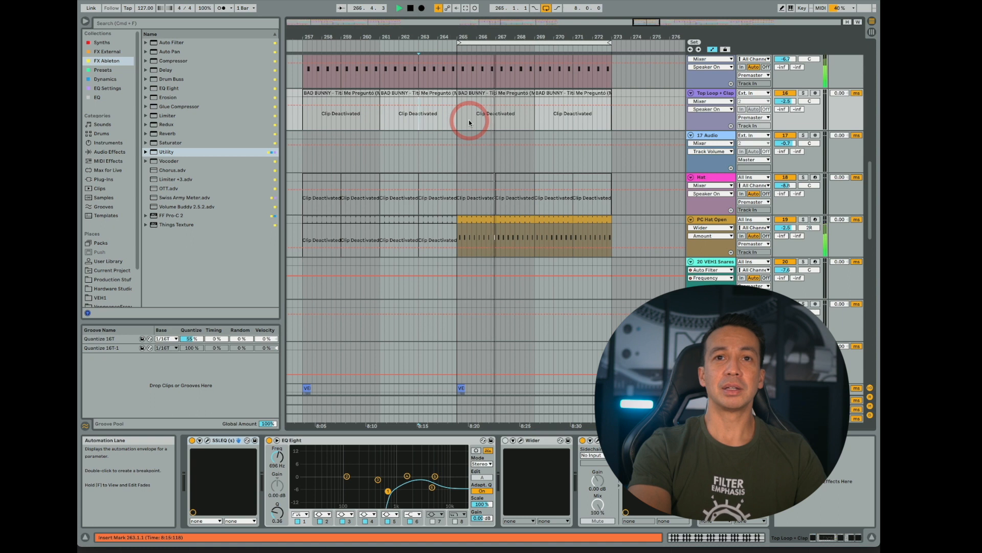
pyautogui.scroll(-10, 469, 123)
pyautogui.scroll(20, 468, 118)
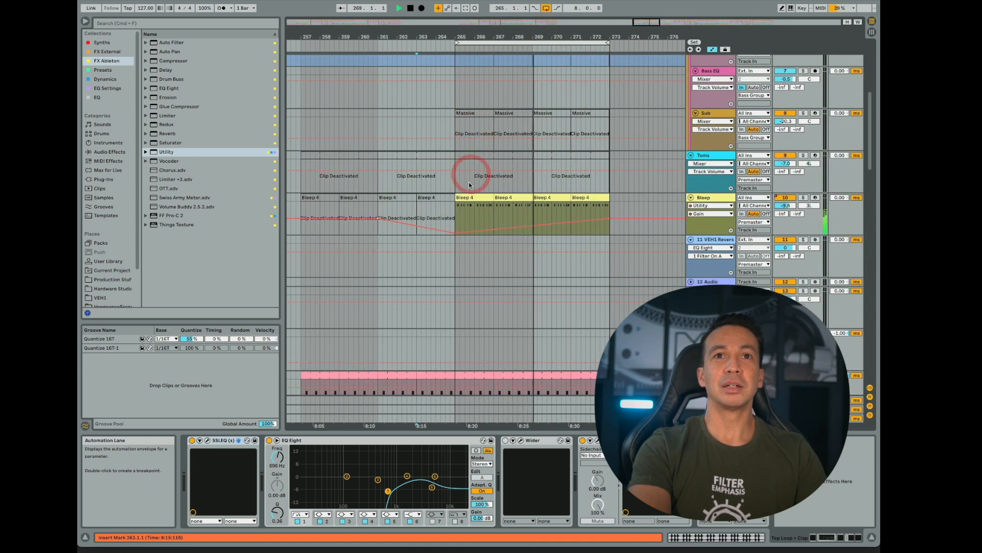
pyautogui.click(472, 143)
pyautogui.scroll(-13, 508, 211)
pyautogui.scroll(10, 507, 210)
pyautogui.scroll(3, 508, 211)
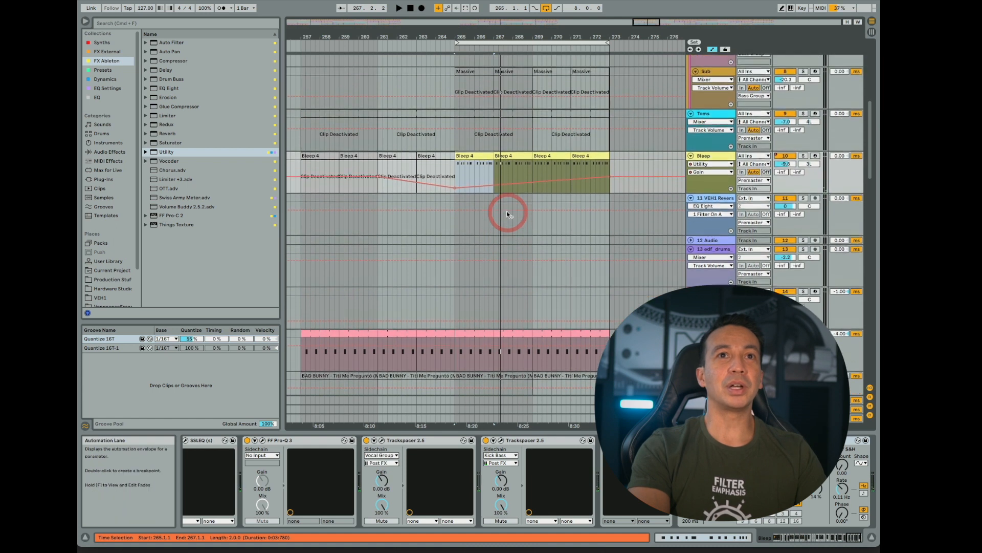
# - Reactivate the Bleep 4 clips between bars 257 and 265
pyautogui.hscroll(-5, 470, 208)
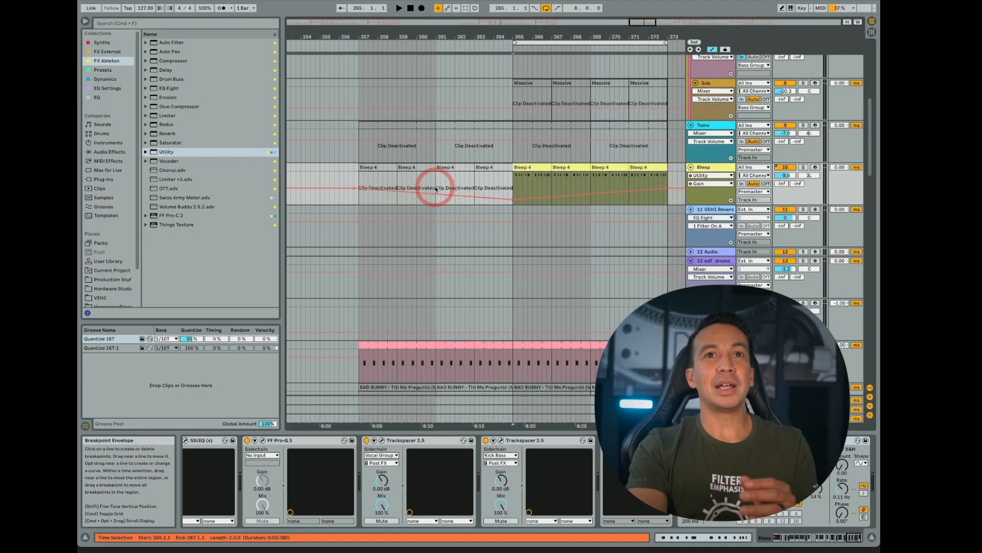
pyautogui.click(373, 166)
pyautogui.press('0')
pyautogui.click(410, 166)
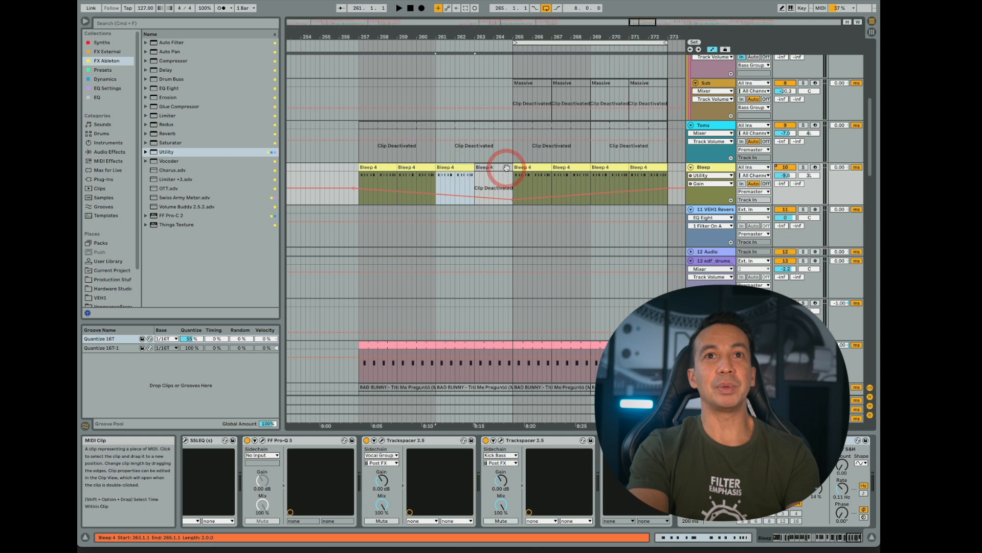
# - Lower the Bleep Gain at bar 257 and remove the breakpoint at bar 265 for one long fade-in to bar 273
pyautogui.click(364, 188)
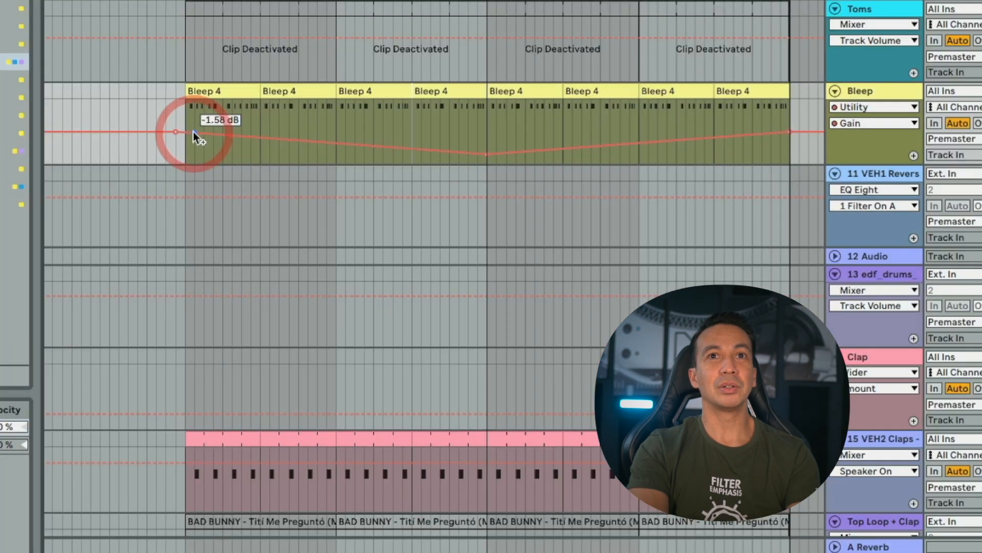
pyautogui.moveTo(194, 134); pyautogui.dragTo(186, 153)
pyautogui.click(494, 152)
pyautogui.click(488, 153)
pyautogui.scroll(-10, 496, 154)
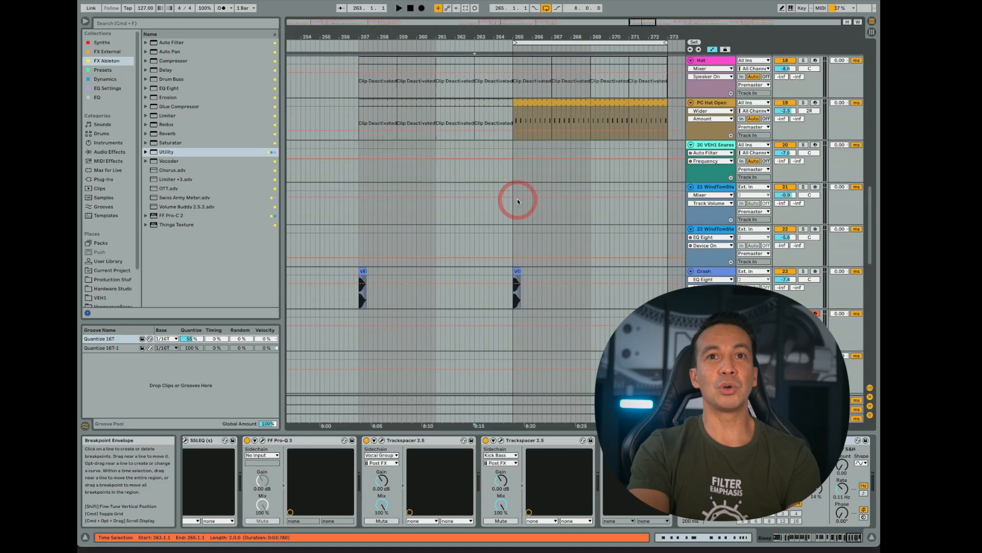
# - Deactivate the two Organ Lead 1 clips between bars 257 and 265
pyautogui.scroll(-8, 517, 199)
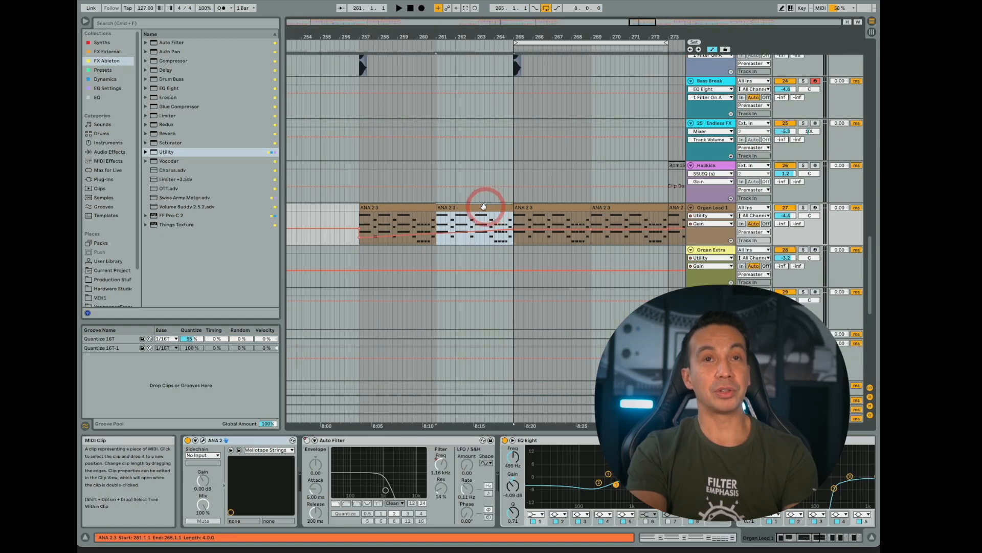
pyautogui.press('0')
pyautogui.click(417, 208)
pyautogui.press('0')
# - Reshape the Organ Lead 1 Gain automation so the fade-in keeps rising past bar 265, and play it back
pyautogui.moveTo(518, 210); pyautogui.dragTo(438, 236)
pyautogui.click(450, 207)
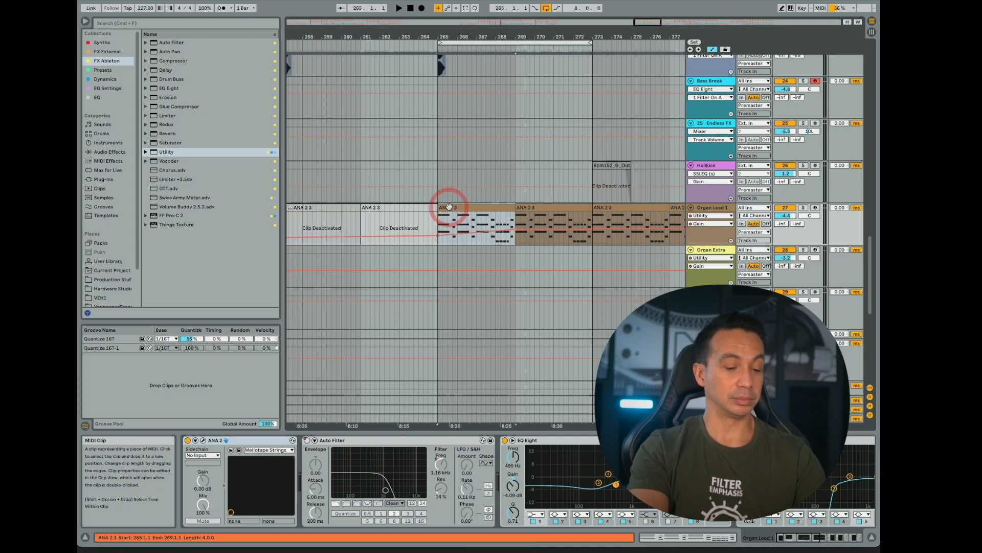
pyautogui.press('space')
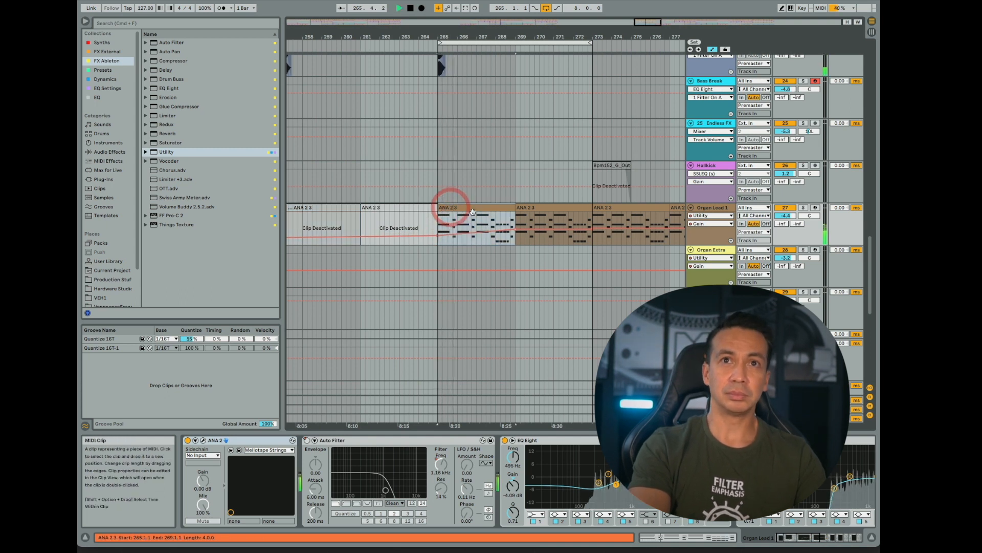
pyautogui.moveTo(517, 231); pyautogui.dragTo(504, 226)
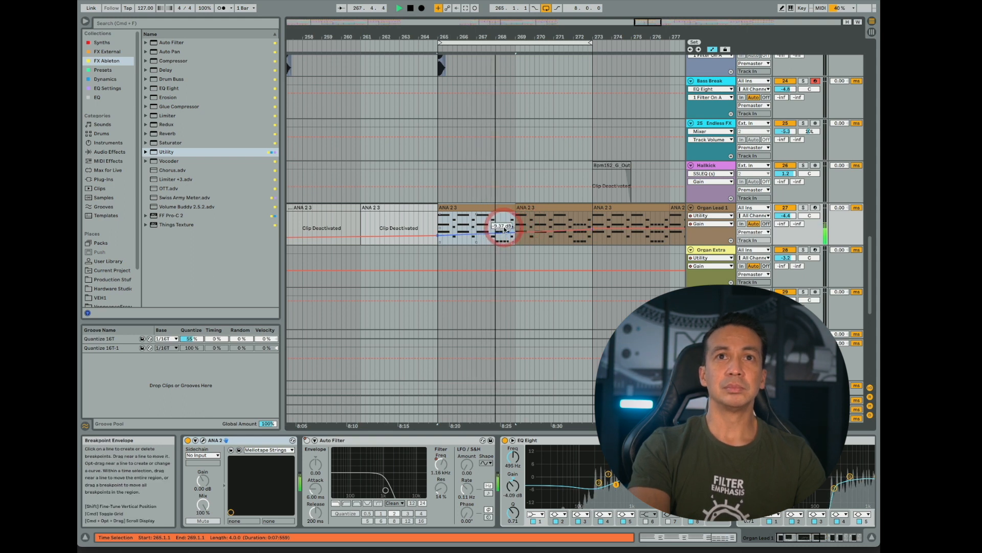
# - Reactivate the Hat clips between bars 269 and 273 and listen through to the transition at bar 273
pyautogui.scroll(12, 504, 226)
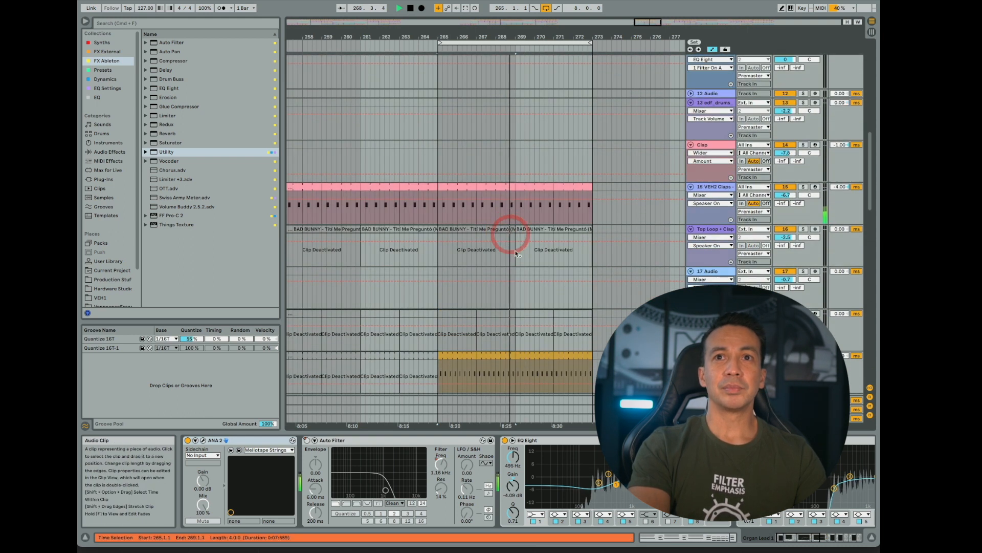
pyautogui.click(534, 313)
pyautogui.click(564, 314)
pyautogui.press('0')
pyautogui.click(528, 313)
pyautogui.press('space')
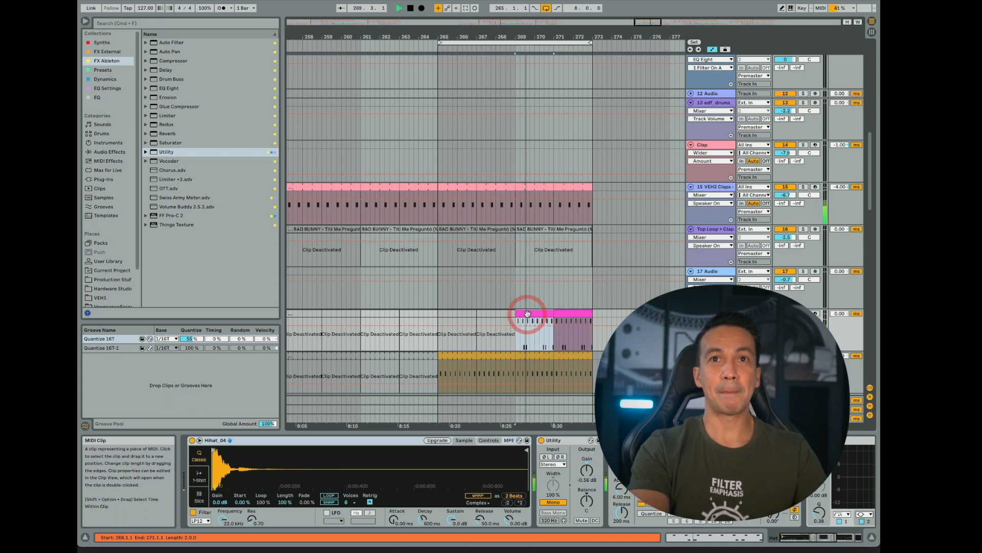
pyautogui.scroll(-11, 527, 313)
pyautogui.scroll(-5, 528, 315)
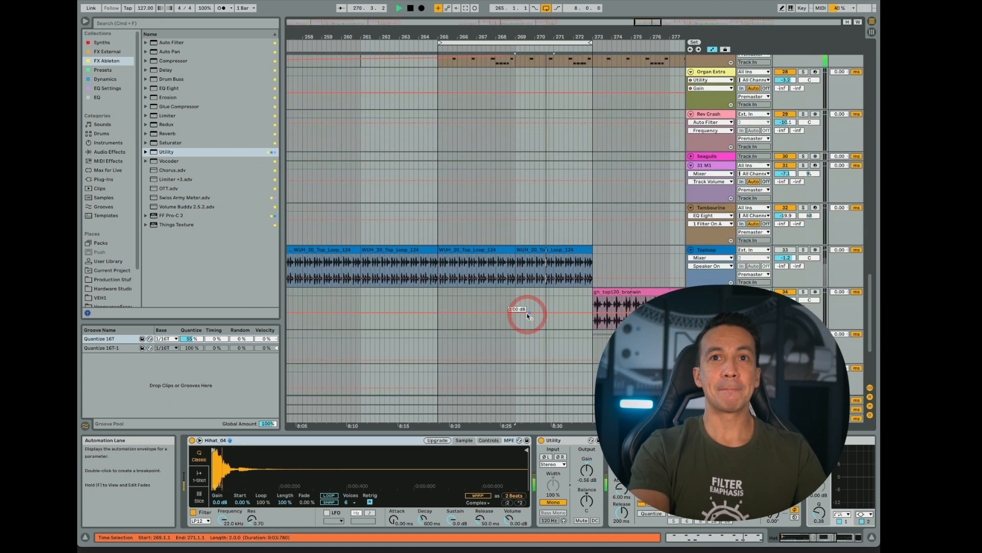
pyautogui.hscroll(-5, 527, 316)
pyautogui.hscroll(8, 528, 316)
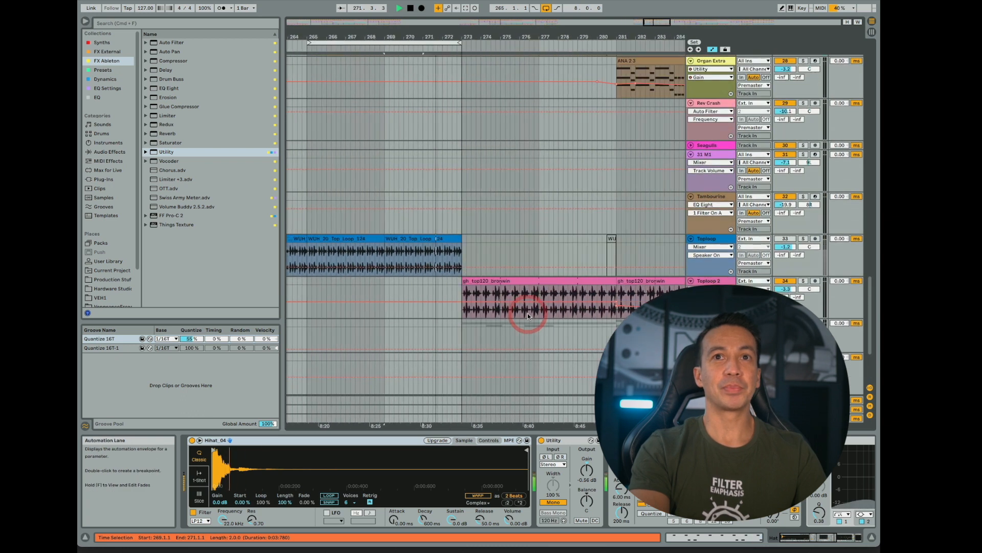
pyautogui.scroll(5, 528, 316)
pyautogui.scroll(8, 527, 312)
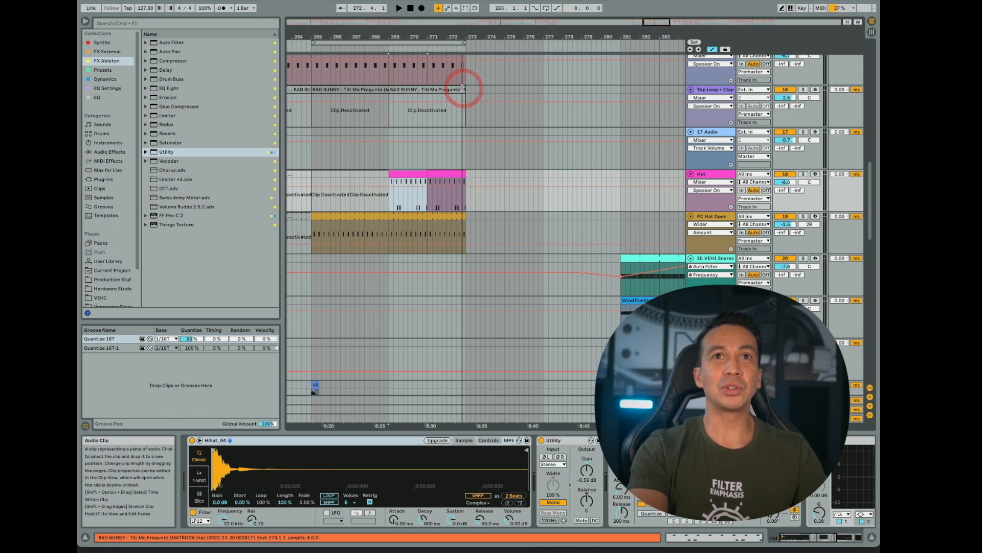
# - Find and copy the VEH1 Reverse and edf_drums fill clips that lead into bar 361
pyautogui.hscroll(20, 439, 276)
pyautogui.scroll(-3, 439, 276)
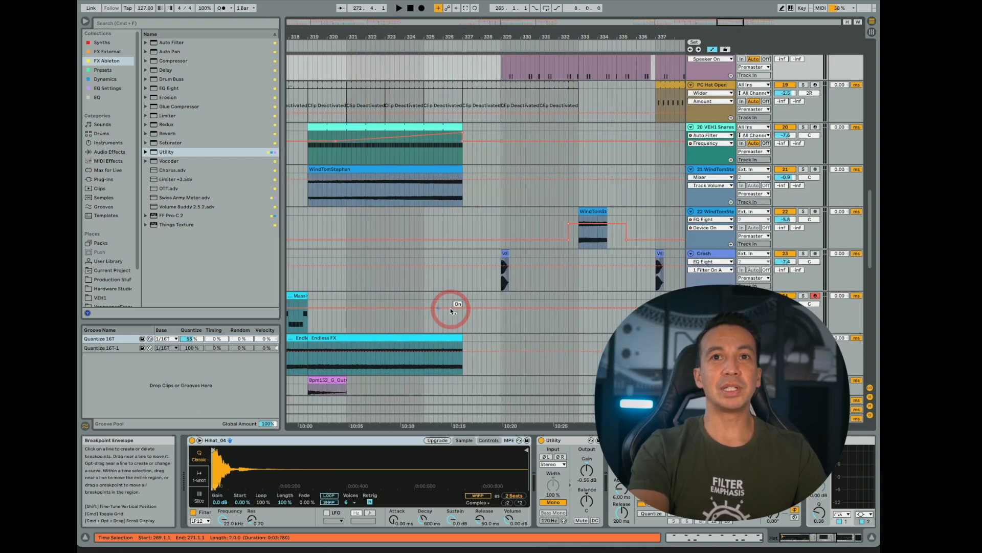
pyautogui.scroll(-10, 450, 309)
pyautogui.hscroll(20, 451, 309)
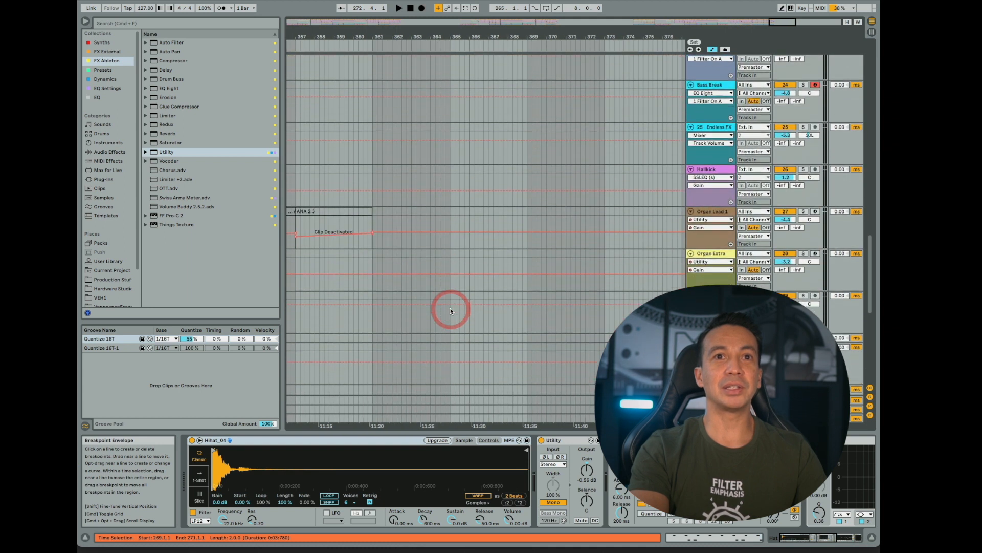
pyautogui.scroll(20, 450, 308)
pyautogui.hscroll(-8, 451, 308)
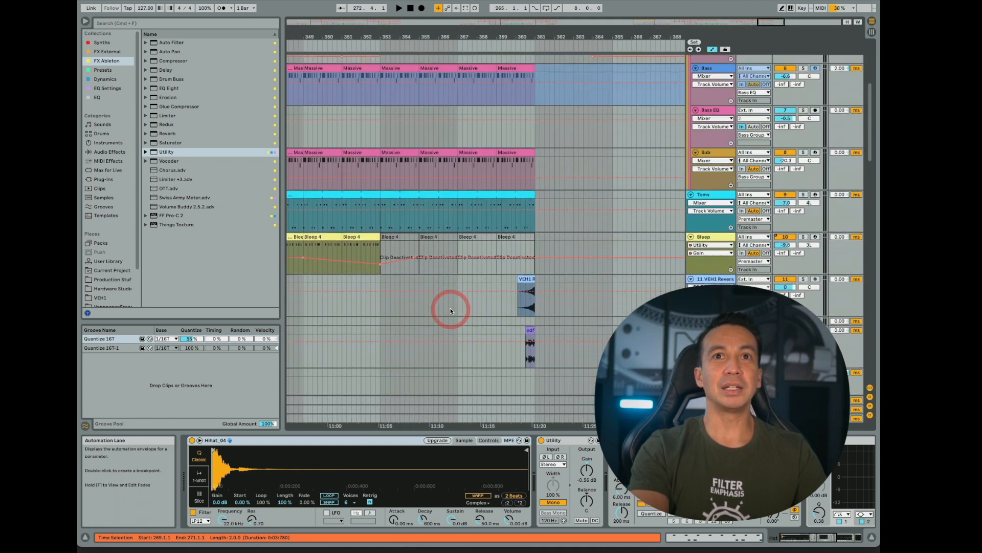
pyautogui.scroll(-3, 464, 320)
pyautogui.click(530, 296)
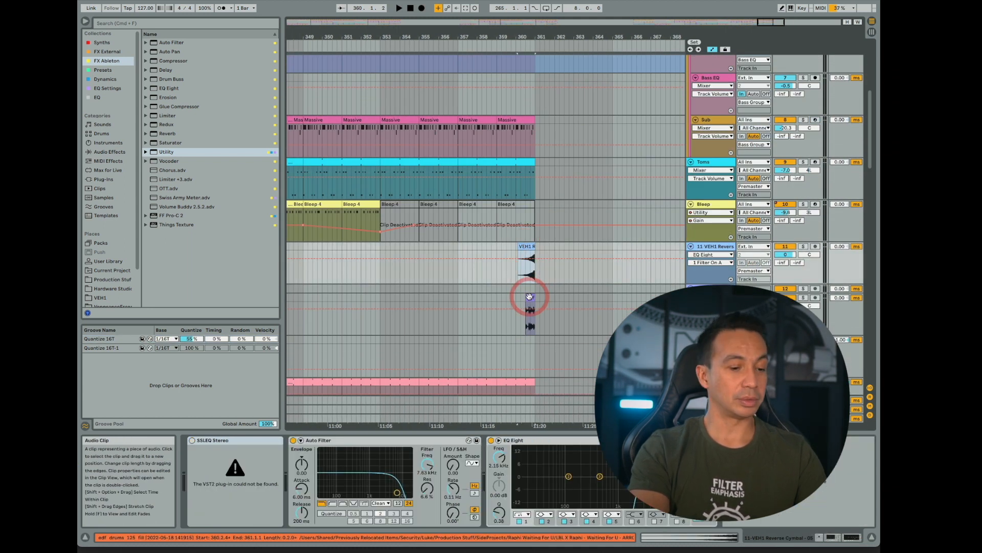
# - Paste the copied reverse and drum fill clips at bar 272, leading into bar 273, and play them
pyautogui.hscroll(-20, 462, 293)
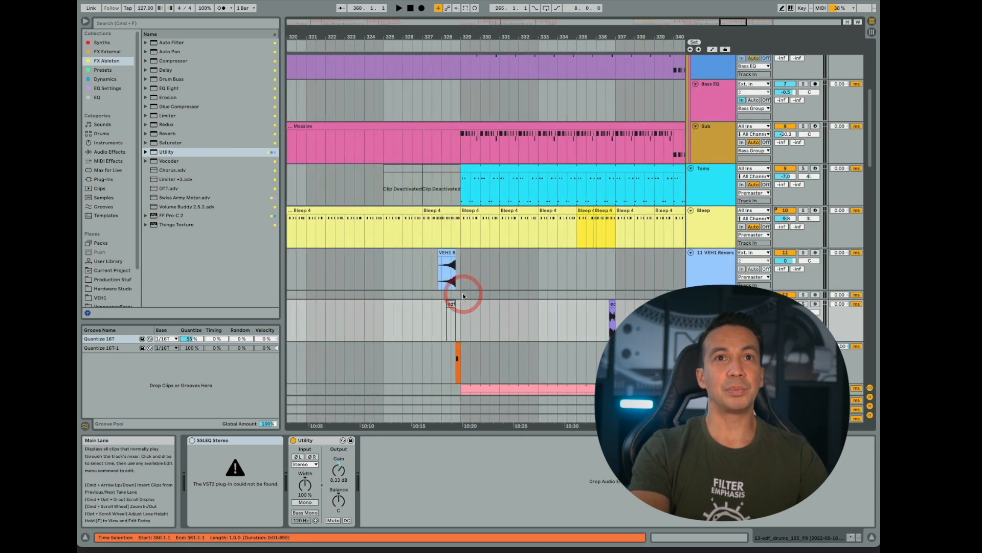
pyautogui.hscroll(-18, 463, 292)
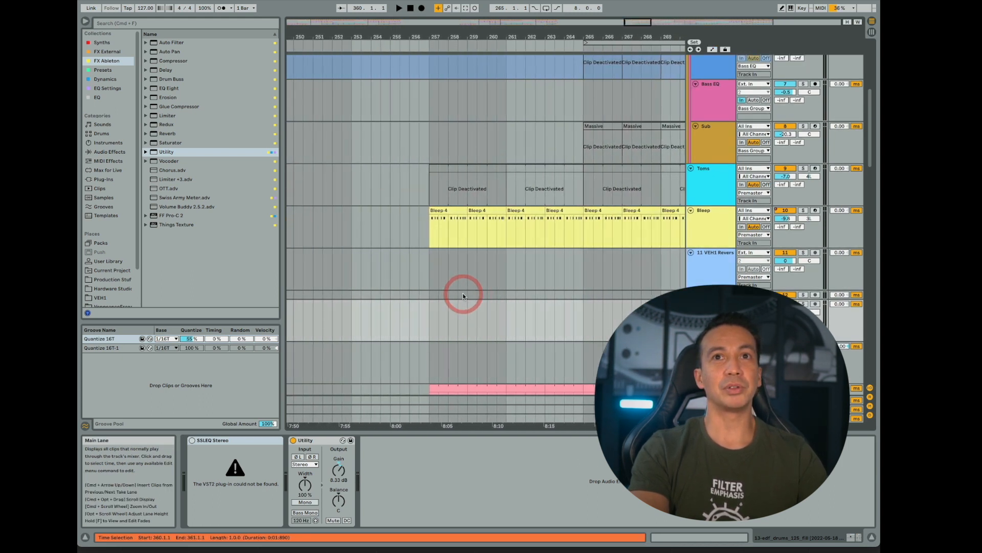
pyautogui.hscroll(14, 463, 293)
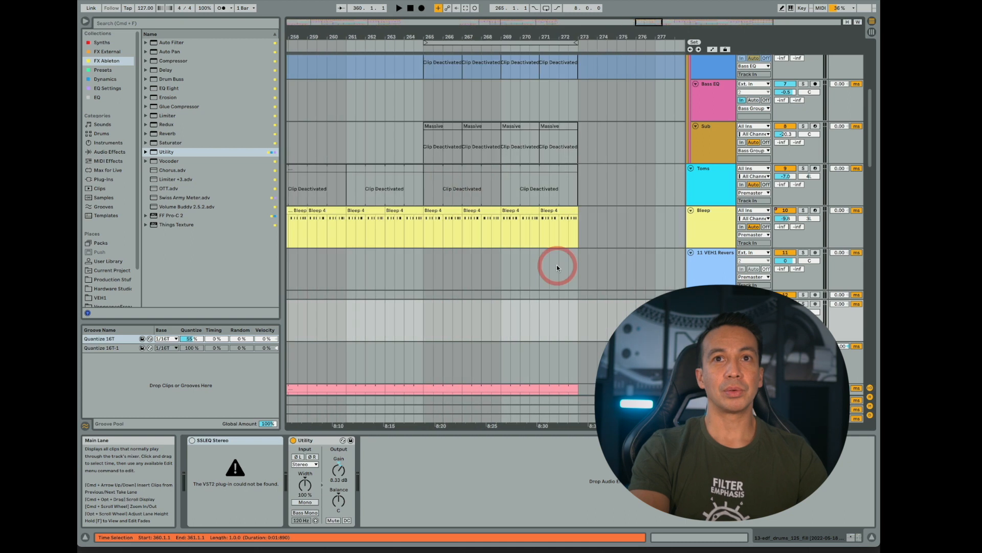
pyautogui.click(559, 267)
pyautogui.press('cmd+v')
pyautogui.press('space')
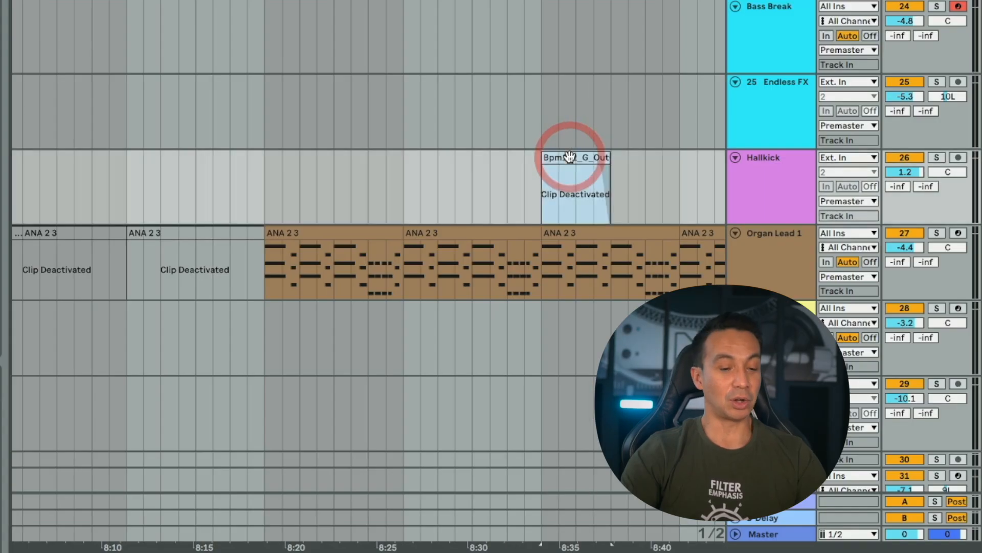
# - Reactivate the Hallkick clip at bar 273 and play the transition from bar 272
pyautogui.press('0')
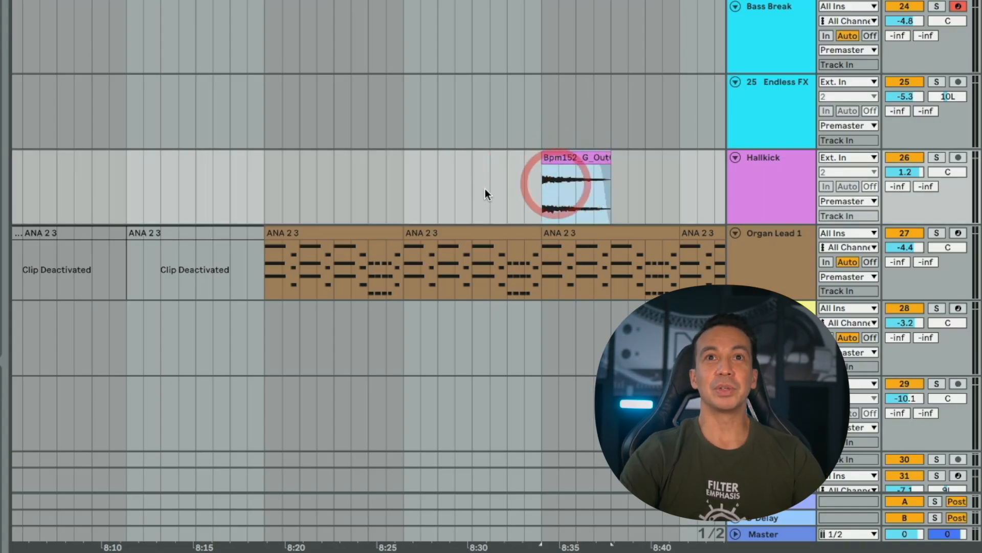
pyautogui.click(501, 180)
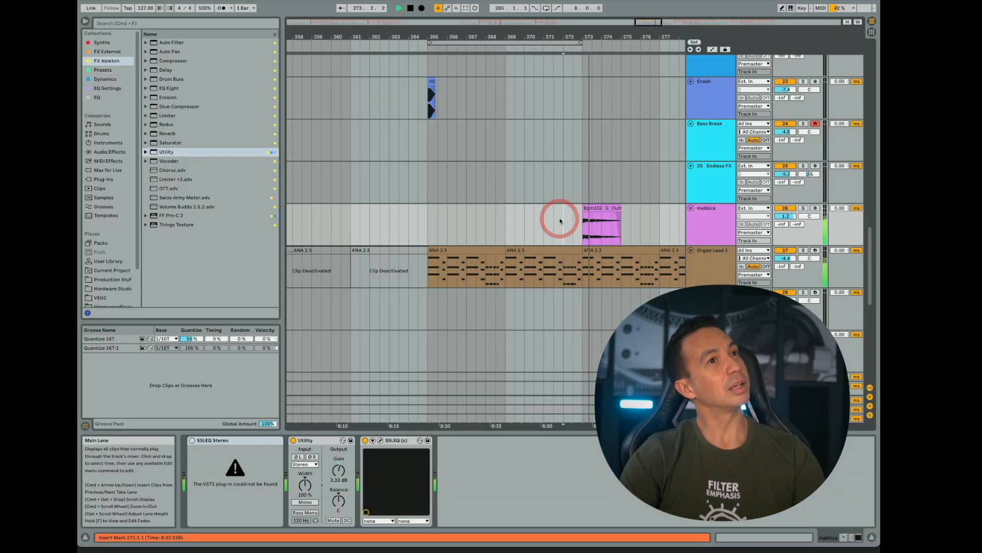
pyautogui.moveTo(546, 41); pyautogui.dragTo(544, 42)
pyautogui.press('space')
pyautogui.scroll(15, 469, 240)
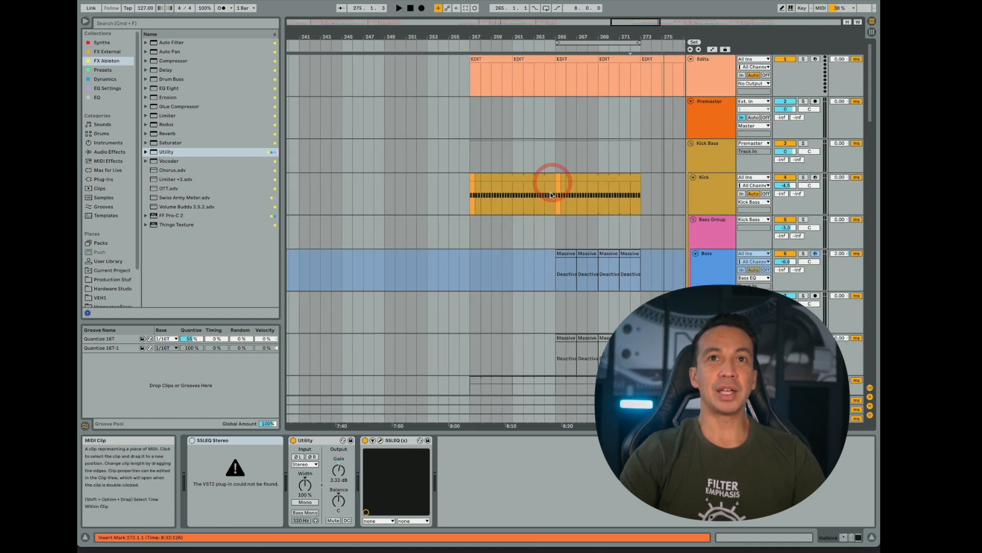
# - Select the Kick clip between bars 348 and 361 and toggle the low-cut EQ Eight on its track on and off
pyautogui.hscroll(20, 548, 193)
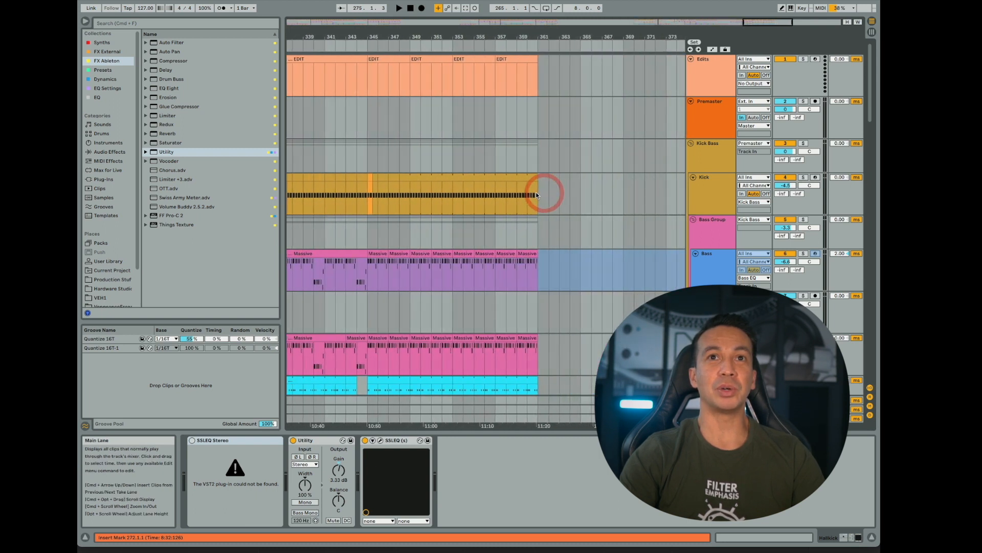
pyautogui.click(500, 175)
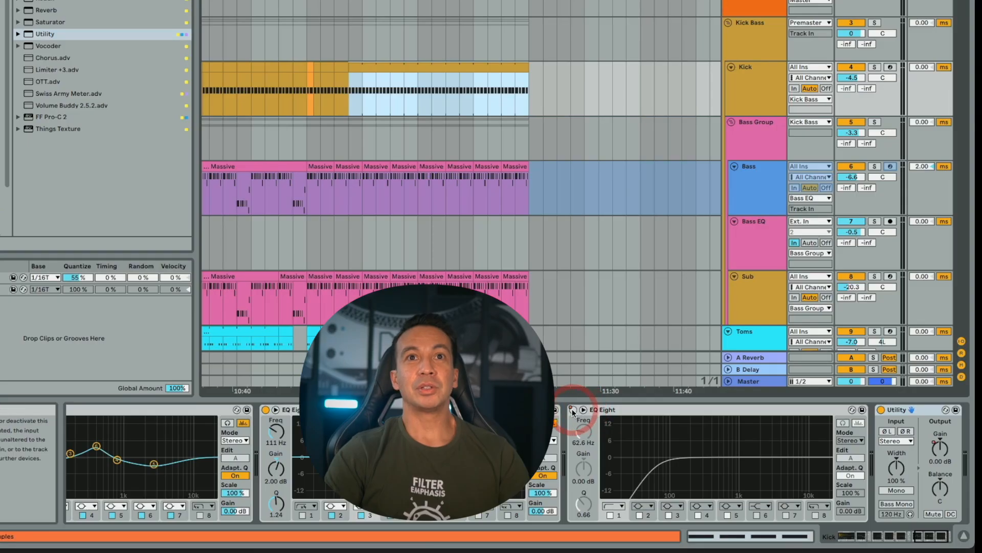
pyautogui.click(572, 440)
pyautogui.click(573, 440)
# - Draw Device On automation for the Kick track's low-cut EQ Eight, switching it on from bar 257 to bar 265
pyautogui.hscroll(-20, 495, 82)
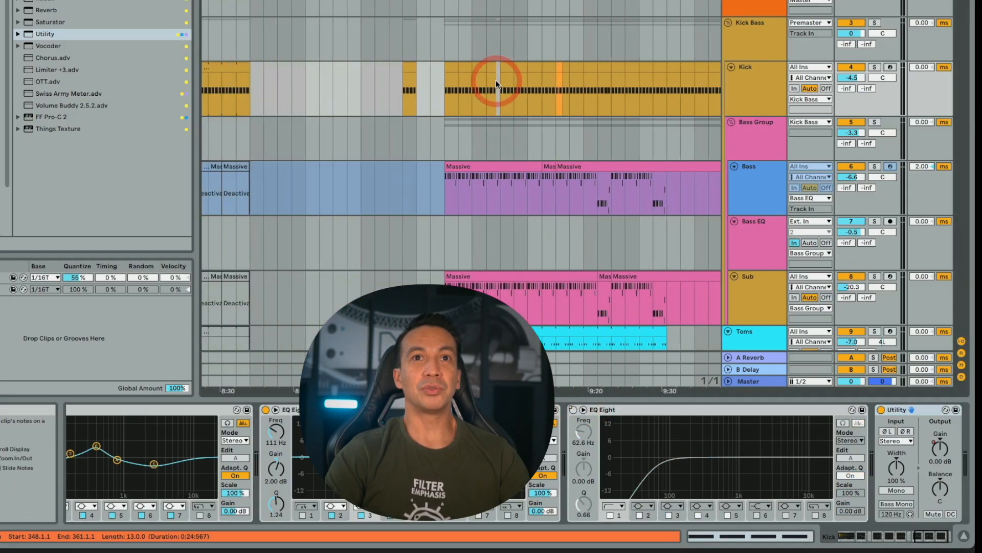
pyautogui.hscroll(-5, 497, 80)
pyautogui.hscroll(4, 497, 80)
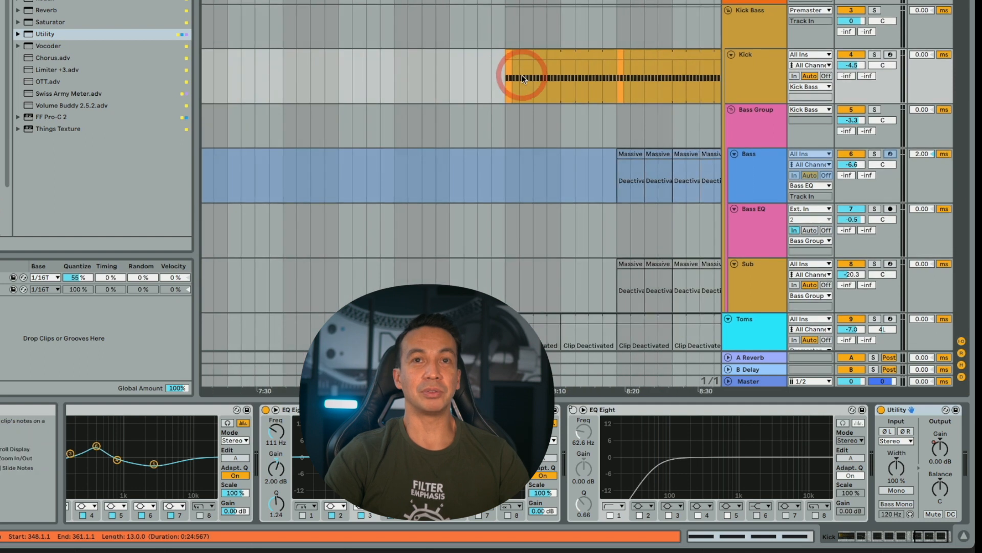
pyautogui.press('a')
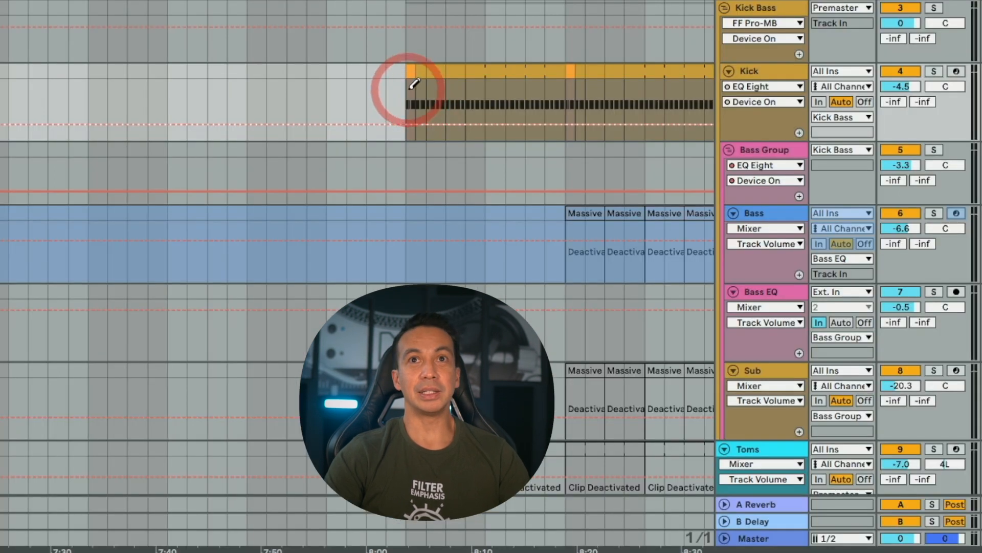
pyautogui.moveTo(508, 66); pyautogui.dragTo(608, 66)
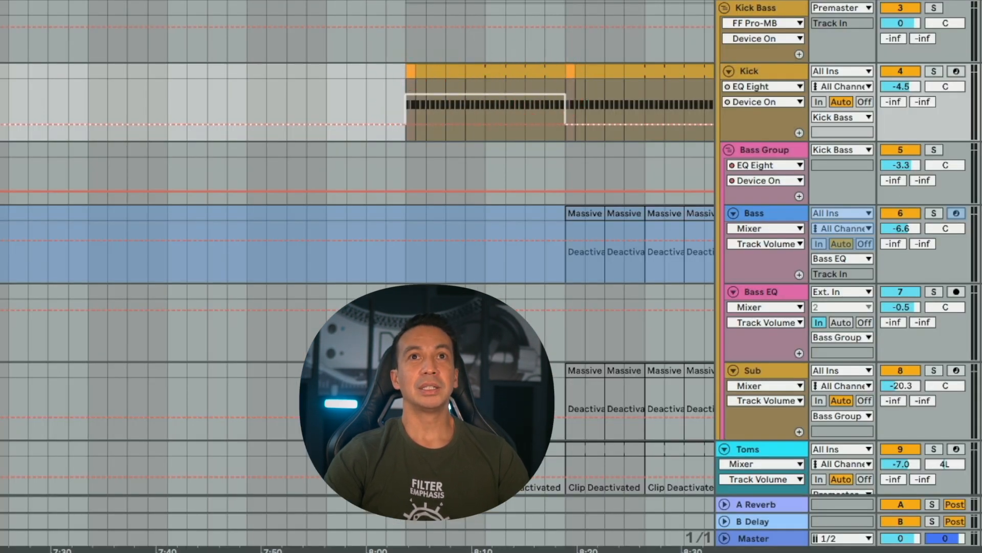
pyautogui.click(585, 76)
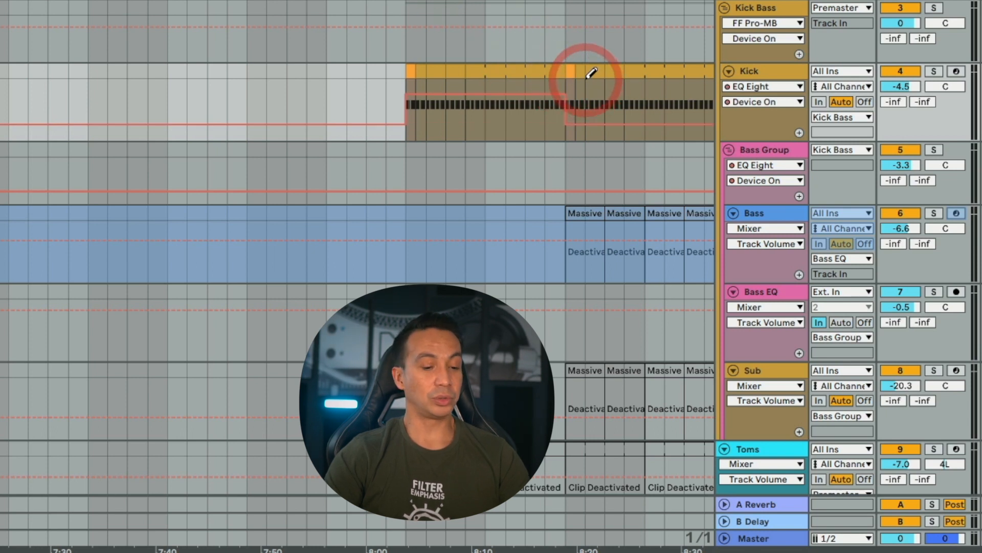
pyautogui.click(577, 74)
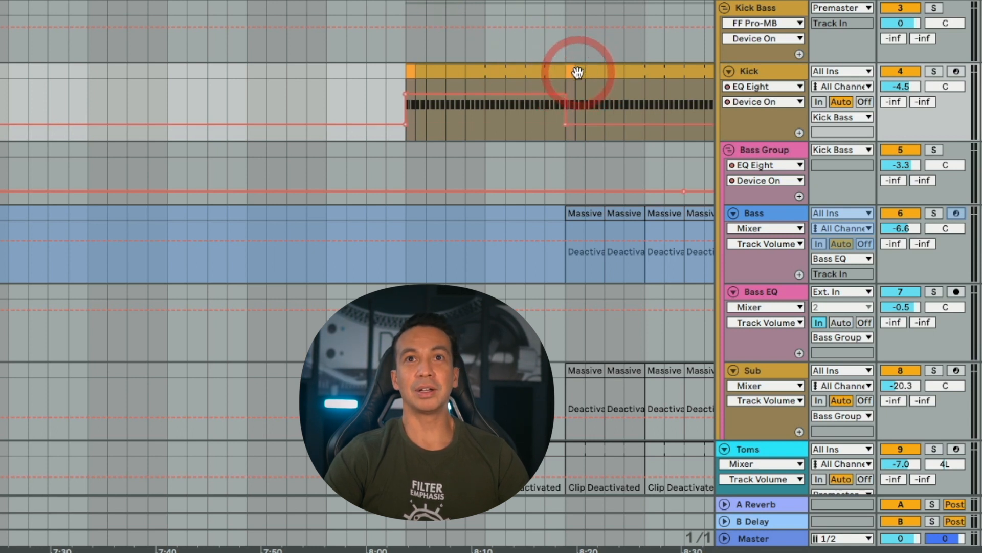
pyautogui.moveTo(577, 74); pyautogui.dragTo(568, 73)
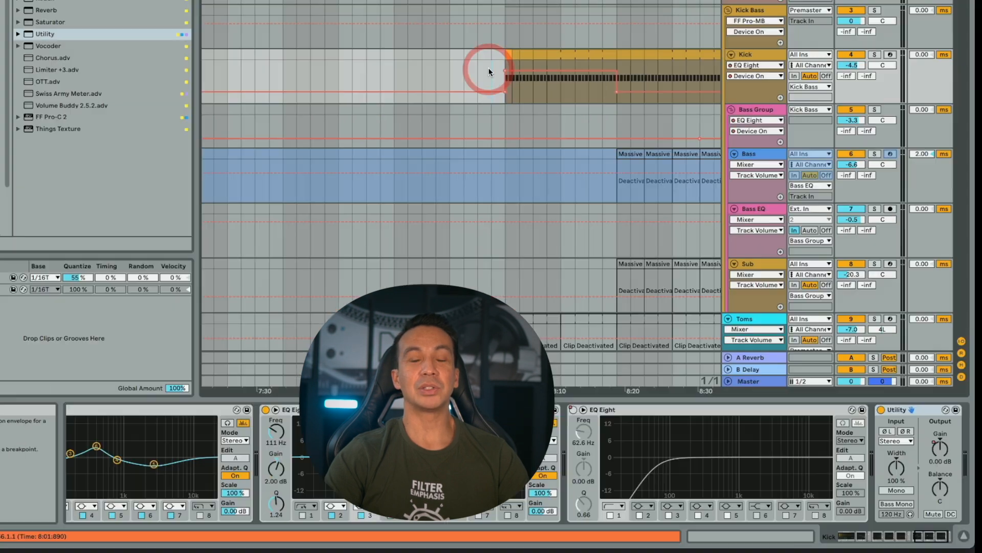
pyautogui.hscroll(5, 488, 72)
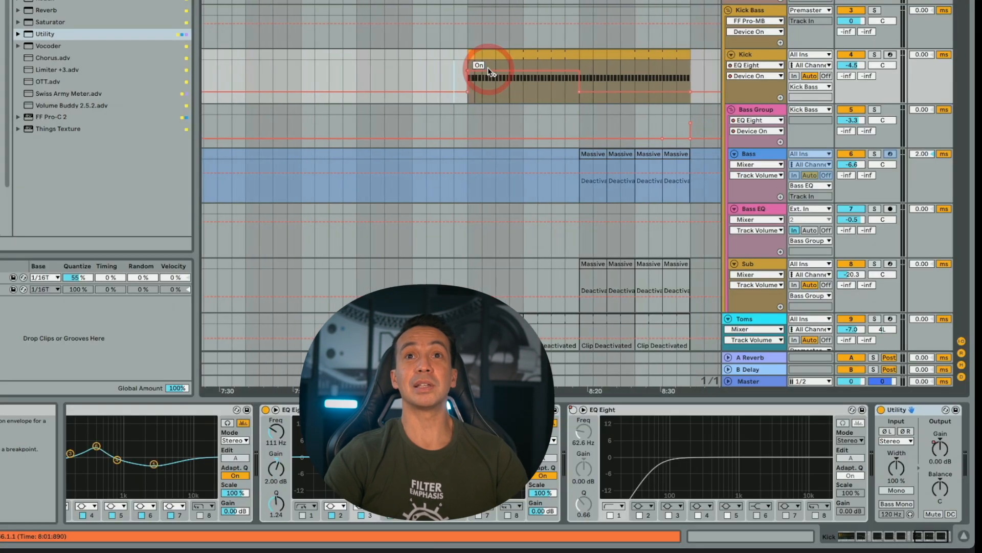
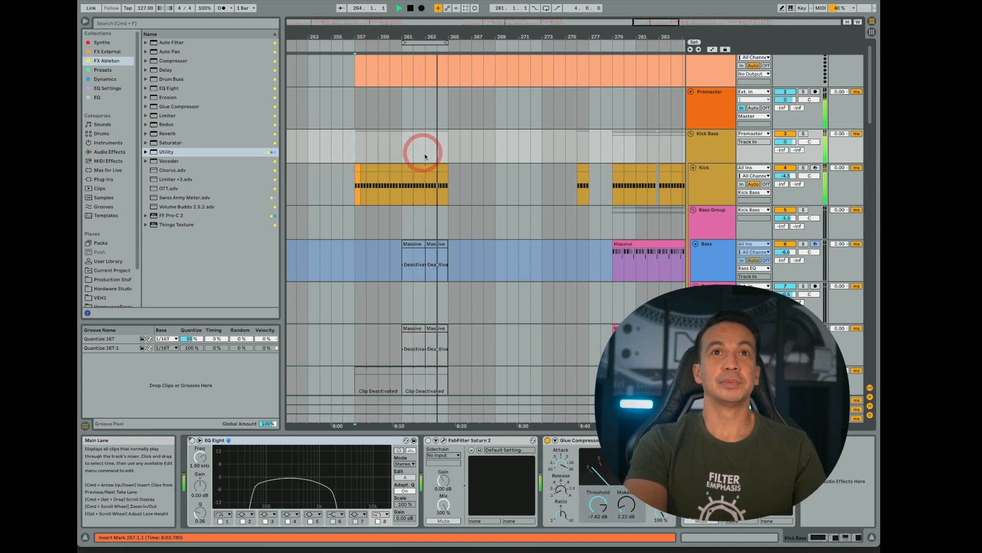
# - Lower the Utility Gain automation on Organ Lead 1 to about -19 dB at bar 261 and play from bar 260
pyautogui.press('space')
pyautogui.moveTo(389, 37); pyautogui.dragTo(389, 61)
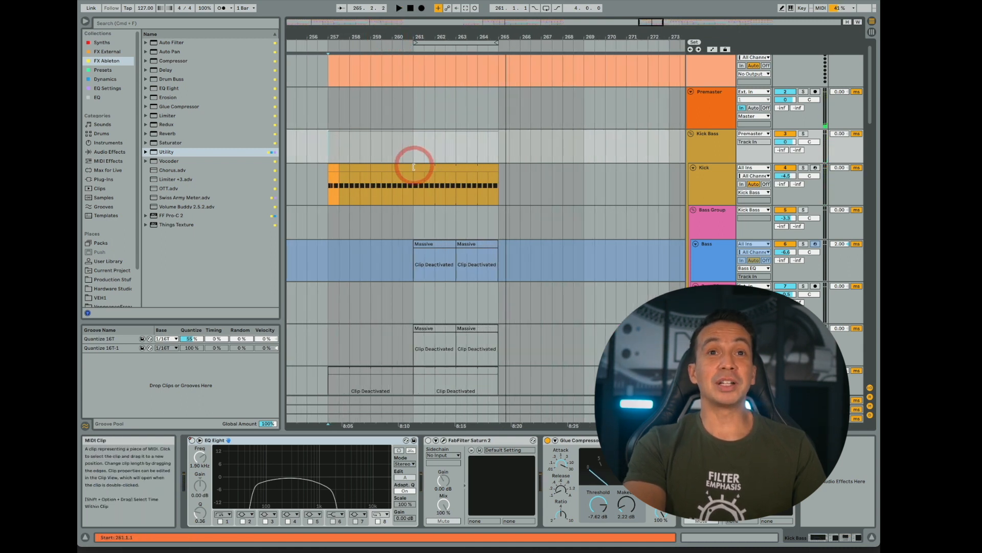
pyautogui.scroll(-20, 414, 165)
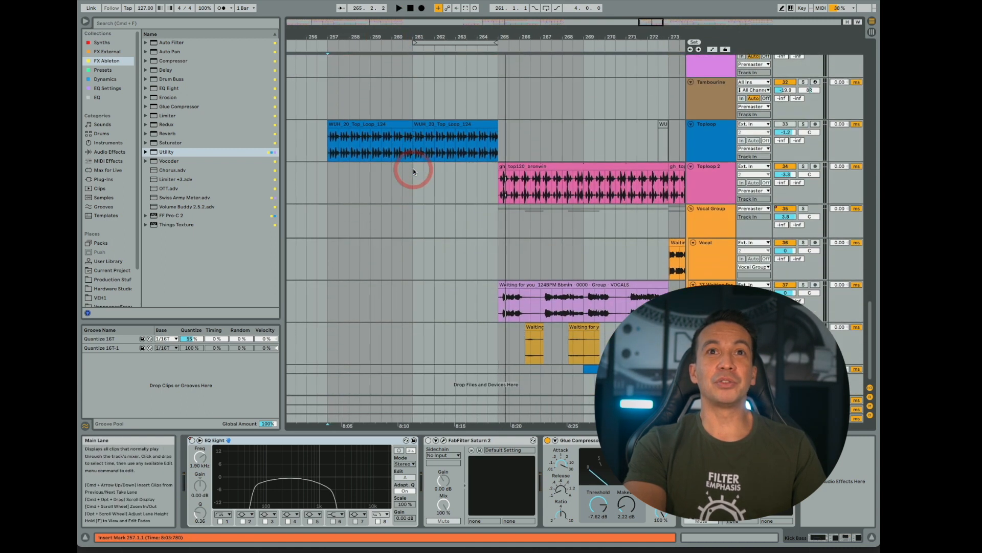
pyautogui.scroll(6, 414, 171)
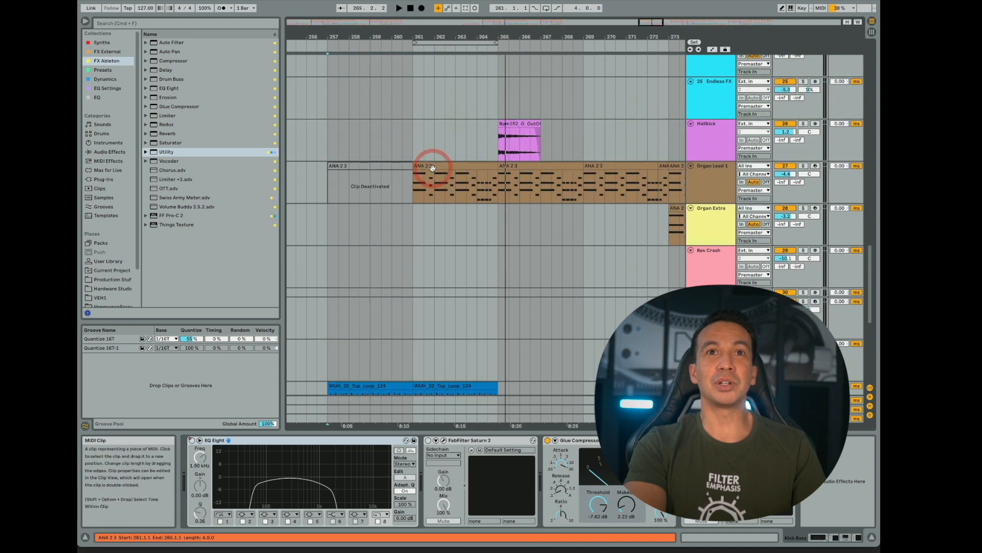
pyautogui.click(433, 167)
pyautogui.hscroll(10, 715, 460)
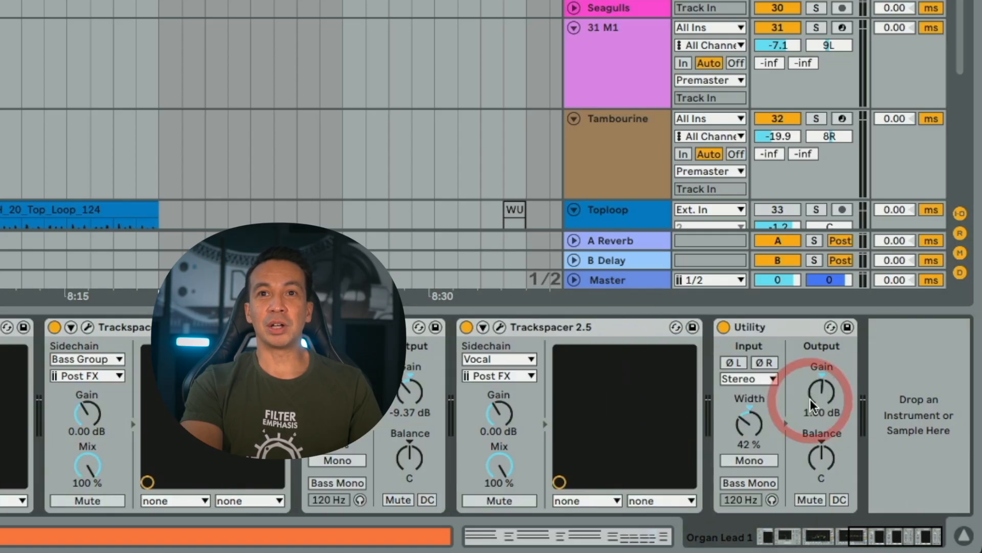
pyautogui.hscroll(-10, 810, 402)
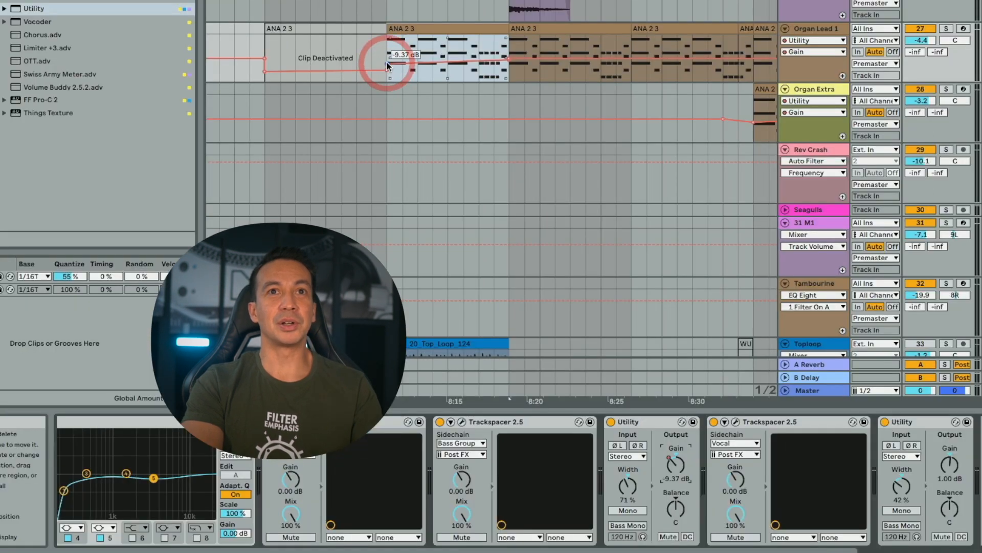
pyautogui.moveTo(386, 62); pyautogui.dragTo(388, 69)
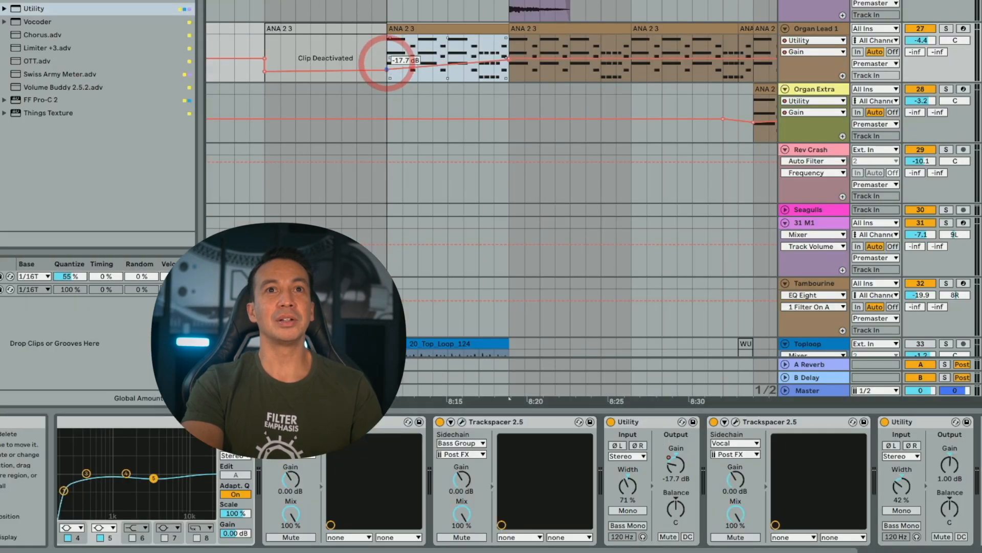
pyautogui.click(357, 52)
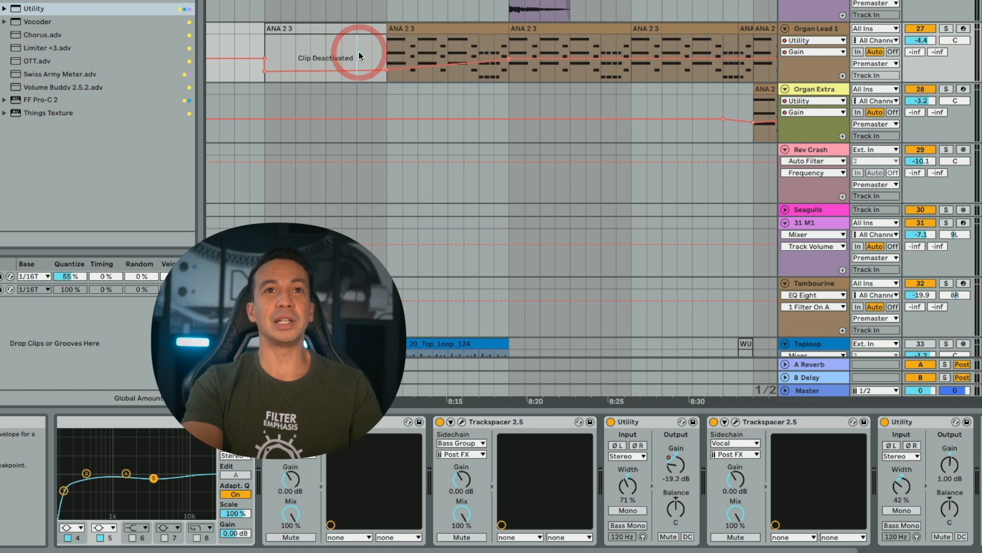
pyautogui.press('space')
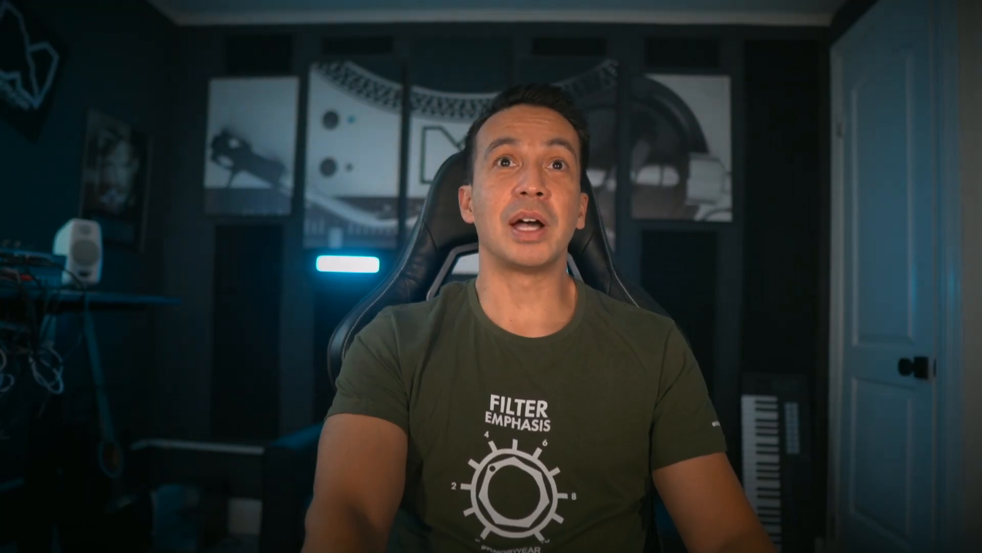
# - Remove the low-cut EQ Eight's Device On automation from the Kick track from bar 257 and play from there
pyautogui.click(428, 183)
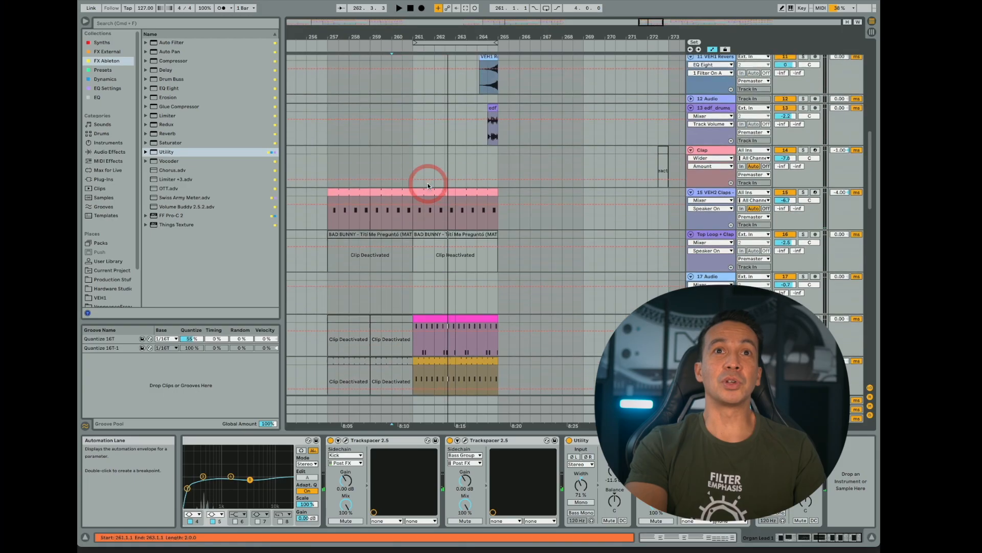
pyautogui.scroll(15, 428, 182)
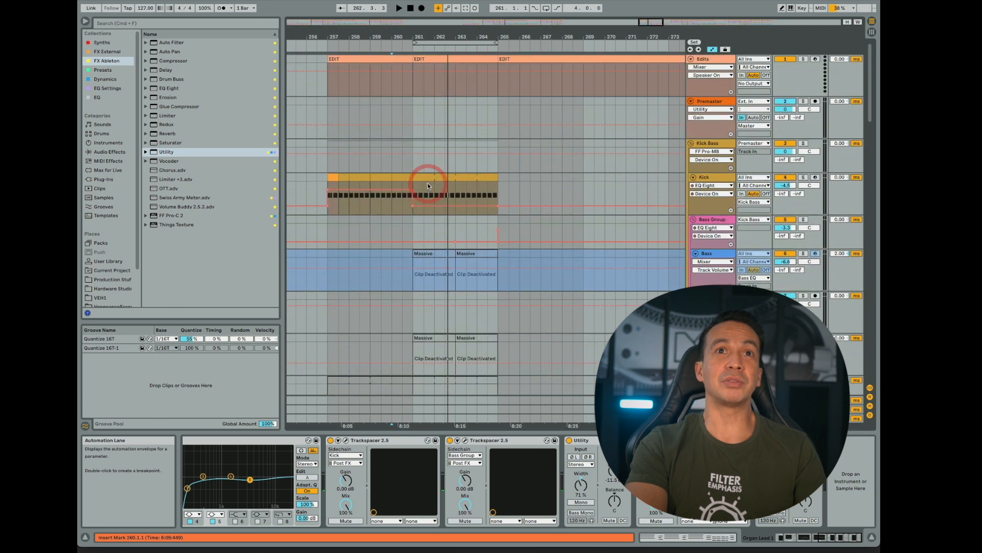
pyautogui.moveTo(408, 185); pyautogui.dragTo(393, 182)
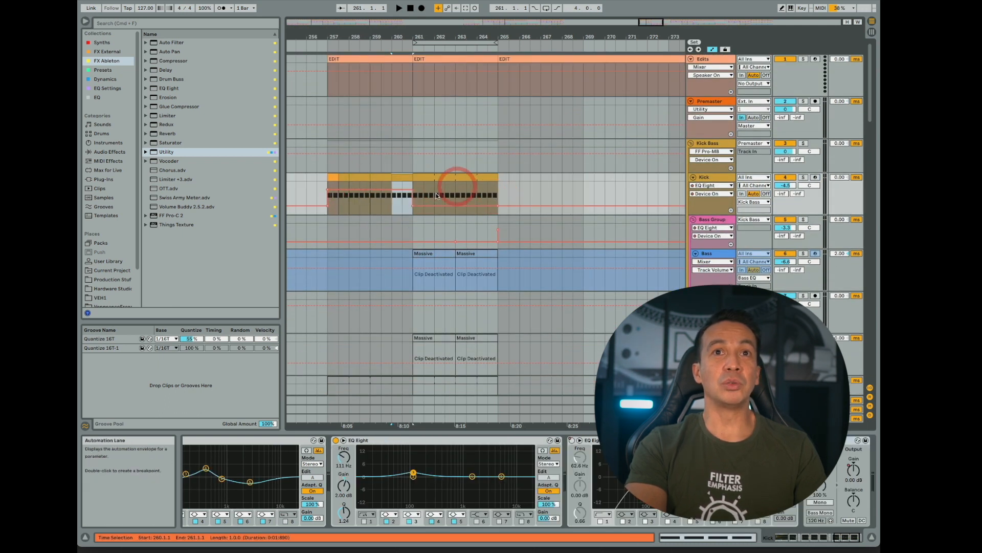
pyautogui.click(326, 190)
pyautogui.click(402, 192)
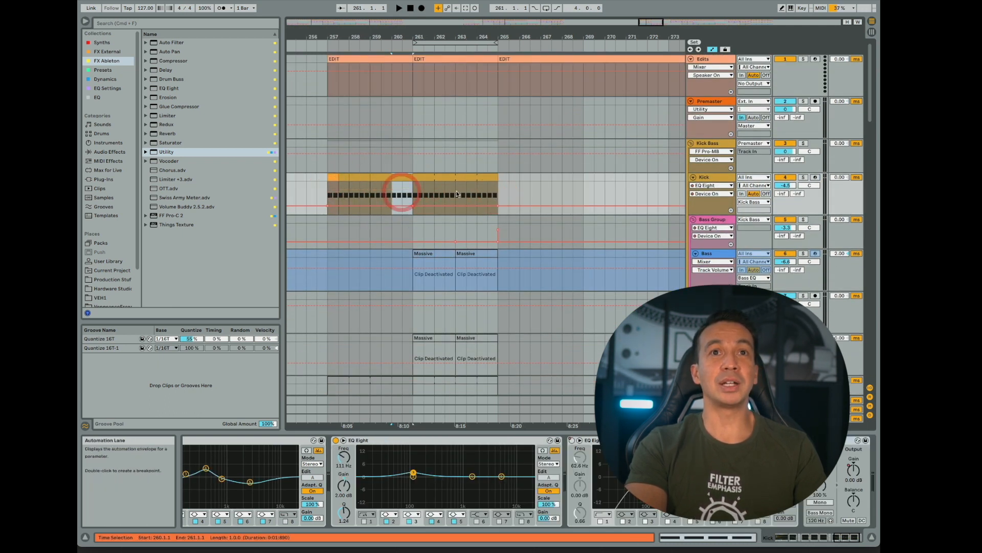
pyautogui.click(336, 179)
pyautogui.press('space')
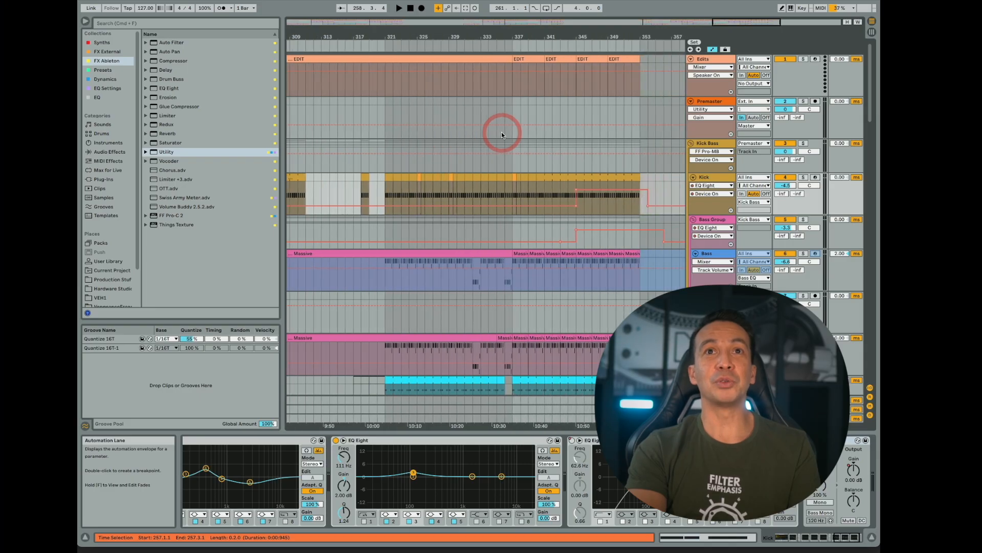
# - Cut the time between bars 337 and 345 out of the whole arrangement
pyautogui.moveTo(568, 37); pyautogui.dragTo(500, 110)
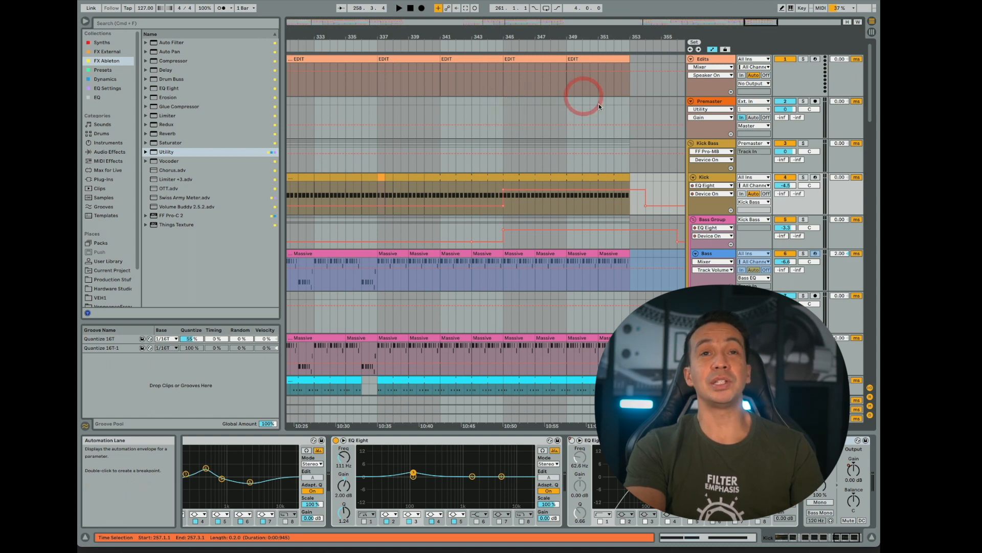
pyautogui.moveTo(505, 109); pyautogui.dragTo(391, 115)
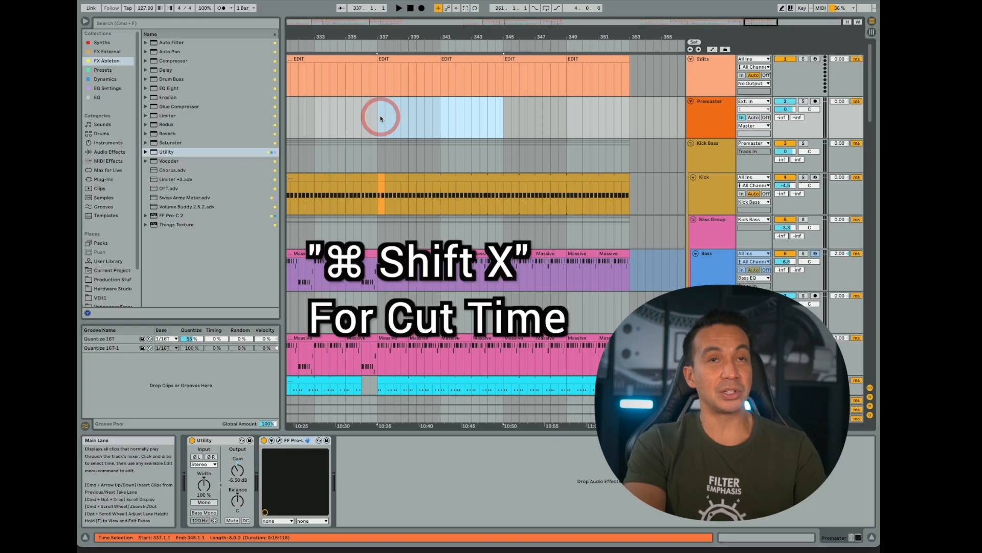
pyautogui.press('super+shift+x')
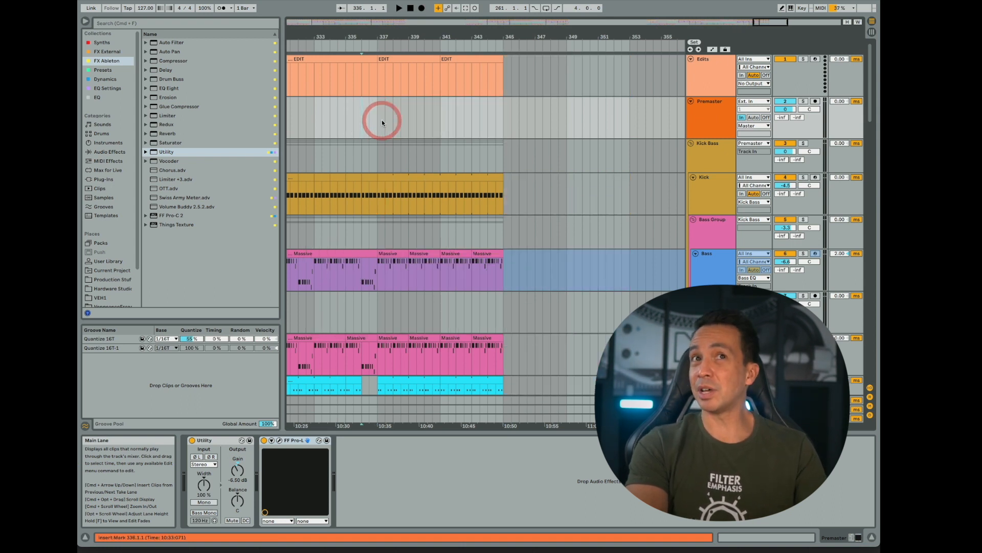
# - Play the shortened ending from bar 336 and look over the clips on all tracks
pyautogui.press('space')
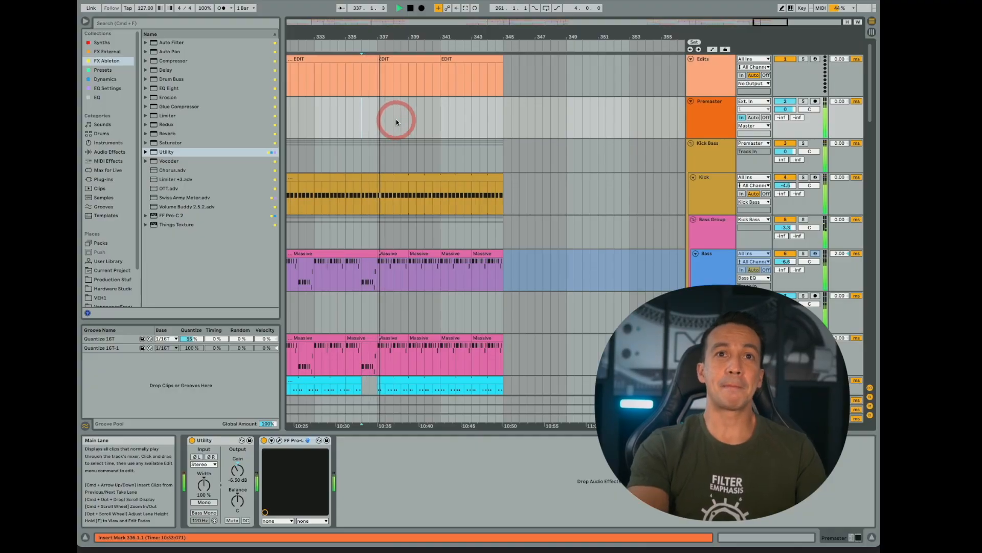
pyautogui.scroll(-8, 396, 119)
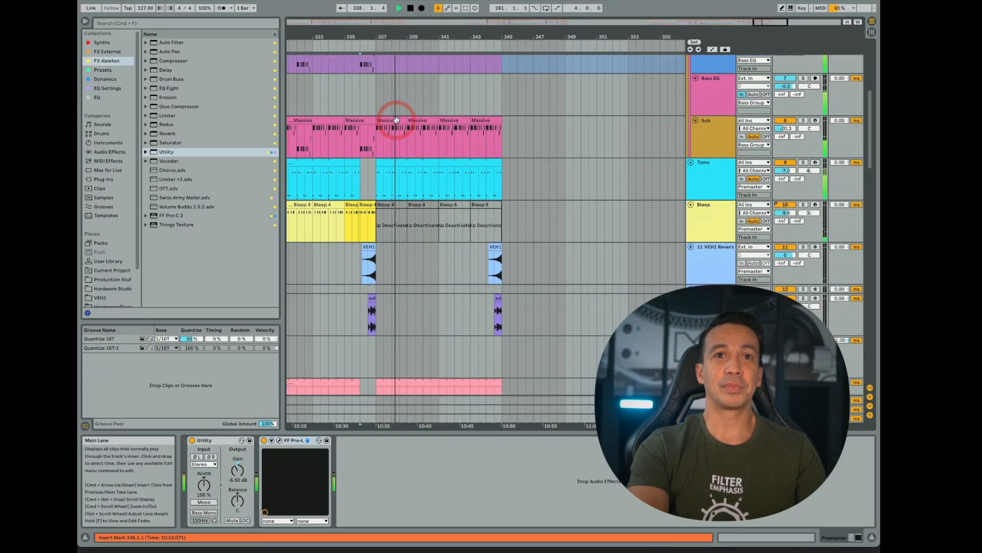
pyautogui.scroll(-10, 396, 119)
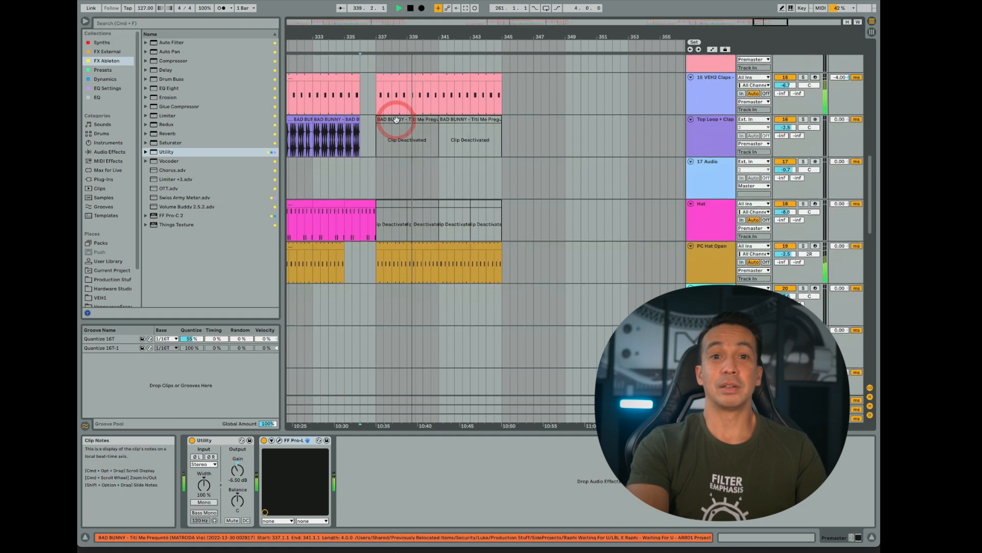
pyautogui.scroll(-1, 396, 119)
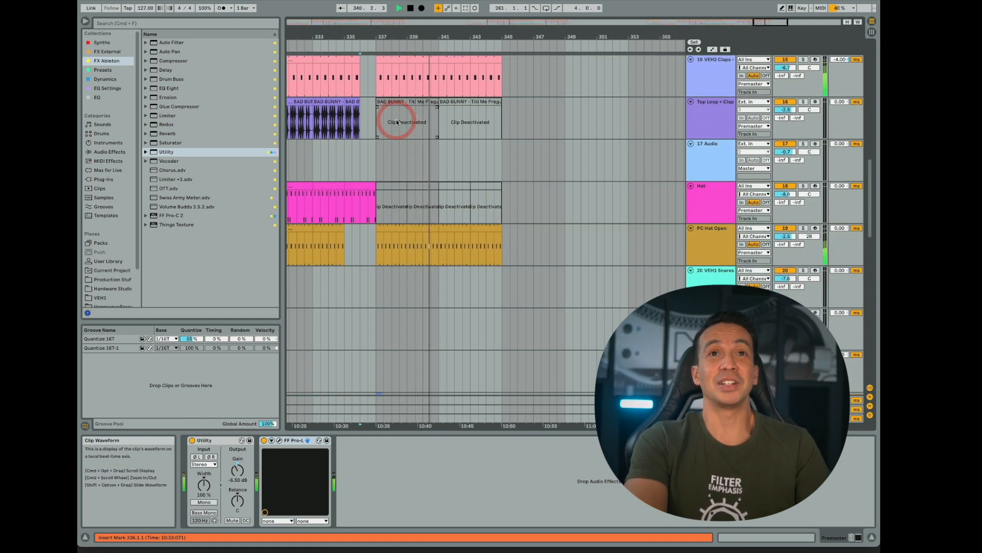
pyautogui.scroll(18, 397, 122)
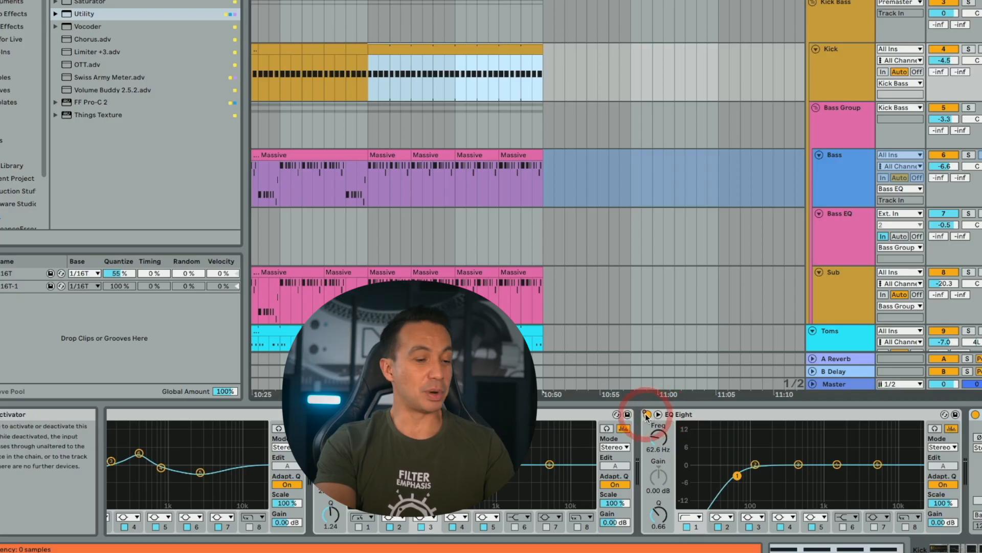
# - Show the automation and compare the Kick with its low-cut EQ Eight on and off between bars 337 and 345
pyautogui.press('space')
pyautogui.press('a')
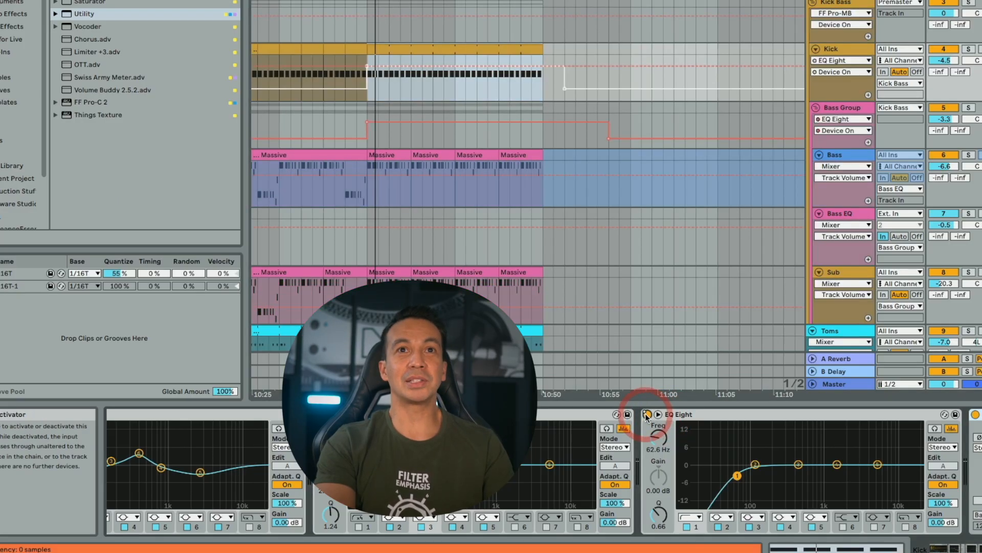
pyautogui.click(646, 414)
pyautogui.click(646, 413)
pyautogui.click(646, 413)
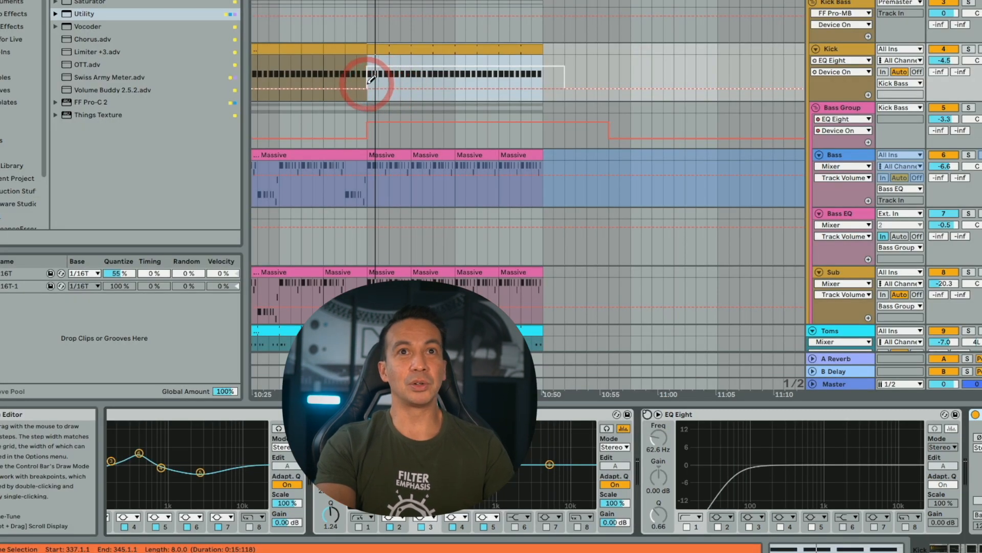
pyautogui.moveTo(372, 80)
pyautogui.mouseDown()
pyautogui.moveTo(451, 79)
pyautogui.moveTo(500, 44)
pyautogui.moveTo(518, 7)
pyautogui.mouseUp()
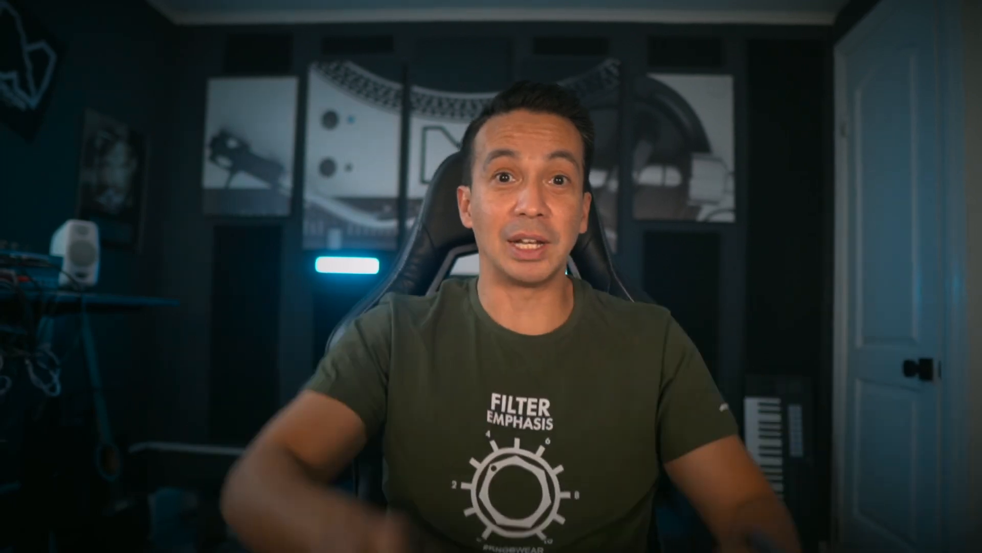
pyautogui.click(355, 190)
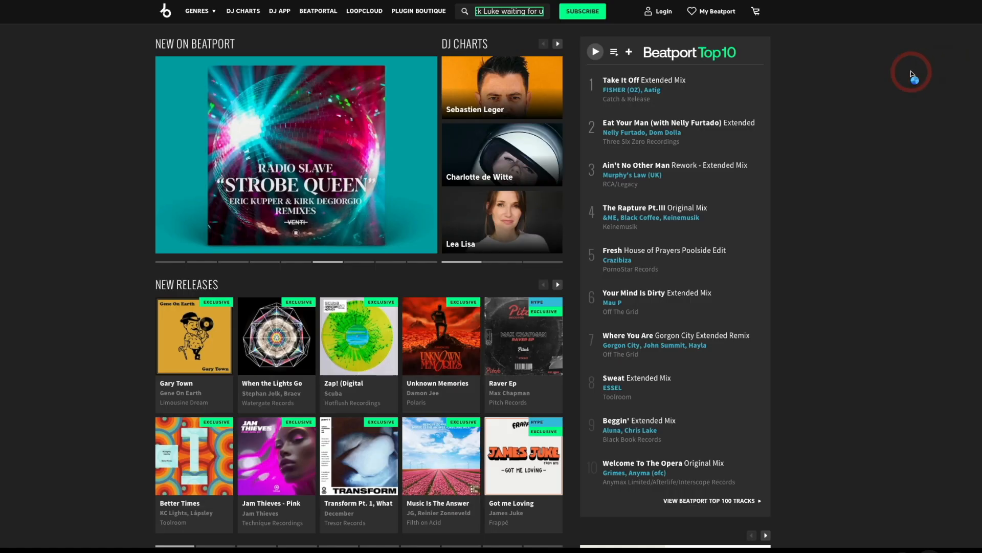
# - Browse the new releases and featured charts on the Beatport home page
pyautogui.scroll(-1, 911, 71)
pyautogui.scroll(-4, 911, 70)
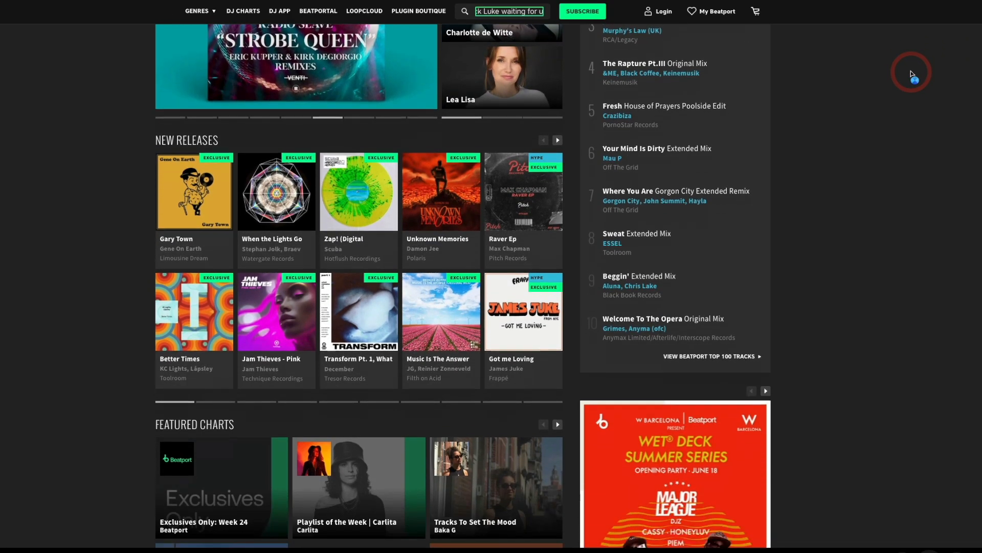
pyautogui.scroll(-2, 911, 70)
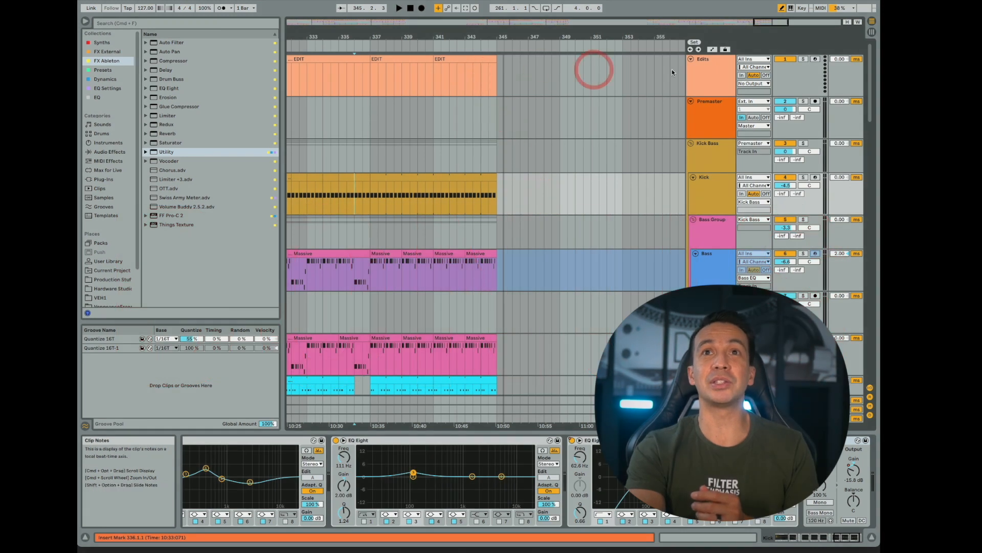
# - Open the EDIT clip at bar 341 on the Edits track to examine its MIDI contents
pyautogui.click(711, 75)
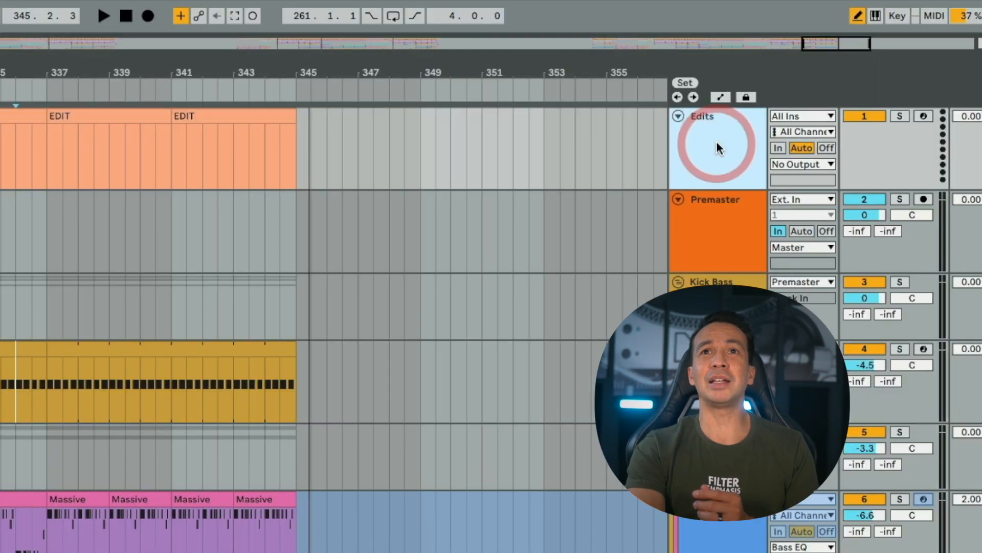
pyautogui.moveTo(198, 69); pyautogui.dragTo(458, 60)
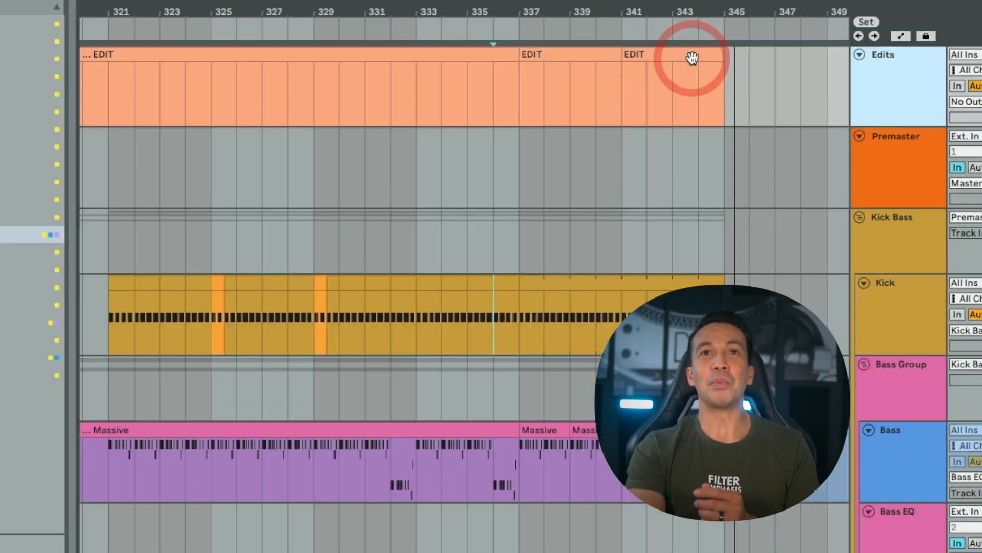
pyautogui.hscroll(-9, 432, 75)
pyautogui.hscroll(12, 432, 74)
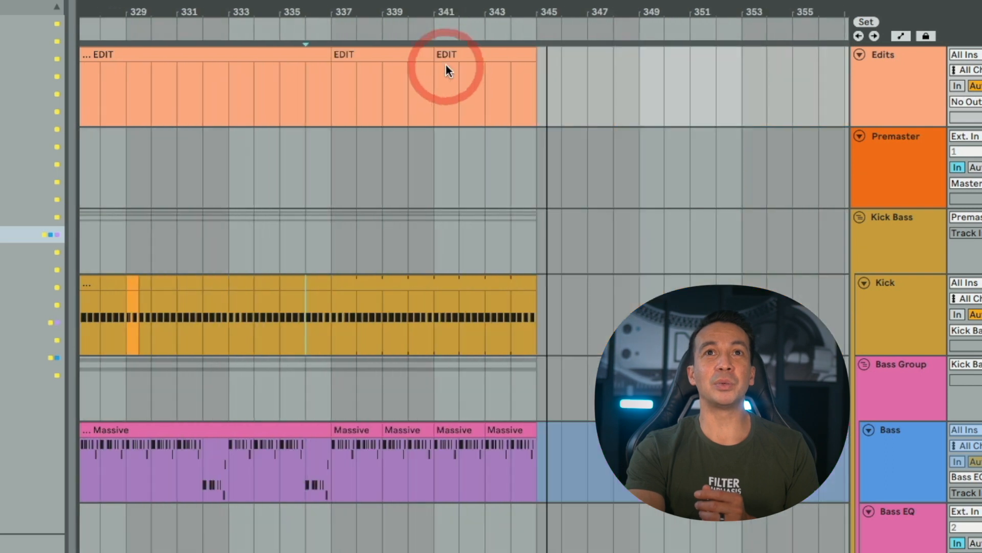
pyautogui.click(460, 54)
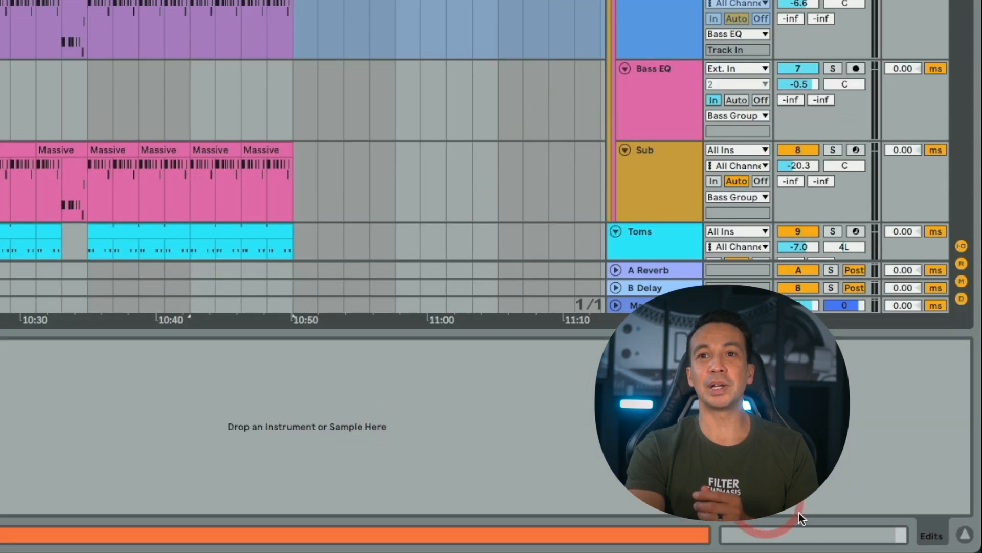
pyautogui.click(934, 536)
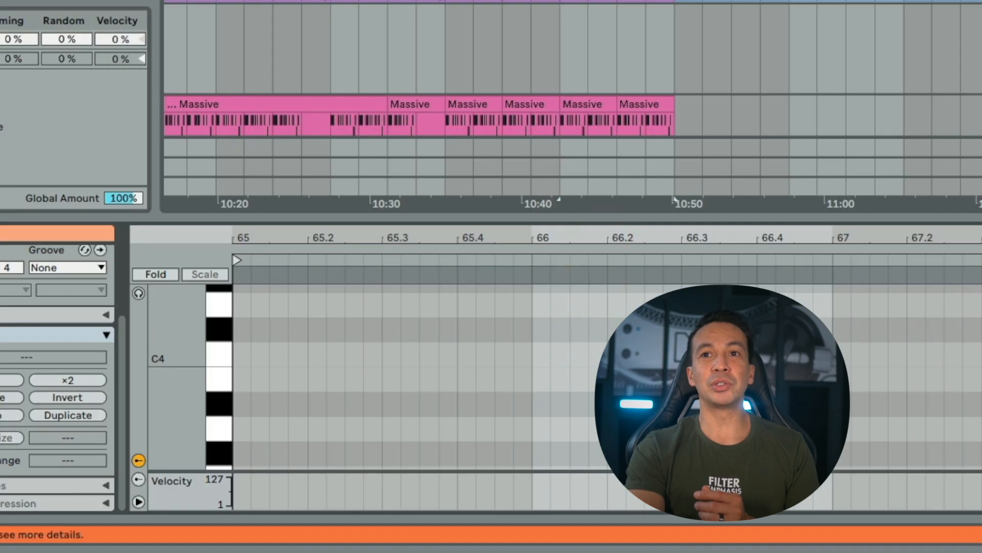
# - Consolidate the Edits track's clips from bar 257 to bar 345 into one clip and rename it EXTENDED
pyautogui.moveTo(494, 37); pyautogui.dragTo(376, 72)
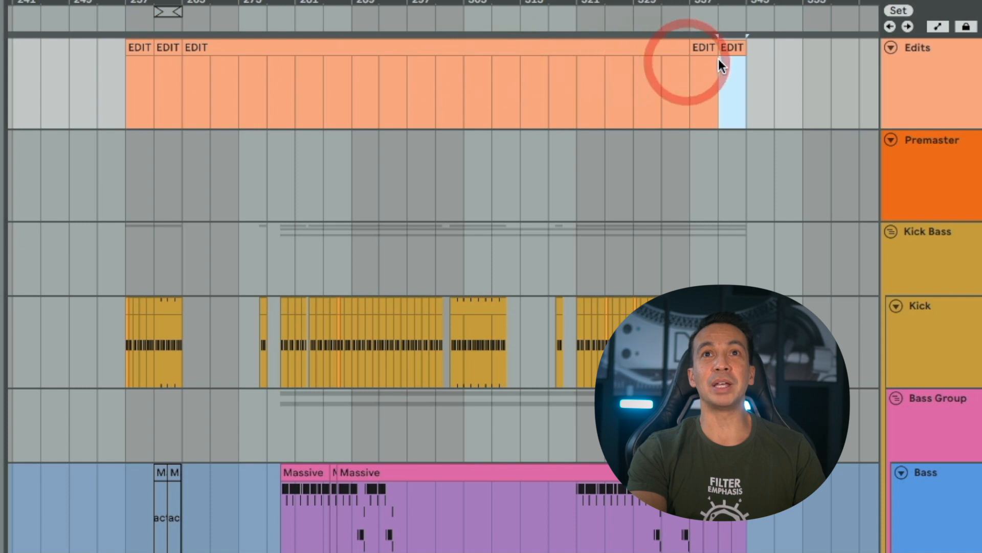
pyautogui.keyDown('shift'); pyautogui.click(139, 47); pyautogui.keyUp('shift')
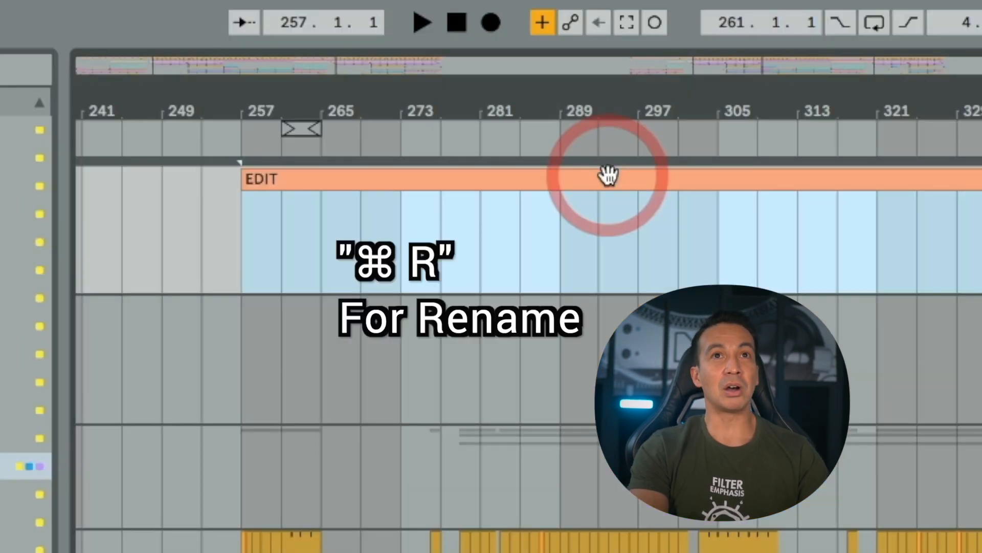
pyautogui.press('super+r')
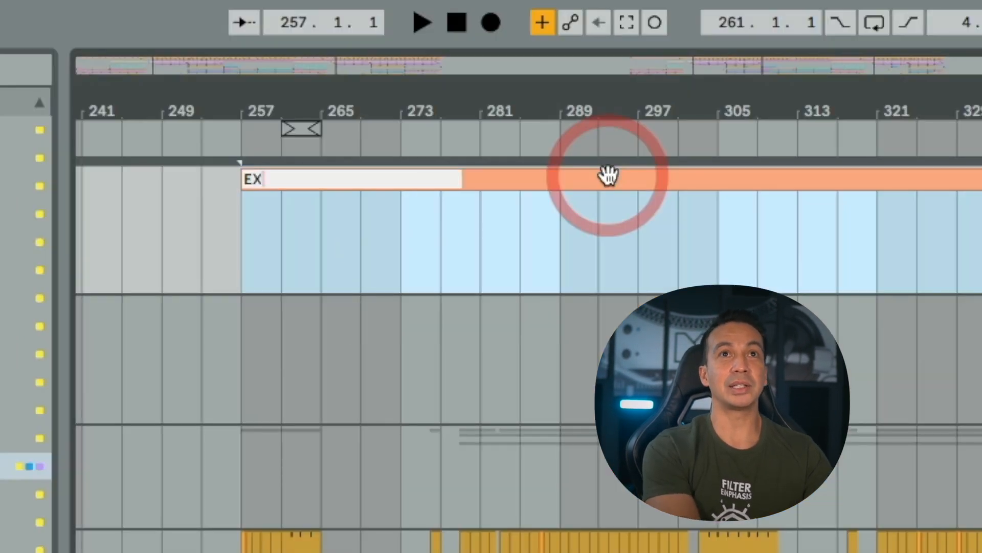
pyautogui.write('EXTENDED')
pyautogui.press('Return')
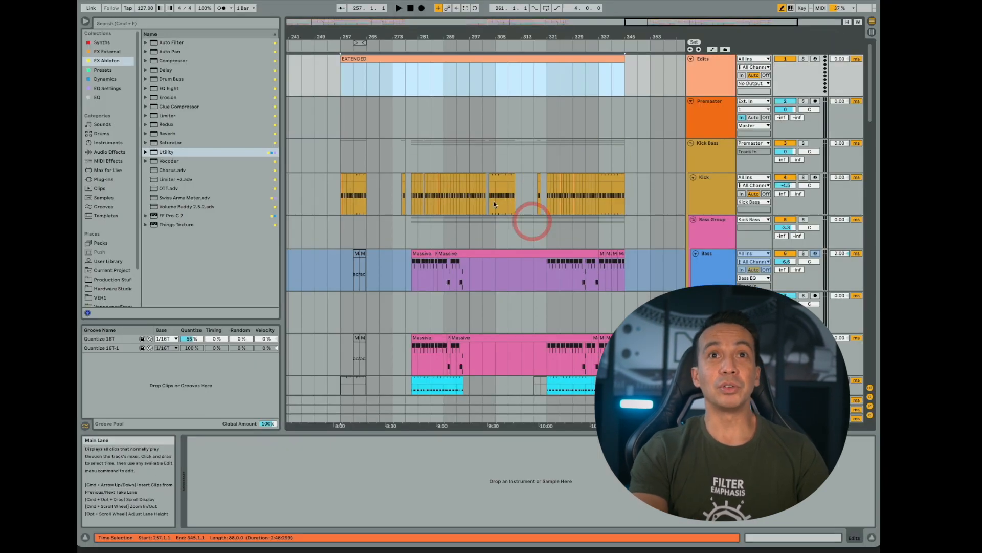
pyautogui.click(478, 58)
pyautogui.moveTo(339, 34); pyautogui.dragTo(343, 39)
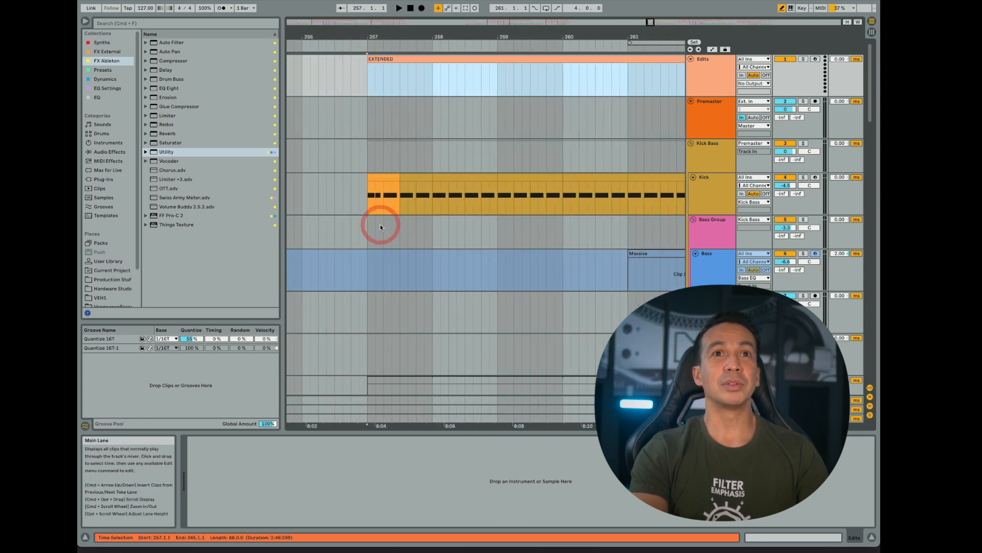
# - Play the end of the extended mix from bar 344 until just past bar 345 to check its tail
pyautogui.click(381, 179)
pyautogui.moveTo(384, 39)
pyautogui.mouseDown()
pyautogui.moveTo(371, 35)
pyautogui.moveTo(382, 33)
pyautogui.mouseUp()
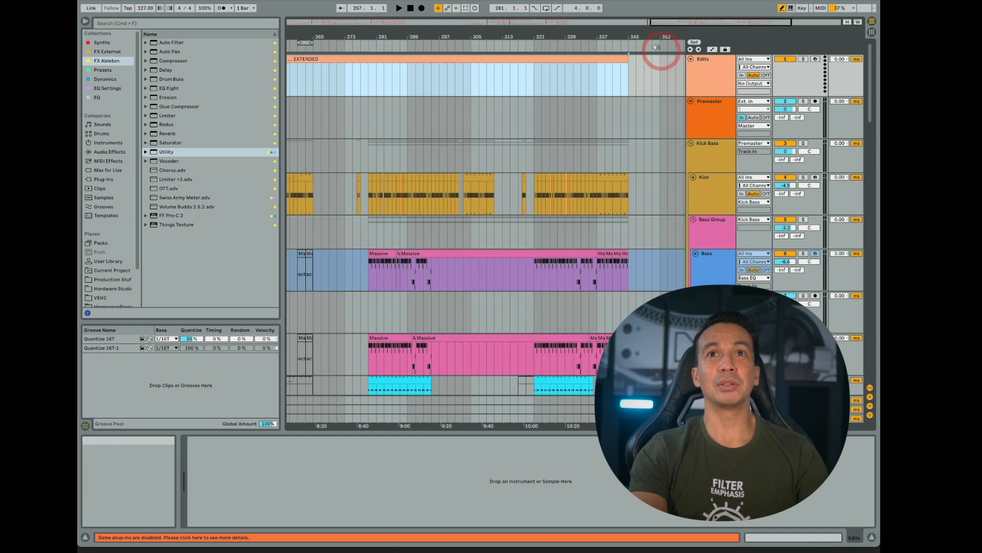
pyautogui.press('-')
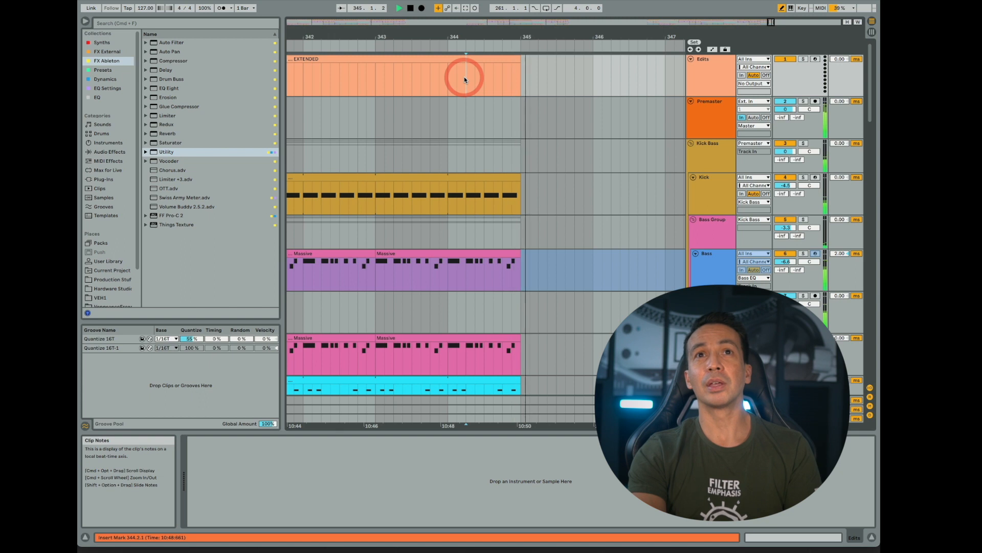
pyautogui.press('space')
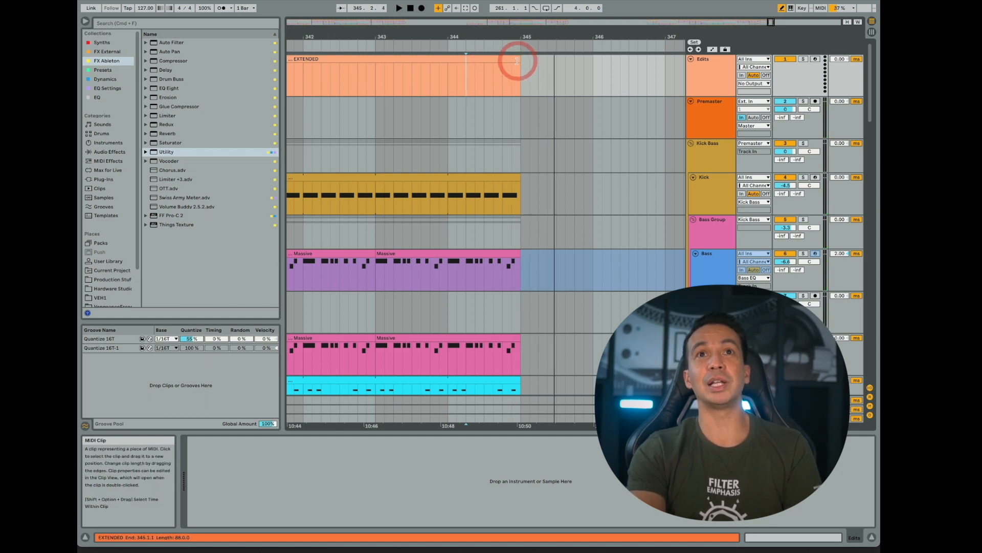
# - Extend the end of the EXTENDED clip by one bar to bar 346 and select the whole clip as the export range
pyautogui.moveTo(517, 61); pyautogui.dragTo(589, 68)
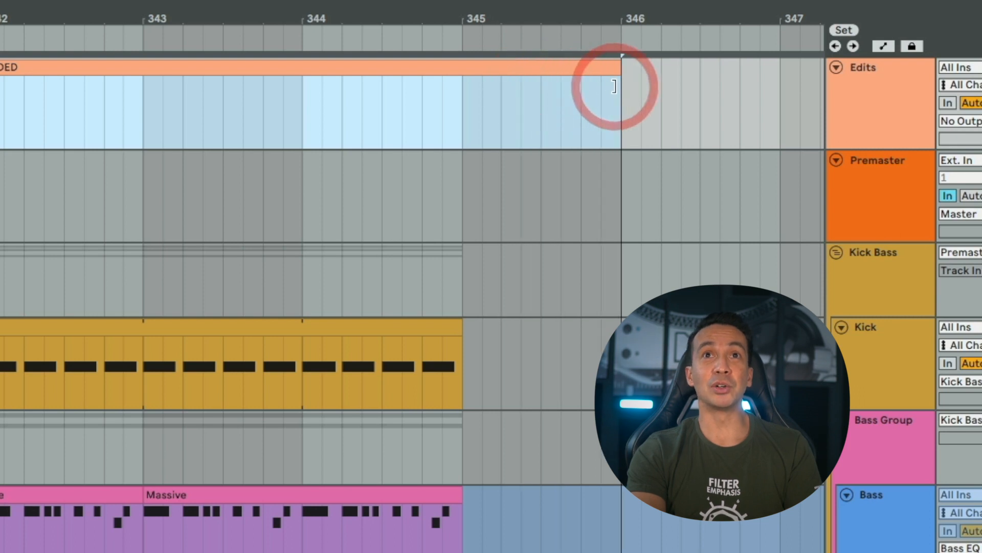
pyautogui.moveTo(502, 17); pyautogui.dragTo(533, 26)
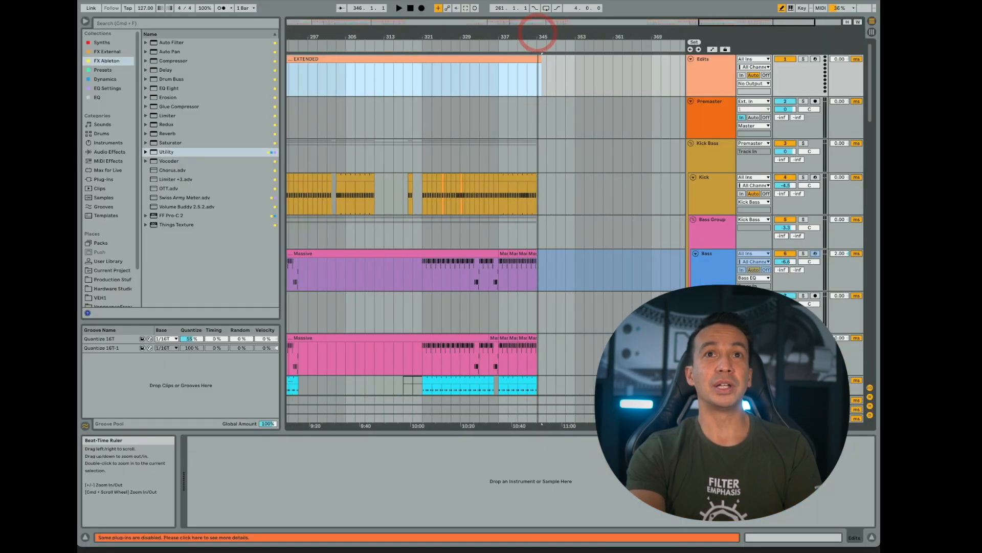
pyautogui.click(541, 178)
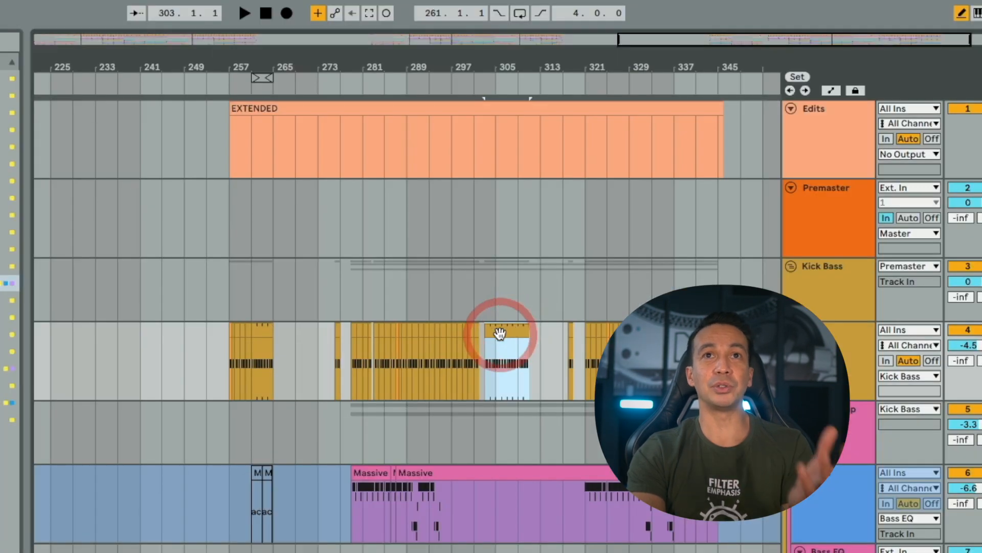
pyautogui.click(433, 106)
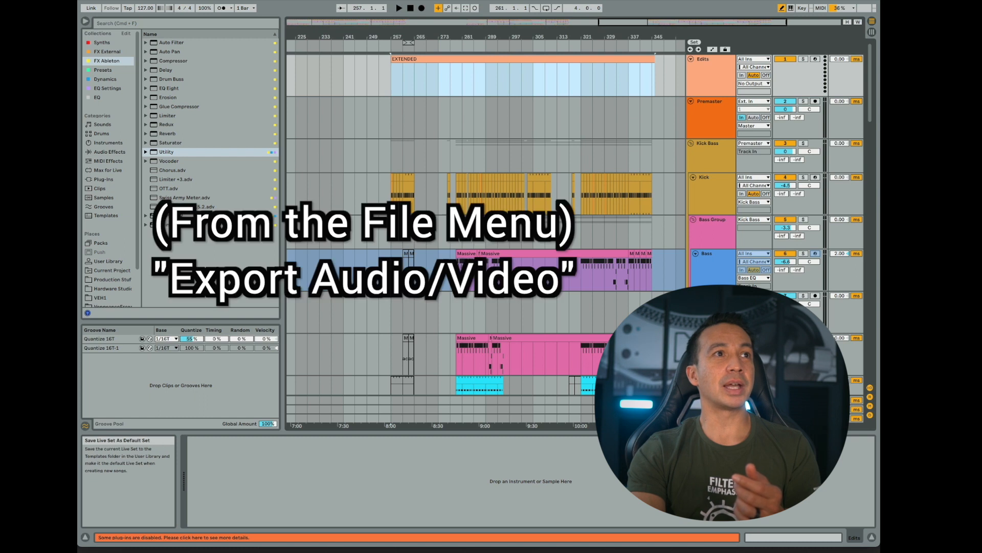
pyautogui.click(378, 238)
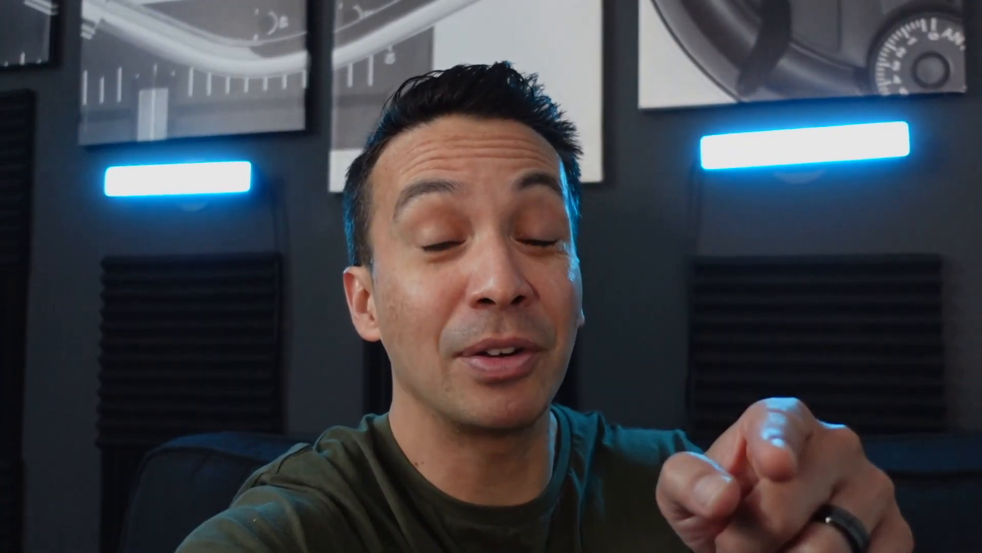
# - Switch to the remix contest page in the web browser and download the stems
pyautogui.click(494, 484)
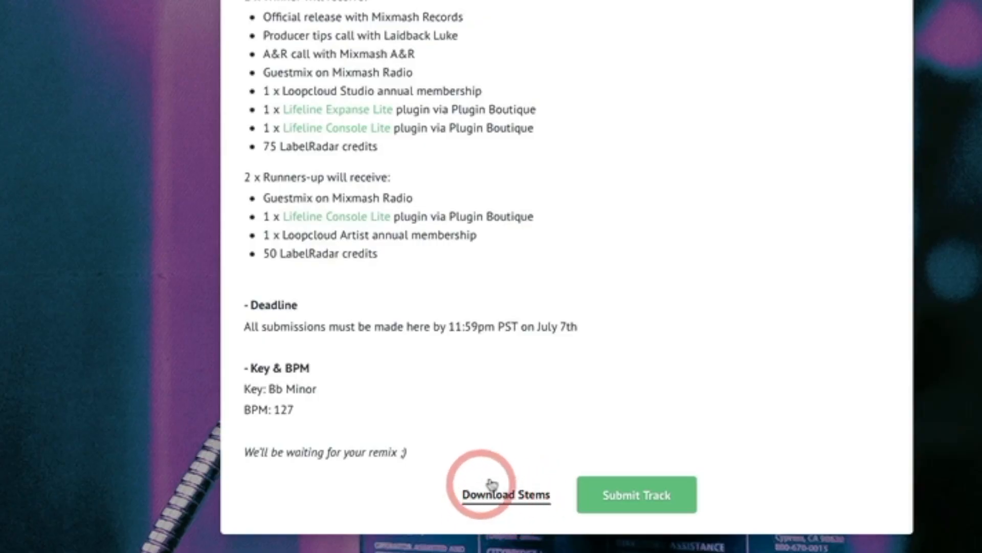